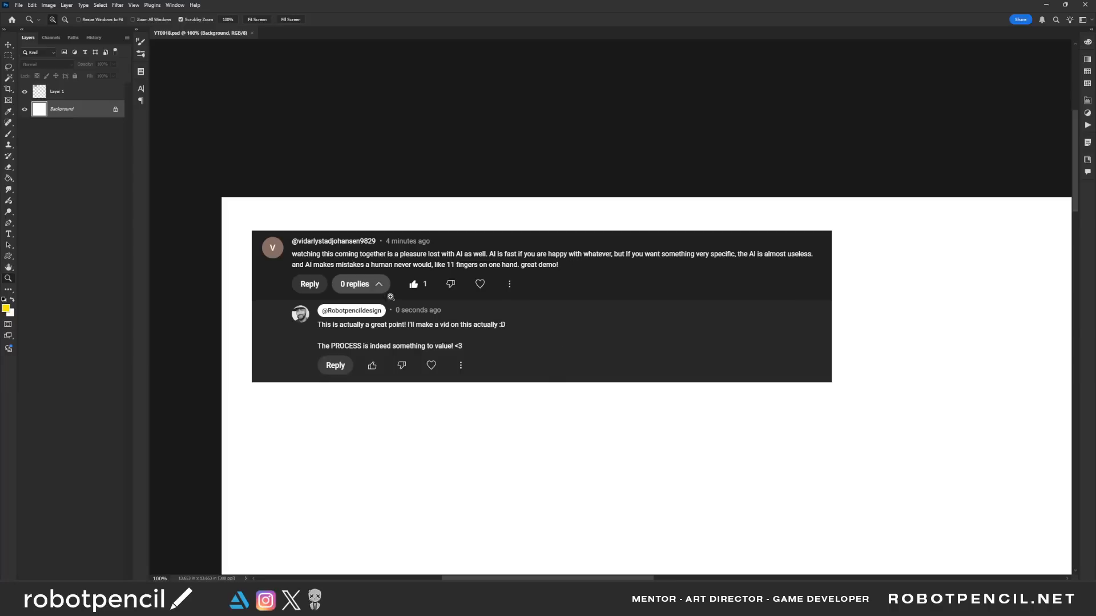
# Read the pasted viewer comment about AI and its reply about valuing the process at the canvas's upper left.
pyautogui.moveTo(407, 410); pyautogui.dragTo(345, 286)
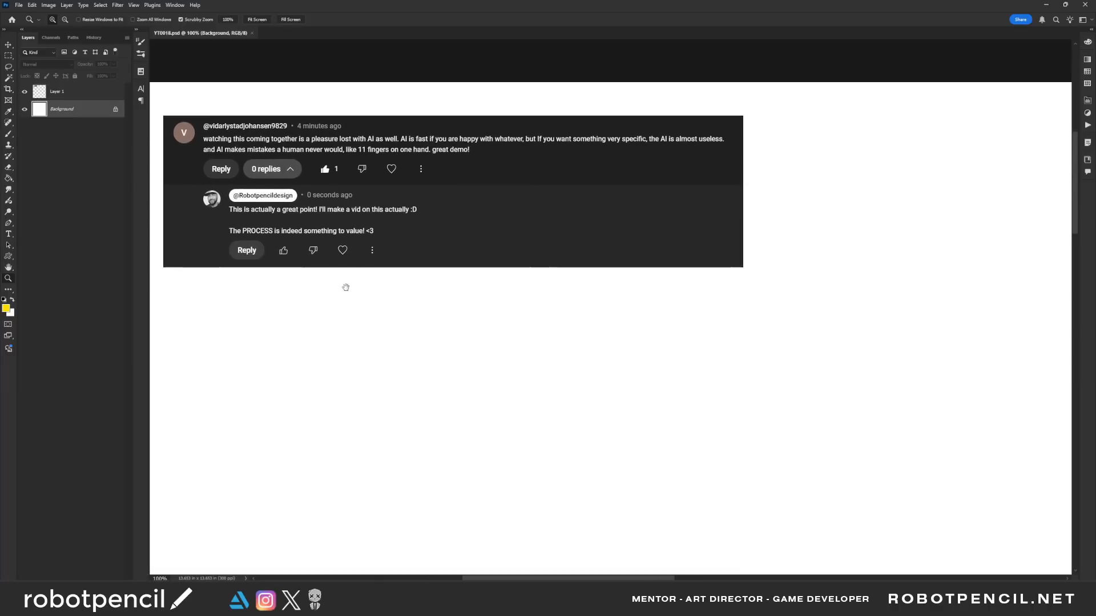
pyautogui.scroll(-3, 379, 328)
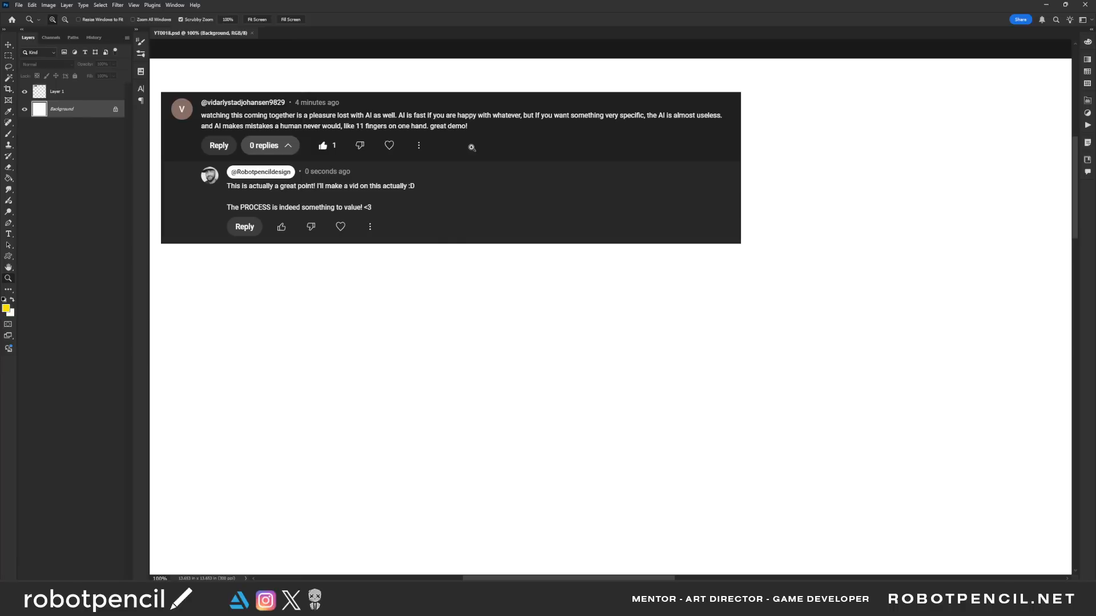
pyautogui.scroll(2, 535, 260)
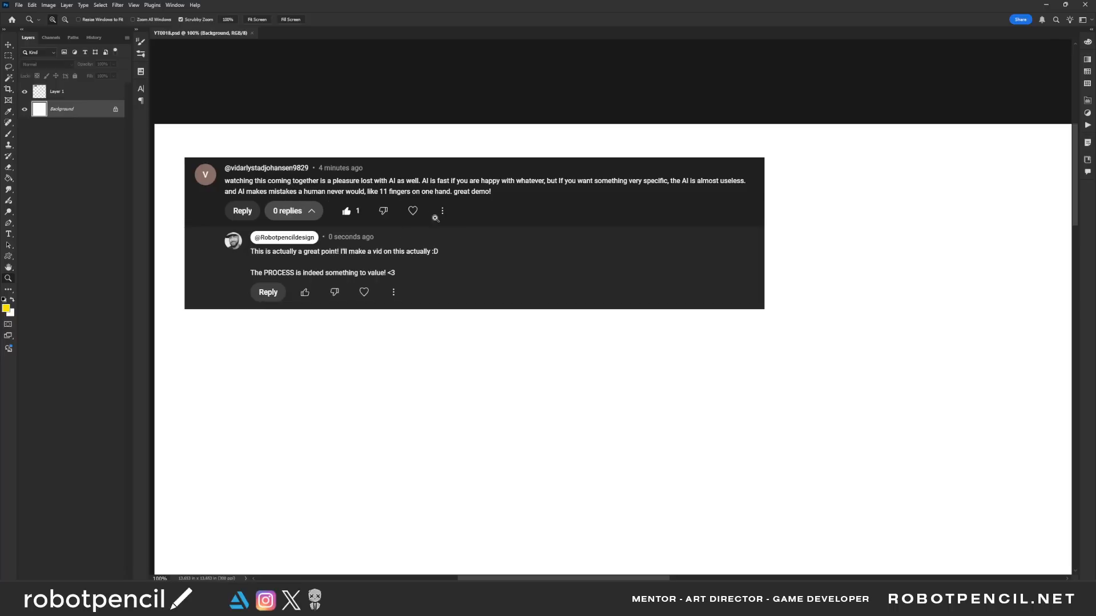
pyautogui.scroll(2, 536, 414)
pyautogui.scroll(-6, 541, 396)
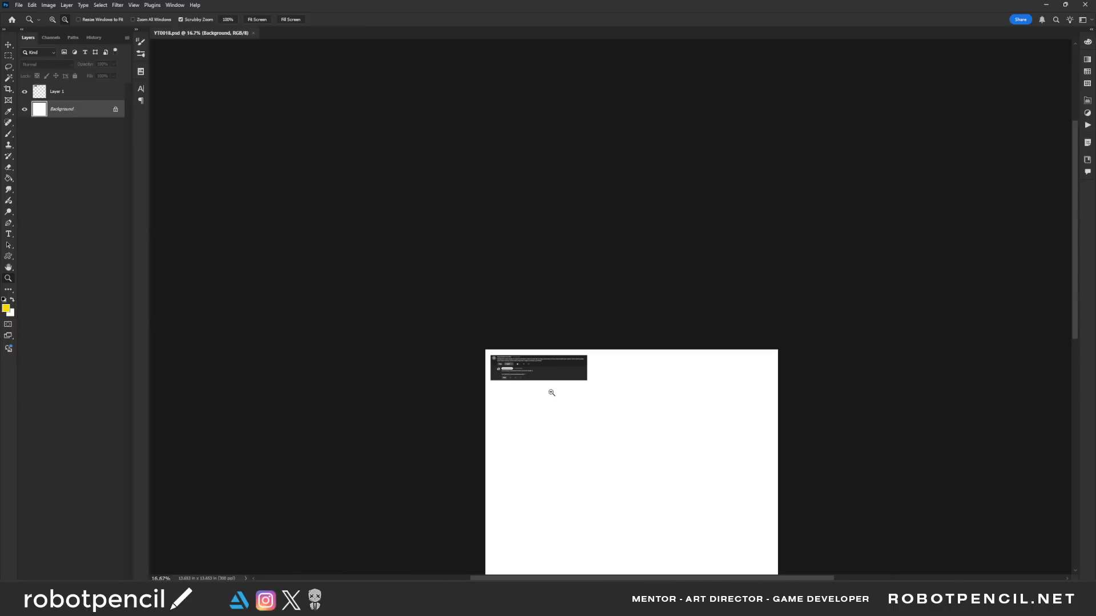
pyautogui.moveTo(551, 391); pyautogui.dragTo(538, 269)
pyautogui.scroll(-4, 543, 285)
pyautogui.scroll(5, 562, 284)
pyautogui.scroll(1, 557, 240)
# Choose the Standard Smooth brush from the Main brush group for painting.
pyautogui.press('b')
pyautogui.rightClick(536, 243)
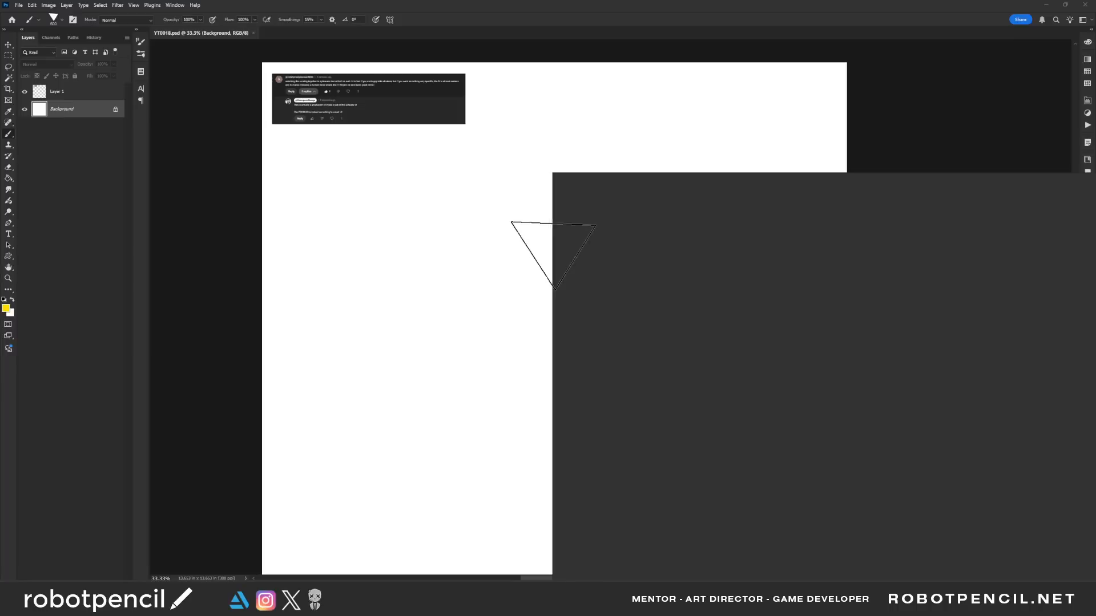
pyautogui.click(684, 279)
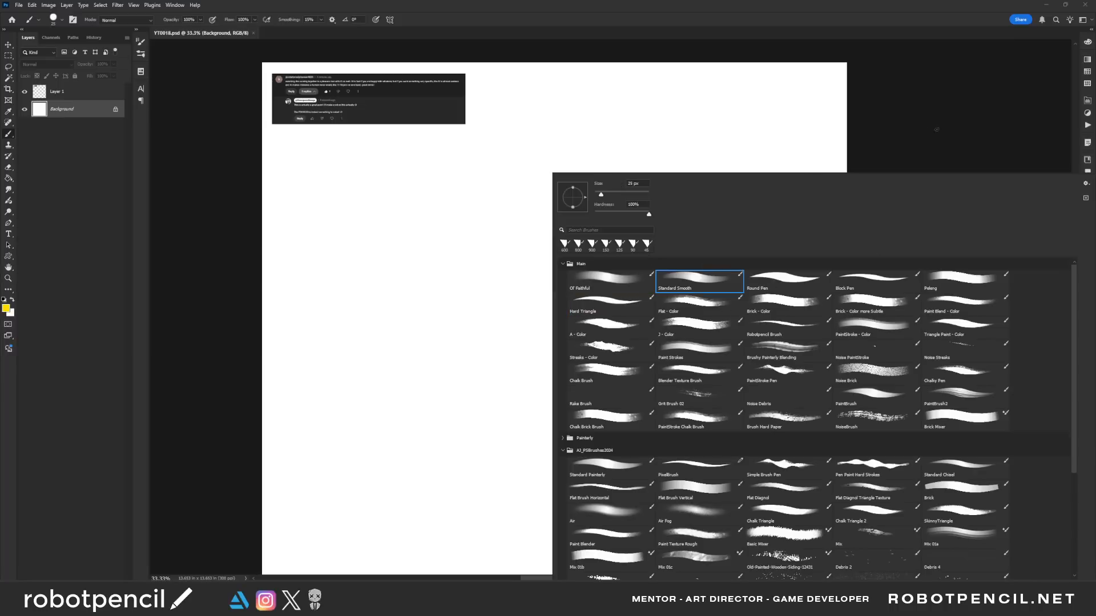
pyautogui.click(842, 157)
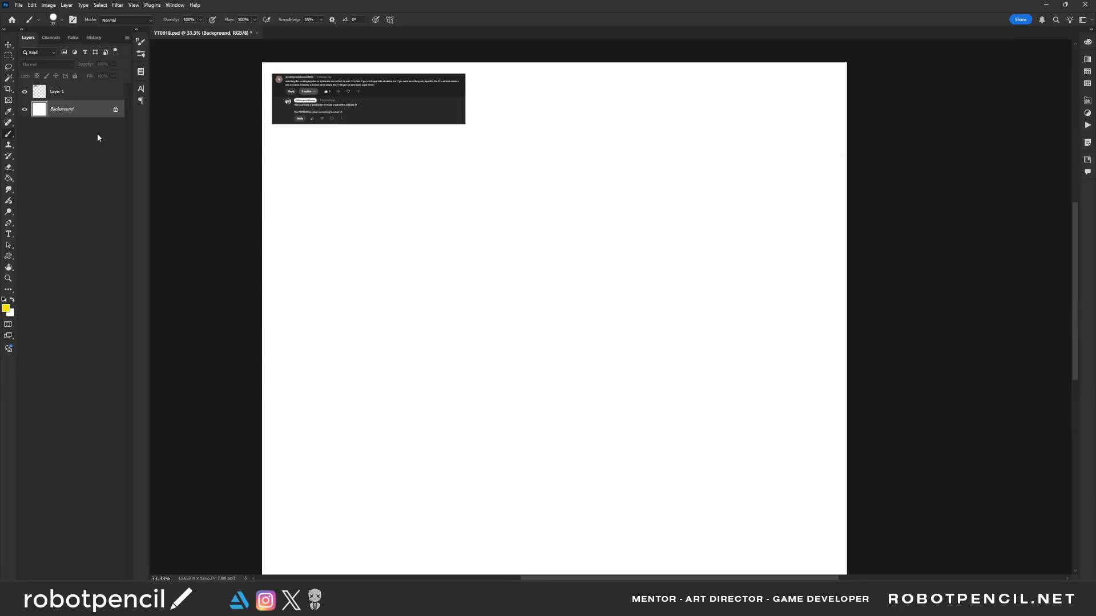
# Darken the white Background layer to a dark grey close to the comment image with a Hue/Saturation adjustment.
pyautogui.hotkey('ctrl', 'u')
pyautogui.moveTo(771, 243); pyautogui.dragTo(736, 246)
pyautogui.click(869, 156)
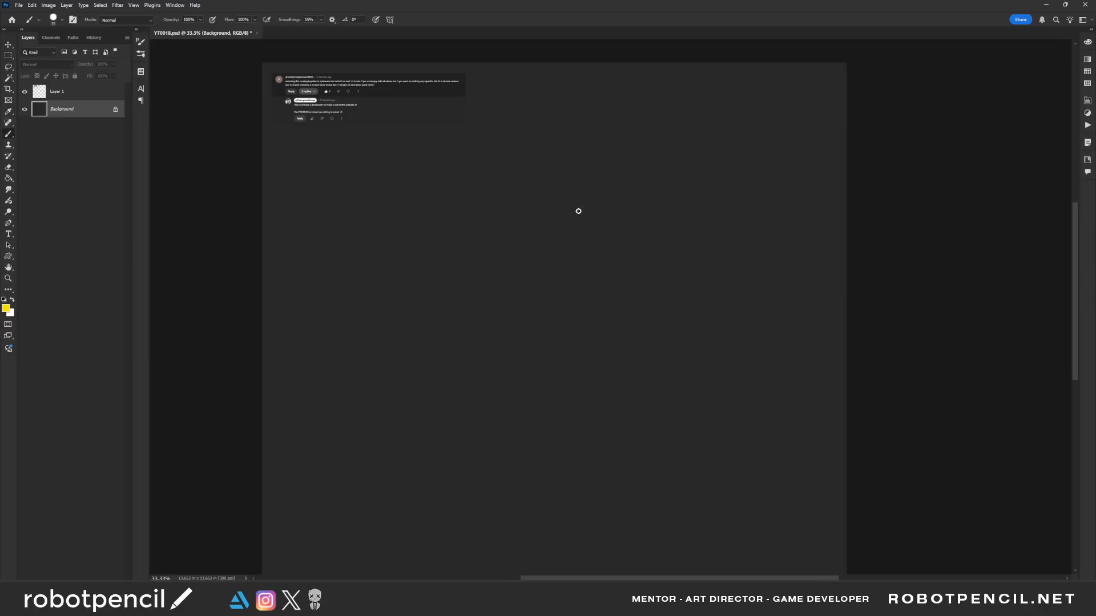
# Enlarge the brush and hide Layer 1, which holds the comment screenshot.
pyautogui.press(']')
pyautogui.press(']')
pyautogui.press(']')
pyautogui.press(']')
pyautogui.press(']')
pyautogui.press(']')
pyautogui.press(']')
pyautogui.press(']')
pyautogui.click(24, 91)
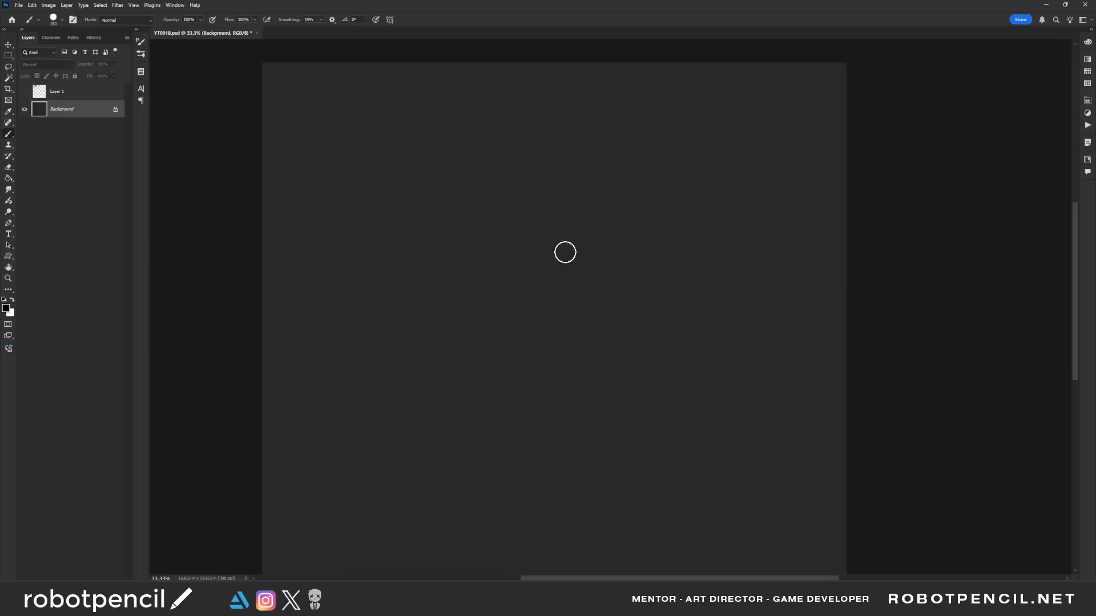
pyautogui.moveTo(579, 168)
pyautogui.mouseDown()
pyautogui.moveTo(549, 150)
pyautogui.moveTo(502, 204)
pyautogui.moveTo(525, 240)
pyautogui.moveTo(549, 158)
pyautogui.moveTo(515, 237)
pyautogui.mouseUp()
pyautogui.moveTo(512, 179)
pyautogui.mouseDown()
pyautogui.moveTo(517, 275)
pyautogui.moveTo(521, 251)
pyautogui.moveTo(587, 178)
pyautogui.mouseUp()
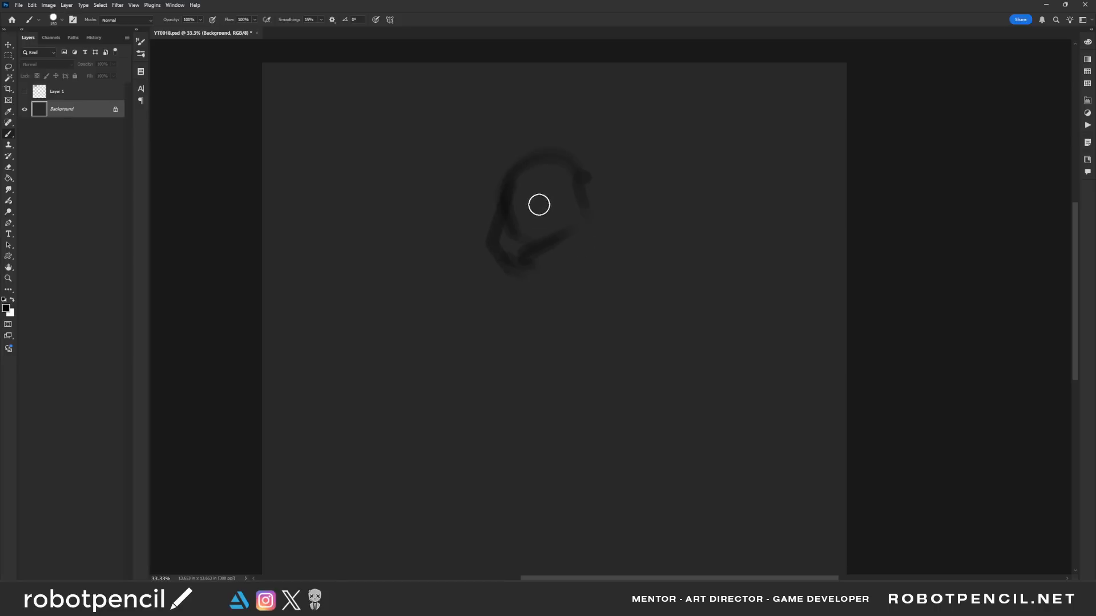
pyautogui.moveTo(506, 215); pyautogui.dragTo(503, 313)
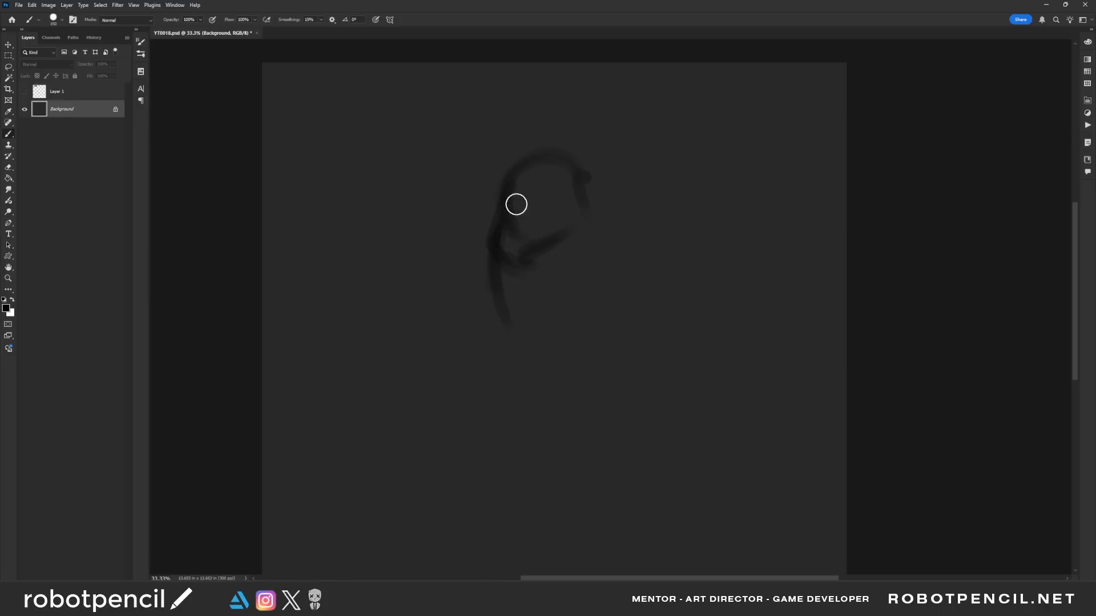
pyautogui.moveTo(531, 198); pyautogui.dragTo(516, 223)
pyautogui.press('[')
pyautogui.press('[')
pyautogui.moveTo(525, 170); pyautogui.dragTo(489, 232)
pyautogui.press(']')
pyautogui.press(']')
pyautogui.press(']')
pyautogui.press(']')
pyautogui.press(']')
pyautogui.press(']')
pyautogui.press(']')
pyautogui.press(']')
pyautogui.press(']')
pyautogui.press(']')
pyautogui.press(']')
pyautogui.press(']')
pyautogui.moveTo(489, 227)
pyautogui.mouseDown()
pyautogui.moveTo(507, 302)
pyautogui.moveTo(554, 247)
pyautogui.moveTo(532, 165)
pyautogui.mouseUp()
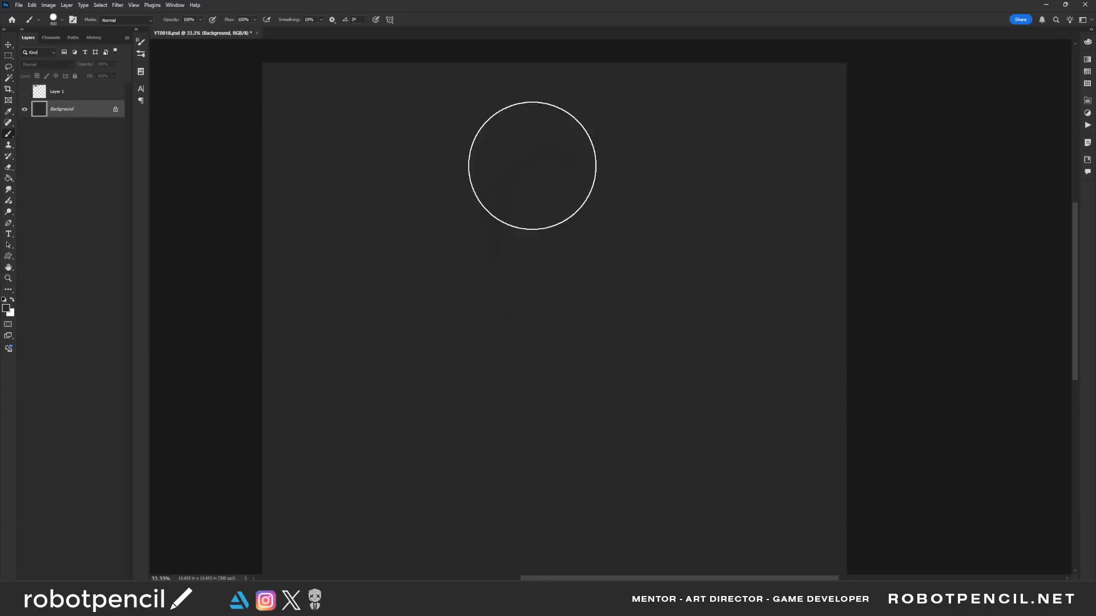
# Sketch a tilted torso block and the two upper leg lines with a smaller black brush near the canvas centre.
pyautogui.press('d')
pyautogui.press('[')
pyautogui.press('[')
pyautogui.press('[')
pyautogui.press('[')
pyautogui.press('[')
pyautogui.press('[')
pyautogui.press('[')
pyautogui.press('[')
pyautogui.press('[')
pyautogui.press('[')
pyautogui.press('[')
pyautogui.press('[')
pyautogui.press('[')
pyautogui.press('[')
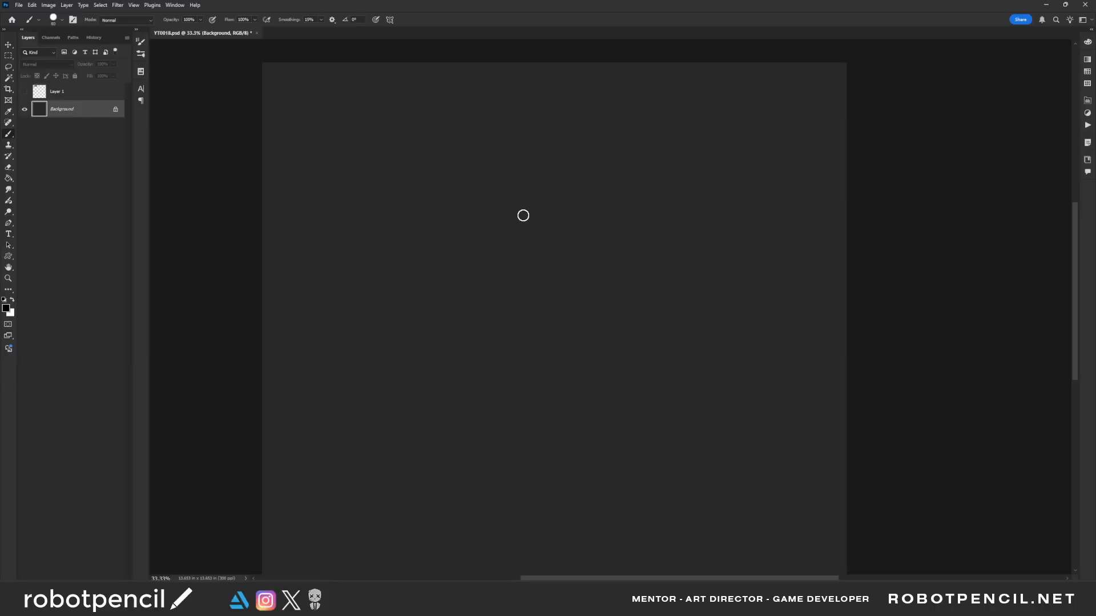
pyautogui.moveTo(537, 213)
pyautogui.mouseDown()
pyautogui.moveTo(488, 253)
pyautogui.moveTo(496, 281)
pyautogui.mouseUp()
pyautogui.moveTo(595, 266)
pyautogui.mouseDown()
pyautogui.moveTo(599, 244)
pyautogui.moveTo(575, 274)
pyautogui.mouseUp()
pyautogui.moveTo(516, 302); pyautogui.dragTo(502, 390)
pyautogui.moveTo(581, 280); pyautogui.dragTo(621, 351)
pyautogui.moveTo(583, 291); pyautogui.dragTo(624, 384)
# Sketch the sloping shoulder line and torso sides, and extend the figure's arm outward on the left.
pyautogui.moveTo(548, 208)
pyautogui.mouseDown()
pyautogui.moveTo(511, 218)
pyautogui.moveTo(619, 180)
pyautogui.moveTo(586, 190)
pyautogui.moveTo(608, 179)
pyautogui.moveTo(620, 237)
pyautogui.moveTo(594, 203)
pyautogui.moveTo(682, 240)
pyautogui.mouseUp()
pyautogui.moveTo(614, 183)
pyautogui.mouseDown()
pyautogui.moveTo(634, 220)
pyautogui.moveTo(589, 212)
pyautogui.moveTo(663, 249)
pyautogui.moveTo(602, 230)
pyautogui.moveTo(568, 284)
pyautogui.mouseUp()
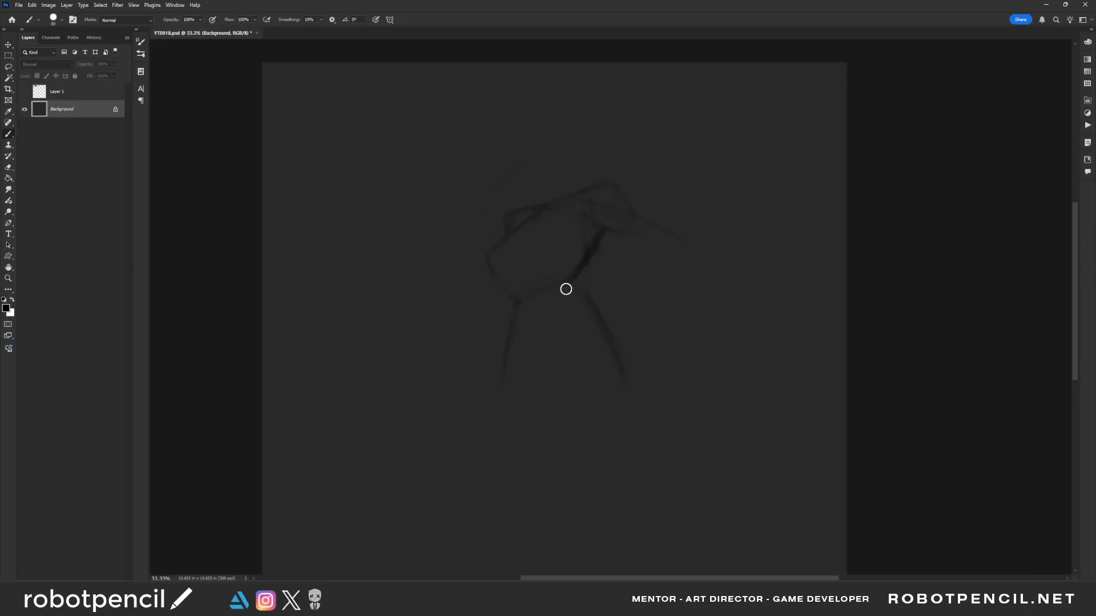
pyautogui.moveTo(509, 215)
pyautogui.mouseDown()
pyautogui.moveTo(434, 297)
pyautogui.moveTo(517, 228)
pyautogui.moveTo(486, 258)
pyautogui.moveTo(503, 289)
pyautogui.mouseUp()
pyautogui.moveTo(431, 281)
pyautogui.mouseDown()
pyautogui.moveTo(373, 317)
pyautogui.moveTo(400, 319)
pyautogui.moveTo(479, 281)
pyautogui.moveTo(438, 299)
pyautogui.moveTo(557, 275)
pyautogui.moveTo(495, 286)
pyautogui.moveTo(492, 252)
pyautogui.moveTo(532, 320)
pyautogui.moveTo(494, 356)
pyautogui.moveTo(502, 405)
pyautogui.moveTo(513, 341)
pyautogui.mouseUp()
# Draw the curved hip and continue the outer leg contour down to the canvas's lower edge.
pyautogui.moveTo(571, 279)
pyautogui.mouseDown()
pyautogui.moveTo(593, 320)
pyautogui.moveTo(628, 337)
pyautogui.mouseUp()
pyautogui.scroll(-4, 514, 350)
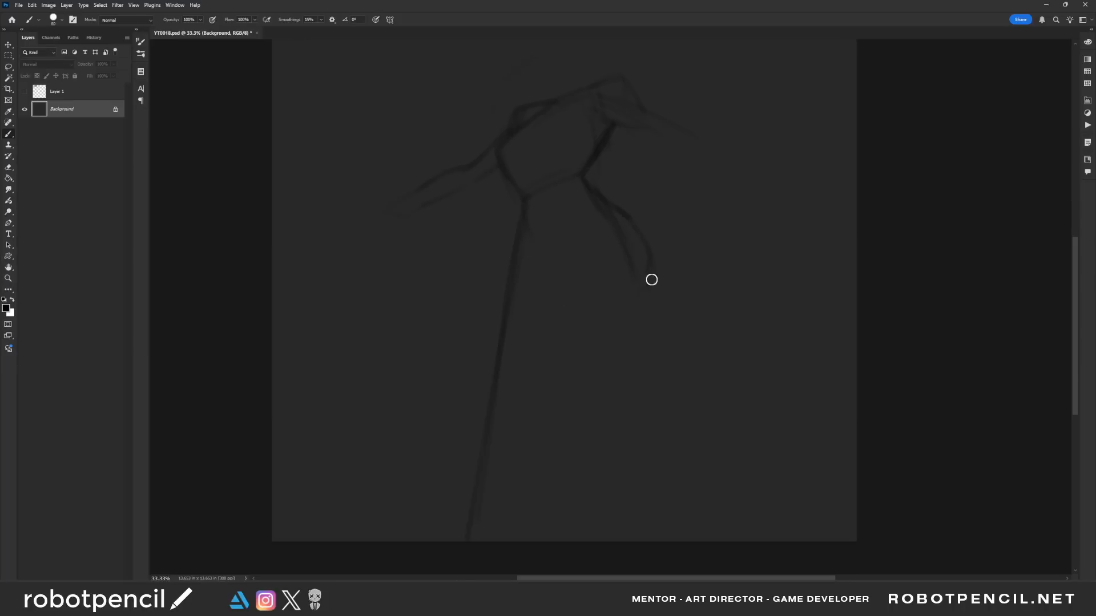
pyautogui.moveTo(651, 279); pyautogui.dragTo(537, 541)
# Reinforce the underside of the figure's right-hand arm, drawing it outward from the armpit.
pyautogui.scroll(4, 615, 236)
pyautogui.moveTo(571, 219); pyautogui.dragTo(638, 243)
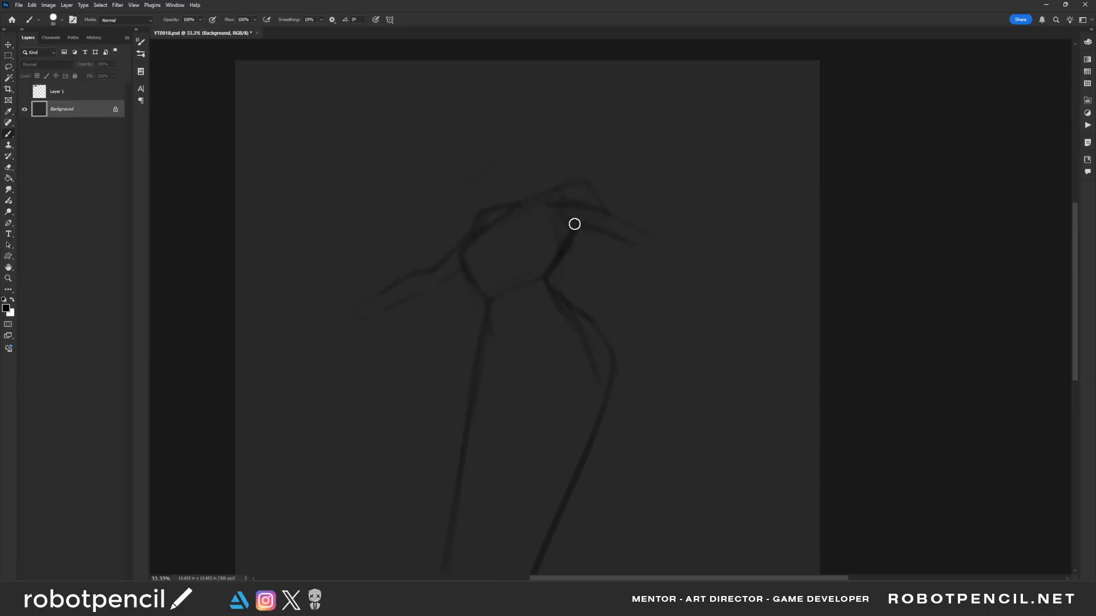
pyautogui.moveTo(575, 223)
pyautogui.mouseDown()
pyautogui.moveTo(615, 249)
pyautogui.moveTo(651, 246)
pyautogui.mouseUp()
pyautogui.scroll(3, 528, 268)
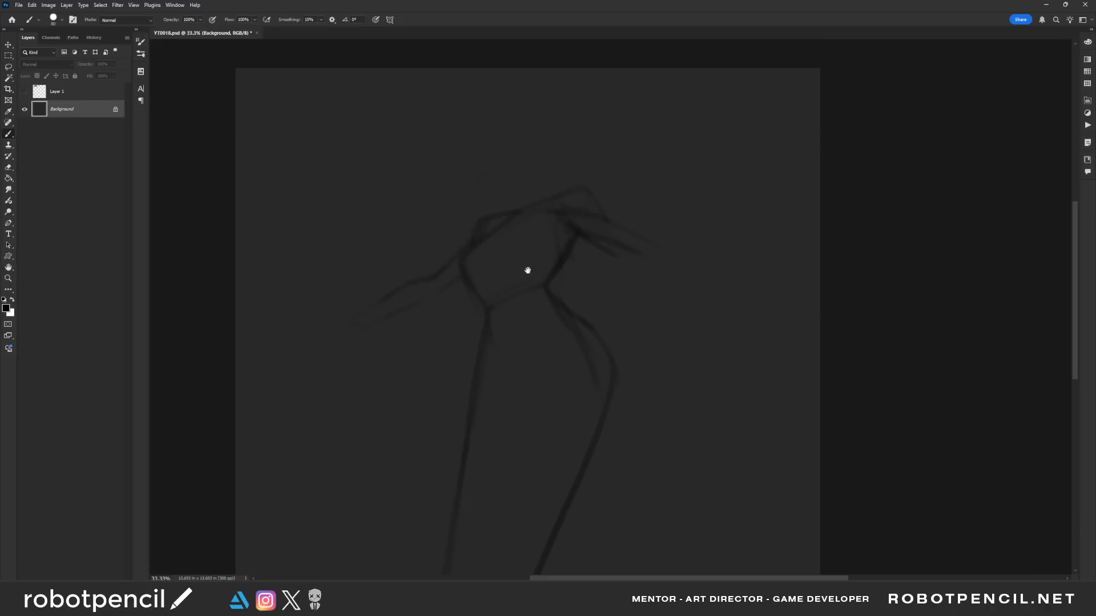
# Sketch a rectangular head and neck above the shoulders and mark the underside of the jaw.
pyautogui.moveTo(503, 266)
pyautogui.mouseDown()
pyautogui.moveTo(499, 191)
pyautogui.moveTo(502, 261)
pyautogui.moveTo(505, 171)
pyautogui.moveTo(507, 241)
pyautogui.moveTo(506, 180)
pyautogui.moveTo(505, 196)
pyautogui.moveTo(521, 156)
pyautogui.moveTo(545, 180)
pyautogui.moveTo(536, 165)
pyautogui.moveTo(548, 170)
pyautogui.moveTo(510, 172)
pyautogui.moveTo(545, 175)
pyautogui.moveTo(512, 169)
pyautogui.moveTo(553, 191)
pyautogui.moveTo(544, 172)
pyautogui.moveTo(548, 262)
pyautogui.mouseUp()
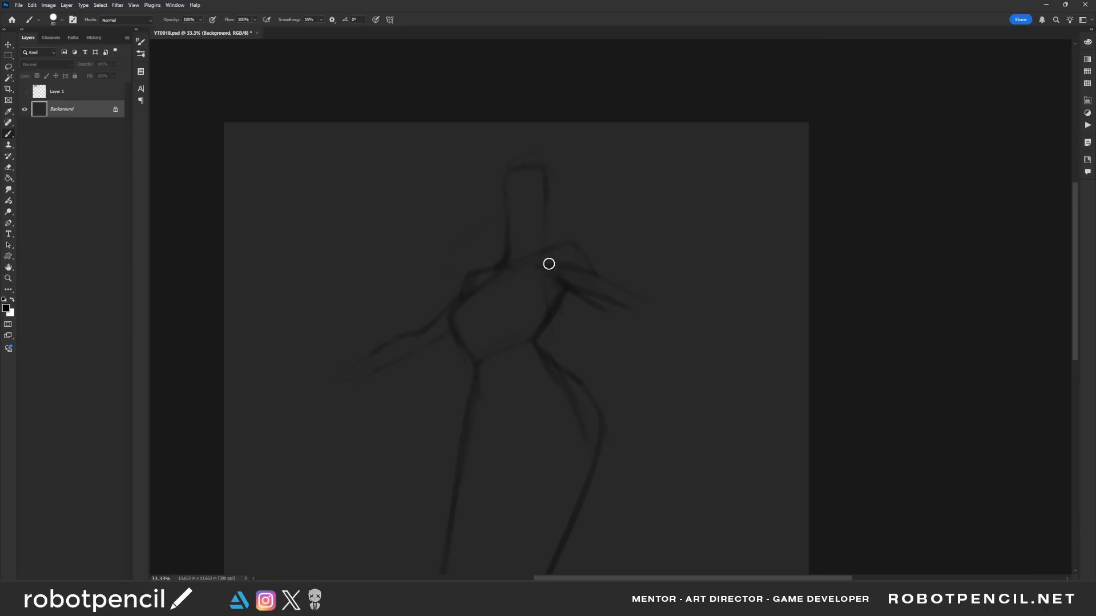
pyautogui.scroll(-2, 565, 222)
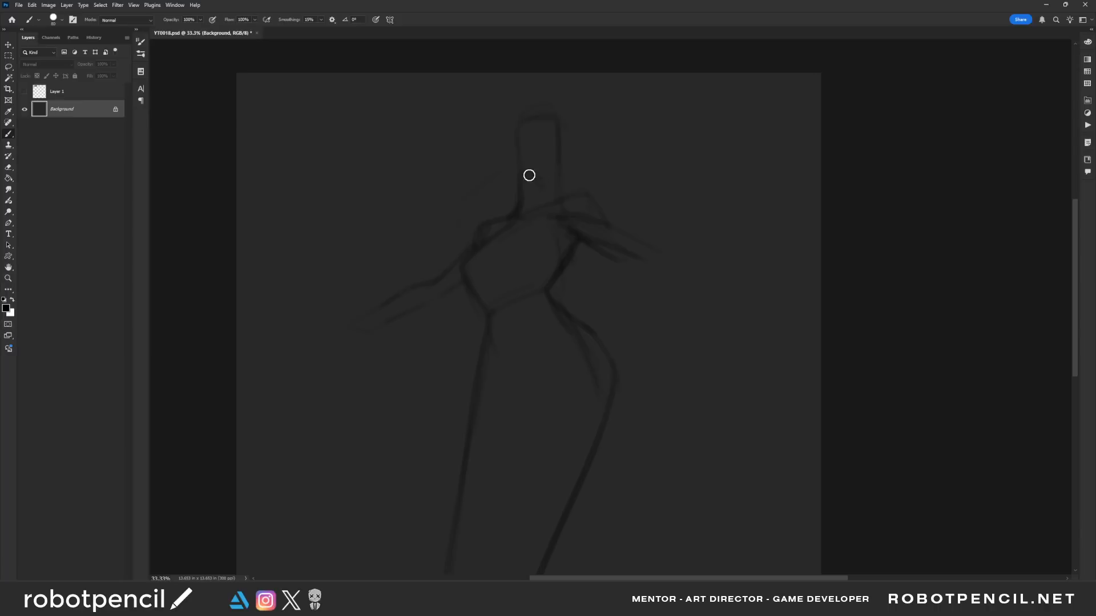
pyautogui.moveTo(550, 176); pyautogui.dragTo(540, 184)
# Sketch the V-shaped pelvis lines below the waist and the diagonal guide lines across the thigh.
pyautogui.moveTo(490, 312); pyautogui.dragTo(504, 335)
pyautogui.moveTo(541, 298)
pyautogui.mouseDown()
pyautogui.moveTo(505, 333)
pyautogui.moveTo(494, 314)
pyautogui.moveTo(520, 341)
pyautogui.mouseUp()
pyautogui.moveTo(541, 396); pyautogui.dragTo(548, 329)
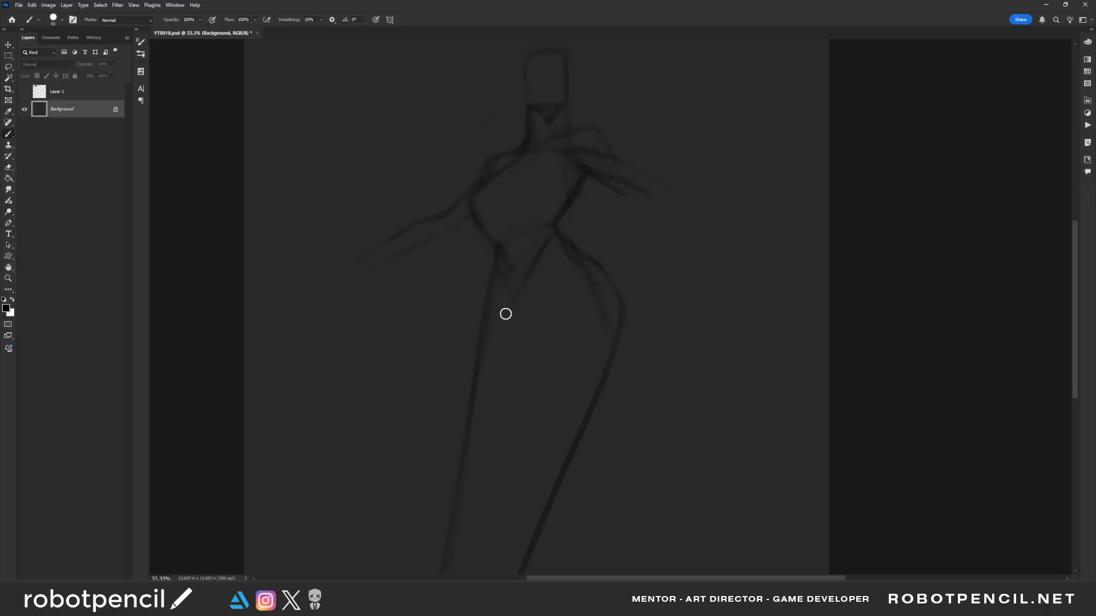
pyautogui.moveTo(569, 253); pyautogui.dragTo(517, 326)
pyautogui.moveTo(595, 315); pyautogui.dragTo(500, 387)
# Flip the canvas horizontally and sketch the left forearm ending in an upturned hand with raised fingers.
pyautogui.hotkey('ctrl', 'shift', 'h')
pyautogui.moveTo(633, 255); pyautogui.dragTo(608, 337)
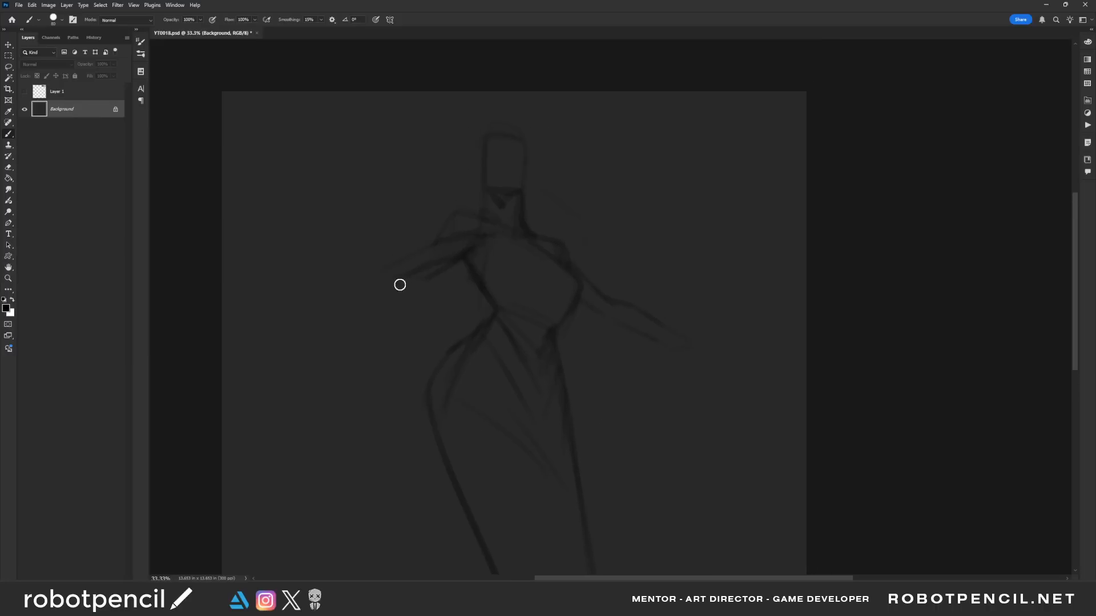
pyautogui.moveTo(394, 265)
pyautogui.mouseDown()
pyautogui.moveTo(334, 262)
pyautogui.moveTo(324, 275)
pyautogui.moveTo(355, 258)
pyautogui.moveTo(293, 266)
pyautogui.moveTo(327, 276)
pyautogui.moveTo(291, 265)
pyautogui.moveTo(321, 285)
pyautogui.moveTo(410, 294)
pyautogui.moveTo(434, 275)
pyautogui.moveTo(383, 311)
pyautogui.moveTo(330, 259)
pyautogui.moveTo(310, 262)
pyautogui.moveTo(310, 241)
pyautogui.moveTo(286, 225)
pyautogui.moveTo(284, 258)
pyautogui.moveTo(301, 231)
pyautogui.moveTo(289, 275)
pyautogui.mouseUp()
pyautogui.moveTo(309, 219)
pyautogui.mouseDown()
pyautogui.moveTo(298, 230)
pyautogui.moveTo(270, 209)
pyautogui.mouseUp()
pyautogui.moveTo(307, 239); pyautogui.dragTo(309, 206)
pyautogui.moveTo(281, 236); pyautogui.dragTo(267, 220)
pyautogui.moveTo(283, 256)
pyautogui.mouseDown()
pyautogui.moveTo(272, 217)
pyautogui.moveTo(277, 245)
pyautogui.moveTo(277, 231)
pyautogui.mouseUp()
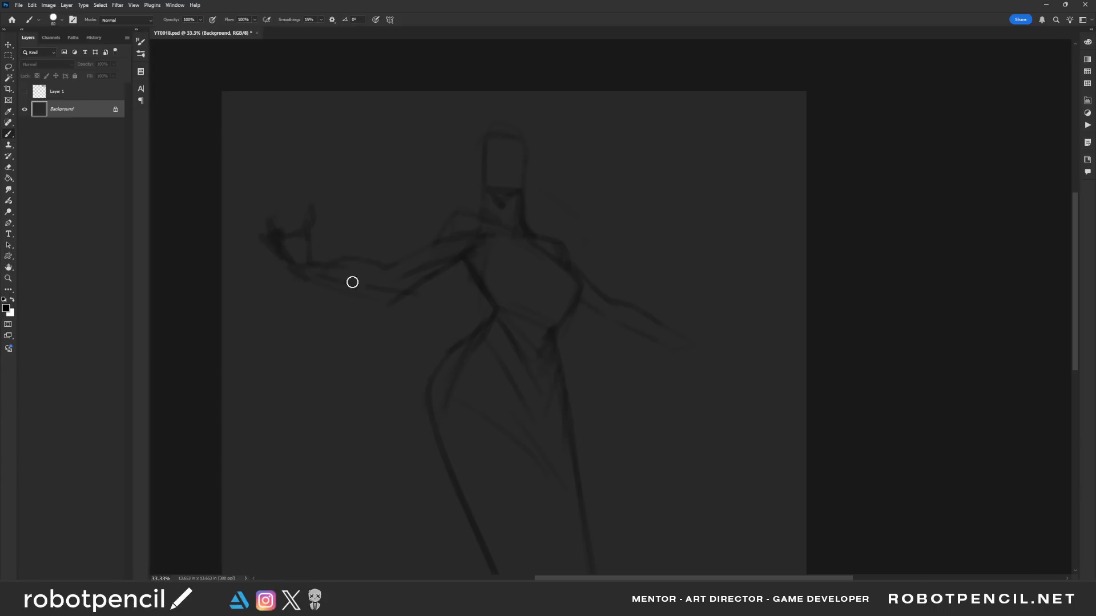
# Darken the contours of the left arm from the wrist through the elbow to the shoulder.
pyautogui.moveTo(290, 270)
pyautogui.mouseDown()
pyautogui.moveTo(345, 289)
pyautogui.moveTo(304, 266)
pyautogui.moveTo(424, 316)
pyautogui.moveTo(355, 268)
pyautogui.moveTo(311, 267)
pyautogui.moveTo(378, 259)
pyautogui.moveTo(398, 280)
pyautogui.moveTo(466, 243)
pyautogui.moveTo(393, 274)
pyautogui.moveTo(453, 243)
pyautogui.mouseUp()
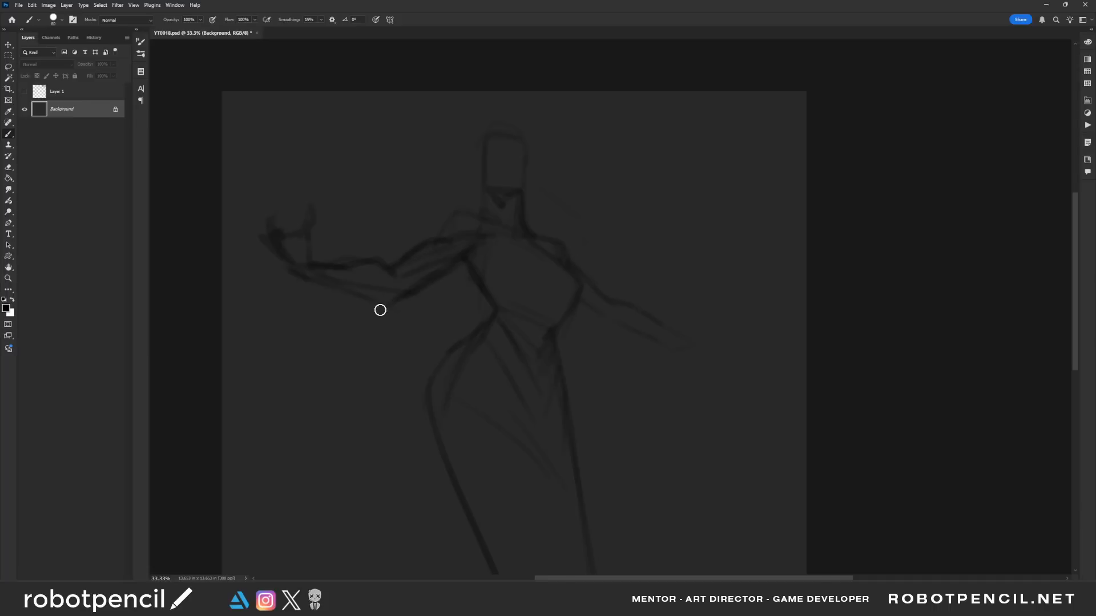
pyautogui.moveTo(506, 309); pyautogui.dragTo(523, 269)
pyautogui.moveTo(597, 319); pyautogui.dragTo(577, 338)
# Block in light tones over the face, neck, shoulders, upper arm and torso with a larger white brush.
pyautogui.press(']')
pyautogui.press(']')
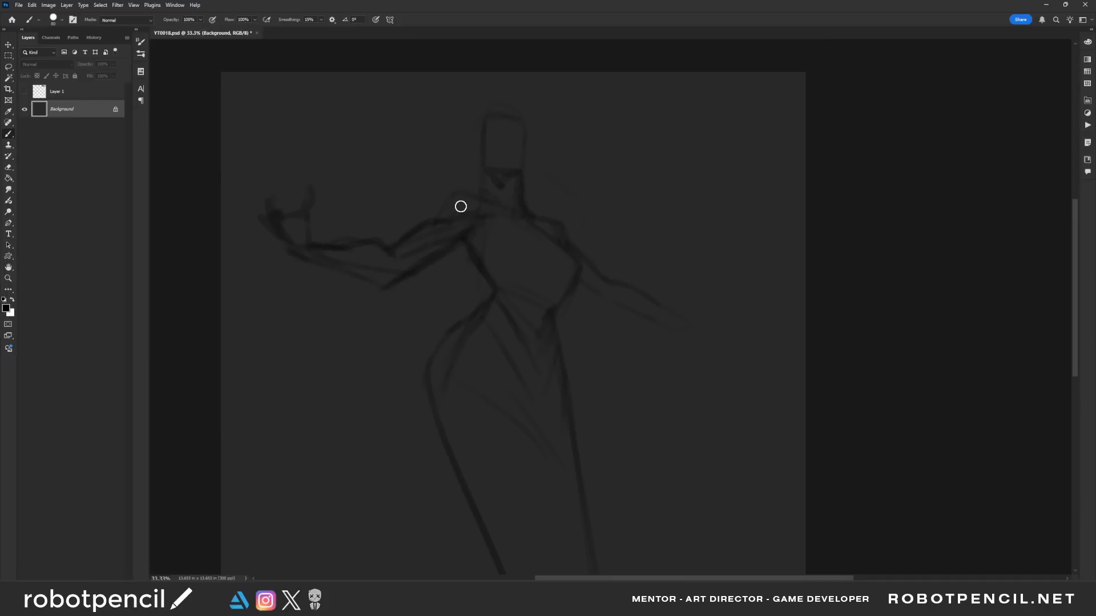
pyautogui.press('x')
pyautogui.moveTo(463, 198)
pyautogui.mouseDown()
pyautogui.moveTo(448, 213)
pyautogui.moveTo(476, 205)
pyautogui.moveTo(443, 213)
pyautogui.mouseUp()
pyautogui.hotkey('ctrl', 'z')
pyautogui.press(']')
pyautogui.press(']')
pyautogui.moveTo(494, 117)
pyautogui.mouseDown()
pyautogui.moveTo(487, 162)
pyautogui.moveTo(488, 140)
pyautogui.moveTo(515, 126)
pyautogui.moveTo(489, 152)
pyautogui.moveTo(517, 157)
pyautogui.moveTo(486, 194)
pyautogui.moveTo(518, 212)
pyautogui.moveTo(448, 207)
pyautogui.moveTo(563, 240)
pyautogui.moveTo(428, 227)
pyautogui.moveTo(457, 227)
pyautogui.moveTo(462, 213)
pyautogui.mouseUp()
pyautogui.hotkey('ctrl', 'z')
pyautogui.press(']')
pyautogui.press('[')
pyautogui.moveTo(382, 255); pyautogui.dragTo(377, 250)
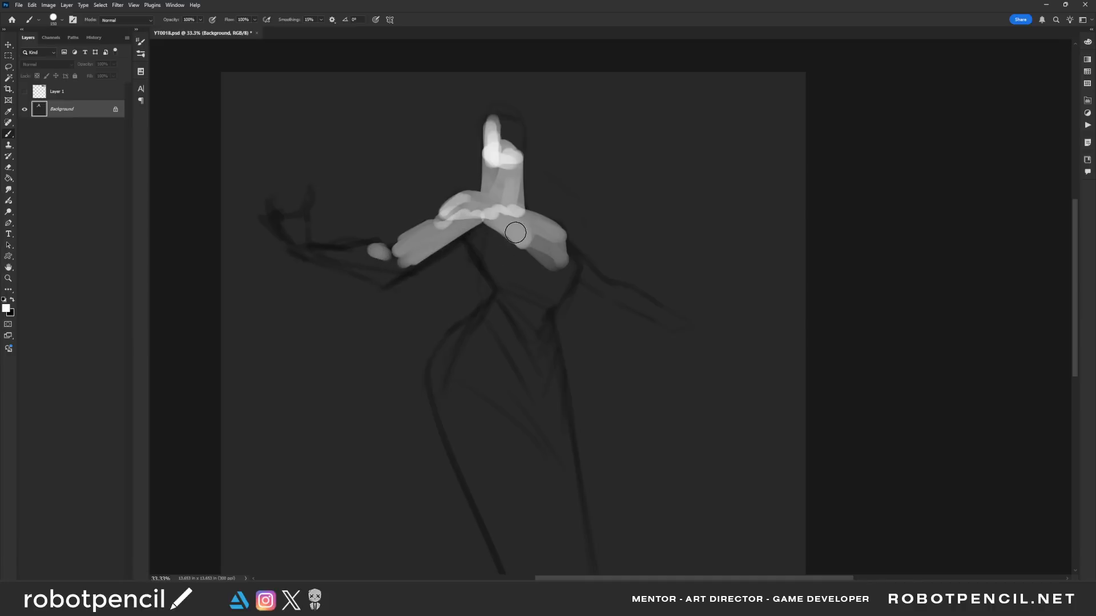
pyautogui.moveTo(517, 231)
pyautogui.mouseDown()
pyautogui.moveTo(481, 255)
pyautogui.moveTo(499, 268)
pyautogui.moveTo(519, 251)
pyautogui.moveTo(533, 260)
pyautogui.moveTo(501, 287)
pyautogui.moveTo(551, 269)
pyautogui.moveTo(529, 285)
pyautogui.moveTo(558, 299)
pyautogui.moveTo(541, 228)
pyautogui.moveTo(576, 268)
pyautogui.mouseUp()
# Paint curved dark bands across the left side of the light ribcage.
pyautogui.press('x')
pyautogui.moveTo(506, 239)
pyautogui.mouseDown()
pyautogui.moveTo(482, 275)
pyautogui.moveTo(504, 289)
pyautogui.mouseUp()
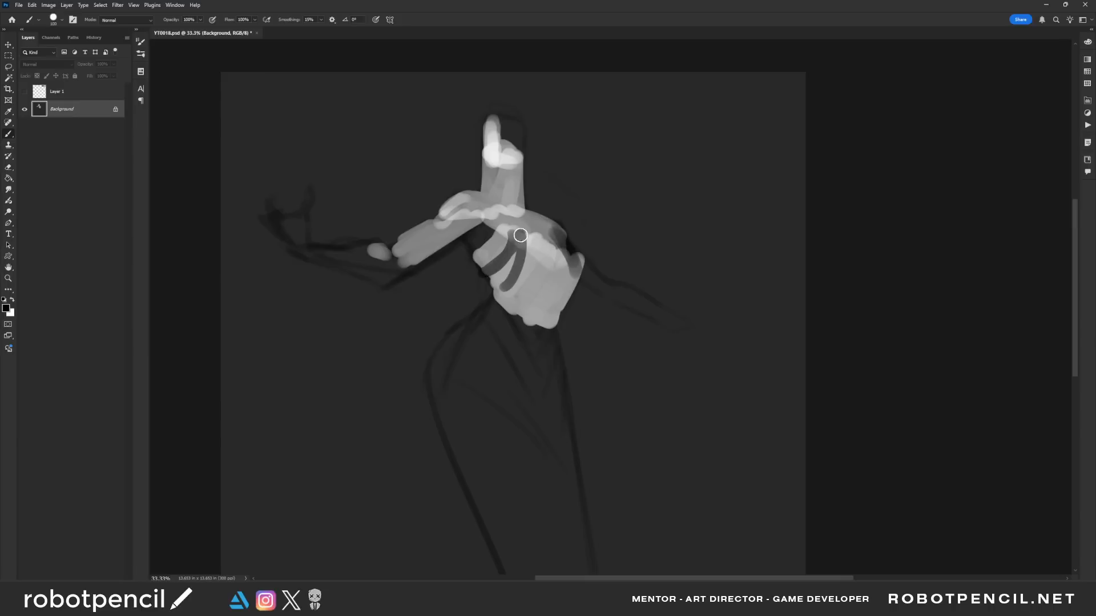
pyautogui.moveTo(480, 197); pyautogui.dragTo(505, 241)
pyautogui.hotkey('ctrl', 'z')
# Flip the canvas horizontally and paint a dark cropped top over the chest with a strap across the shoulder.
pyautogui.press('F2')
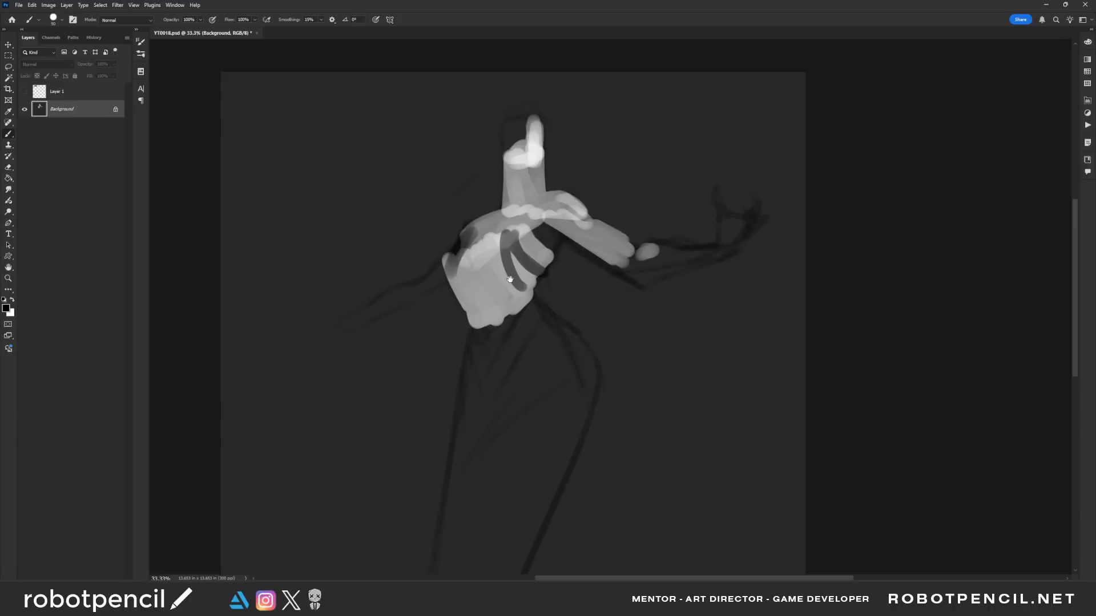
pyautogui.moveTo(510, 279); pyautogui.dragTo(558, 250)
pyautogui.moveTo(521, 194)
pyautogui.mouseDown()
pyautogui.moveTo(496, 232)
pyautogui.moveTo(504, 242)
pyautogui.mouseUp()
pyautogui.press(']')
pyautogui.moveTo(567, 178); pyautogui.dragTo(554, 210)
pyautogui.moveTo(601, 167)
pyautogui.mouseDown()
pyautogui.moveTo(556, 218)
pyautogui.moveTo(540, 221)
pyautogui.moveTo(559, 249)
pyautogui.mouseUp()
pyautogui.moveTo(550, 210)
pyautogui.mouseDown()
pyautogui.moveTo(535, 227)
pyautogui.moveTo(543, 241)
pyautogui.mouseUp()
pyautogui.press(']')
pyautogui.press(']')
pyautogui.moveTo(535, 231)
pyautogui.mouseDown()
pyautogui.moveTo(516, 243)
pyautogui.moveTo(502, 230)
pyautogui.moveTo(502, 247)
pyautogui.moveTo(574, 260)
pyautogui.moveTo(543, 221)
pyautogui.moveTo(574, 247)
pyautogui.mouseUp()
pyautogui.press(']')
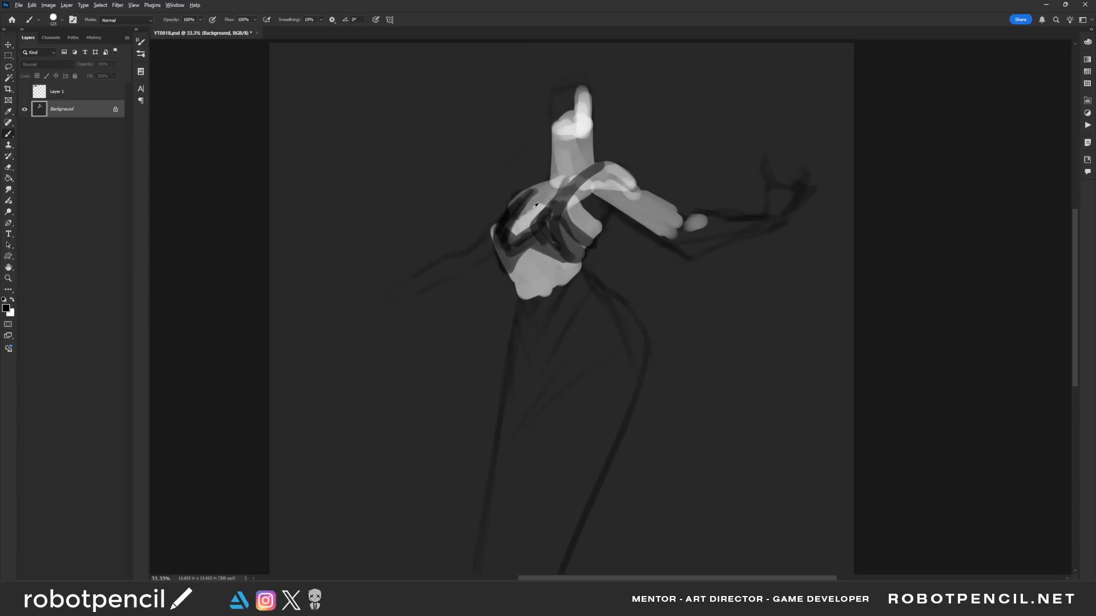
# Refine the chest shading with tones sampled from the figure, working between the light breast area and dark top.
pyautogui.moveTo(524, 215)
pyautogui.mouseDown()
pyautogui.moveTo(547, 196)
pyautogui.moveTo(534, 214)
pyautogui.mouseUp()
pyautogui.press('d')
pyautogui.press('[')
pyautogui.press('[')
pyautogui.keyDown('alt'); pyautogui.click(547, 201); pyautogui.keyUp('alt')
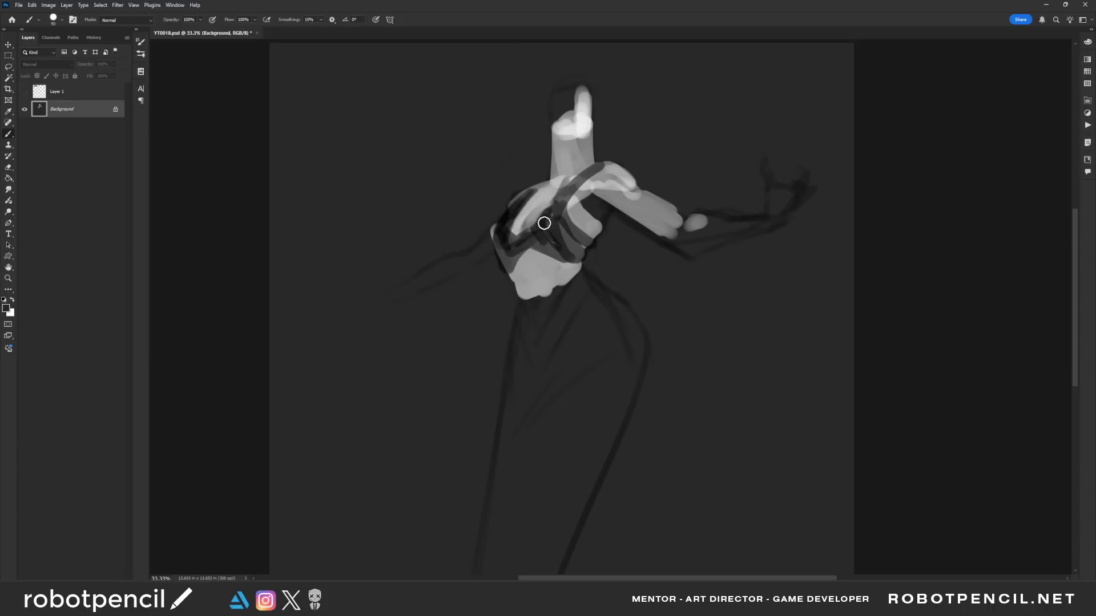
pyautogui.press(']')
pyautogui.press(']')
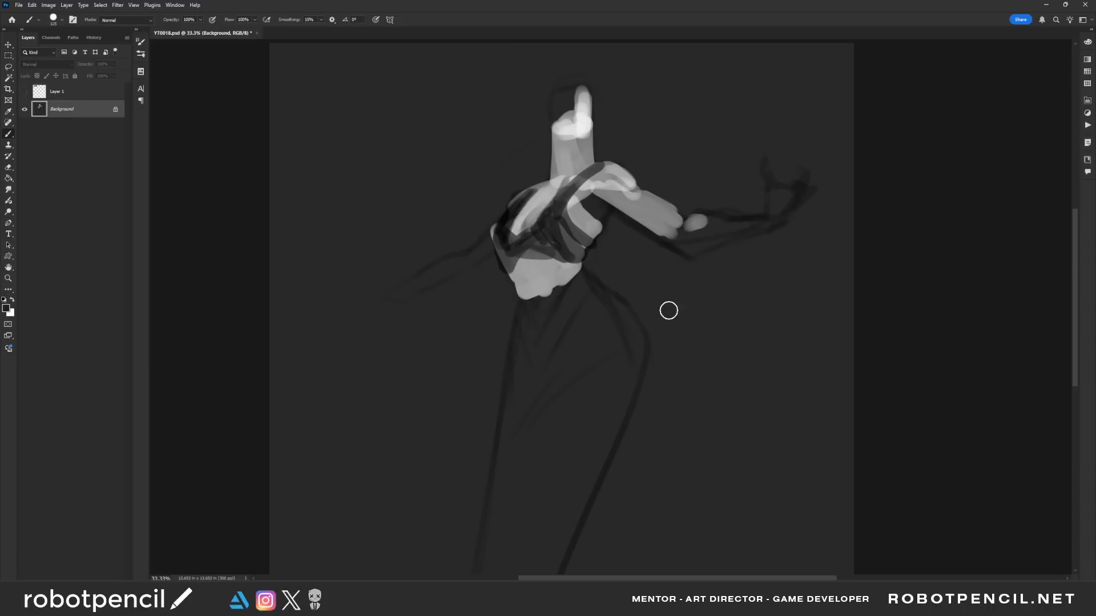
# Flip the canvas horizontally and paint a dark waistband that cuts a clean curved edge under the light belly.
pyautogui.hotkey('ctrl', 'shift', 'h')
pyautogui.moveTo(686, 259); pyautogui.dragTo(715, 290)
pyautogui.keyDown('alt'); pyautogui.click(622, 284); pyautogui.keyUp('alt')
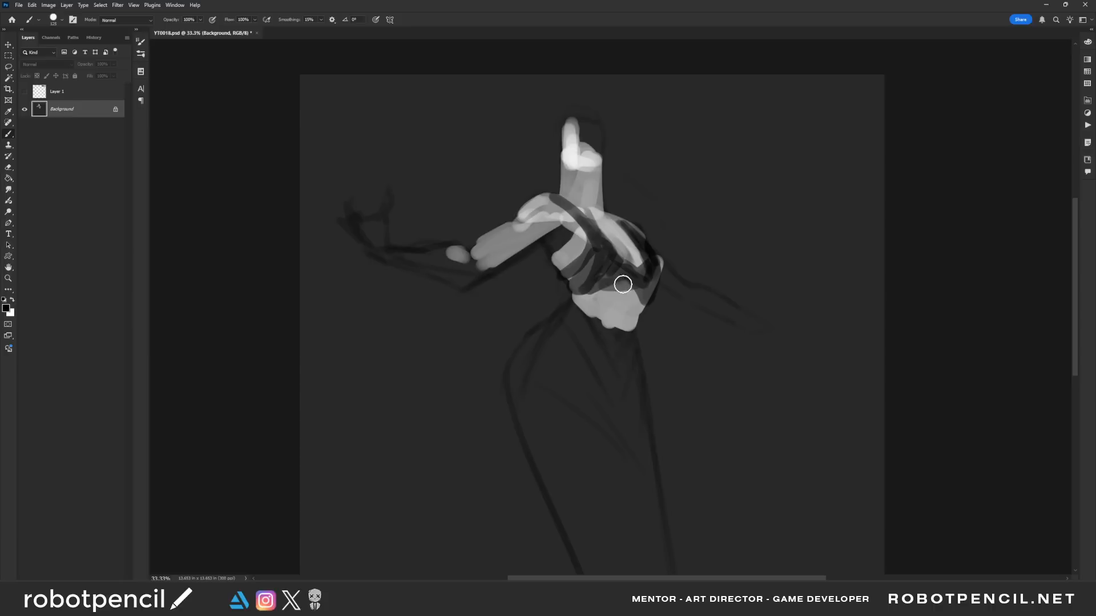
pyautogui.moveTo(623, 284)
pyautogui.mouseDown()
pyautogui.moveTo(591, 288)
pyautogui.moveTo(615, 250)
pyautogui.moveTo(638, 277)
pyautogui.moveTo(597, 264)
pyautogui.moveTo(651, 302)
pyautogui.mouseUp()
pyautogui.keyDown('alt'); pyautogui.click(637, 254); pyautogui.keyUp('alt')
pyautogui.keyDown('alt'); pyautogui.click(587, 251); pyautogui.keyUp('alt')
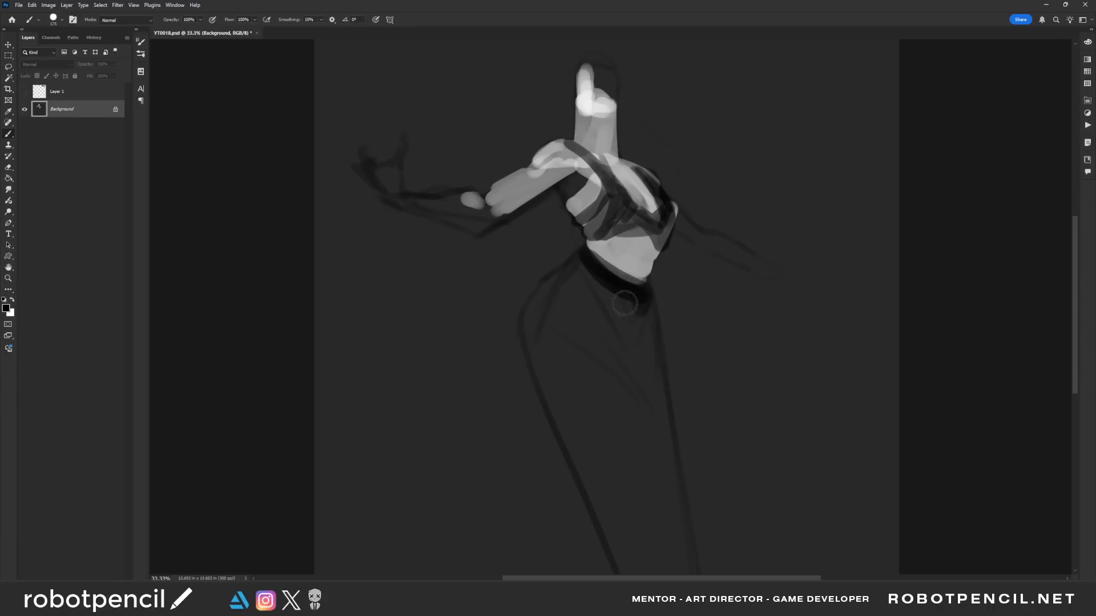
# Paint a thick black contour from the waist around the left hip to the upper thigh.
pyautogui.moveTo(594, 252)
pyautogui.mouseDown()
pyautogui.moveTo(536, 367)
pyautogui.moveTo(542, 393)
pyautogui.mouseUp()
pyautogui.moveTo(592, 339); pyautogui.dragTo(541, 260)
pyautogui.press(']')
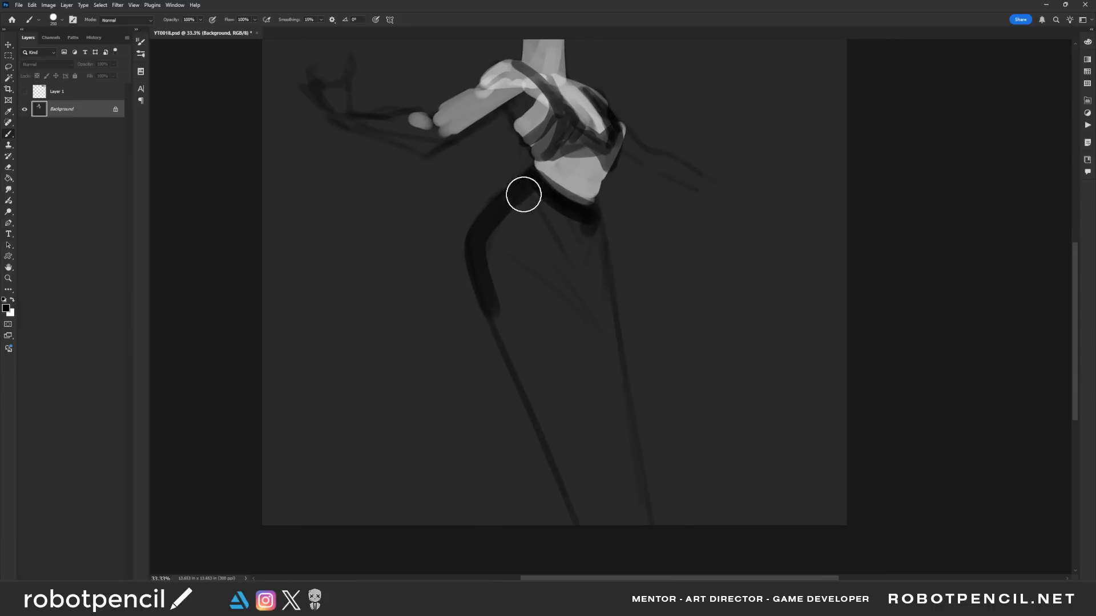
pyautogui.moveTo(521, 190)
pyautogui.mouseDown()
pyautogui.moveTo(516, 225)
pyautogui.moveTo(526, 364)
pyautogui.mouseUp()
pyautogui.hotkey('ctrl', 'z')
# Fill the left hip and leg with black down to the canvas's lower edge and lay a dark stripe along the other leg.
pyautogui.moveTo(536, 198)
pyautogui.mouseDown()
pyautogui.moveTo(516, 235)
pyautogui.moveTo(543, 310)
pyautogui.moveTo(582, 316)
pyautogui.moveTo(580, 298)
pyautogui.moveTo(601, 534)
pyautogui.mouseUp()
pyautogui.scroll(3, 578, 271)
pyautogui.moveTo(608, 469); pyautogui.dragTo(596, 440)
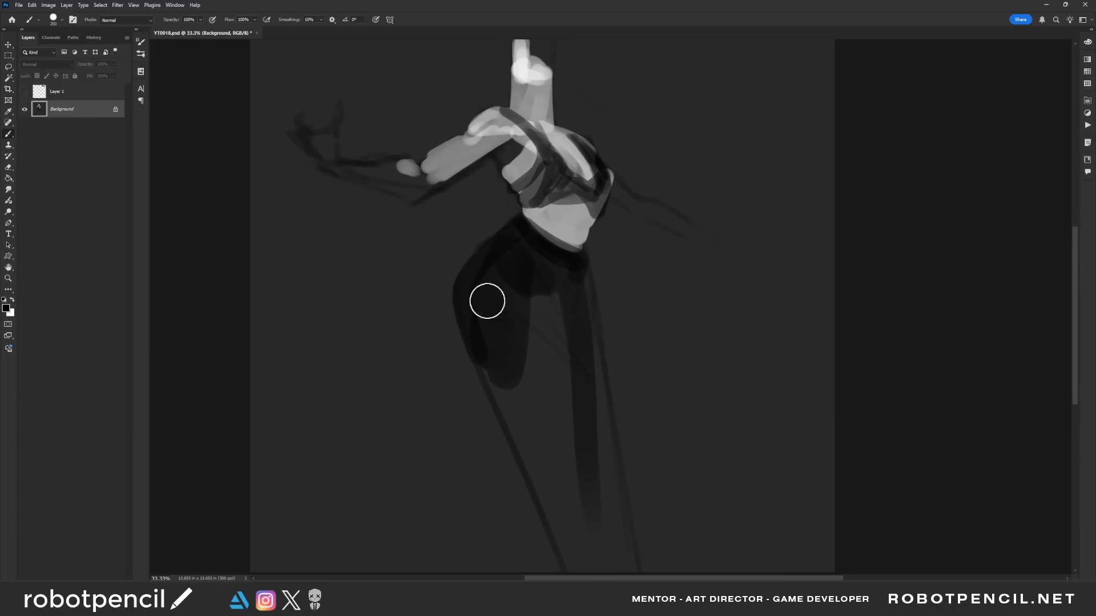
pyautogui.moveTo(487, 300)
pyautogui.mouseDown()
pyautogui.moveTo(482, 350)
pyautogui.moveTo(563, 565)
pyautogui.mouseUp()
pyautogui.moveTo(545, 484)
pyautogui.mouseDown()
pyautogui.moveTo(568, 492)
pyautogui.moveTo(562, 460)
pyautogui.mouseUp()
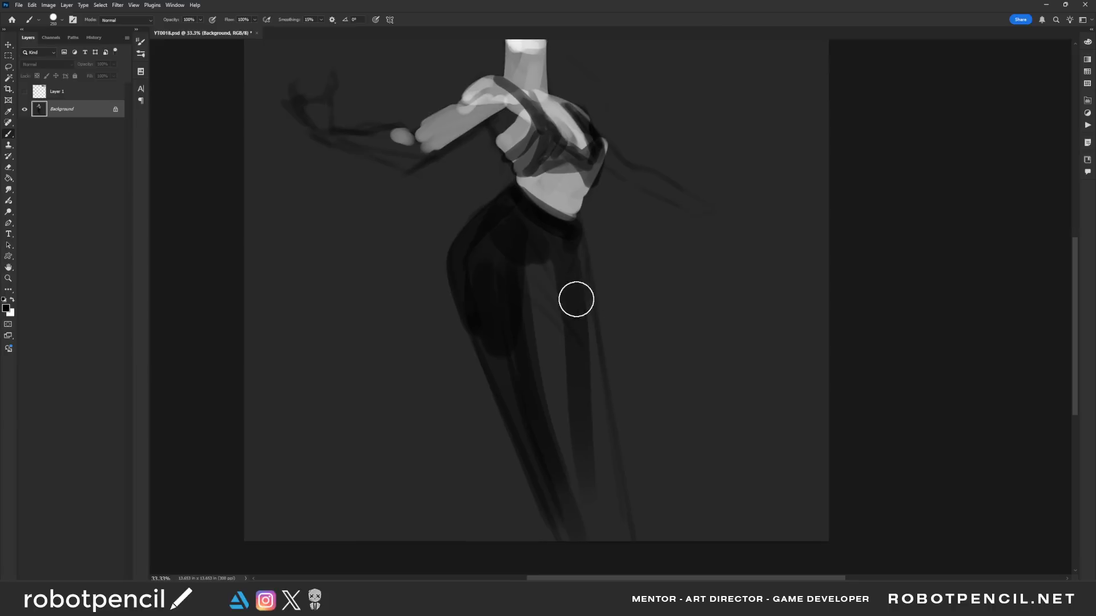
# Fill the gap between the legs with long black strokes from the hips down to the canvas's lower edge.
pyautogui.moveTo(577, 298); pyautogui.dragTo(571, 437)
pyautogui.moveTo(542, 249)
pyautogui.mouseDown()
pyautogui.moveTo(570, 267)
pyautogui.moveTo(582, 371)
pyautogui.mouseUp()
pyautogui.moveTo(585, 274); pyautogui.dragTo(616, 509)
pyautogui.moveTo(582, 235); pyautogui.dragTo(594, 519)
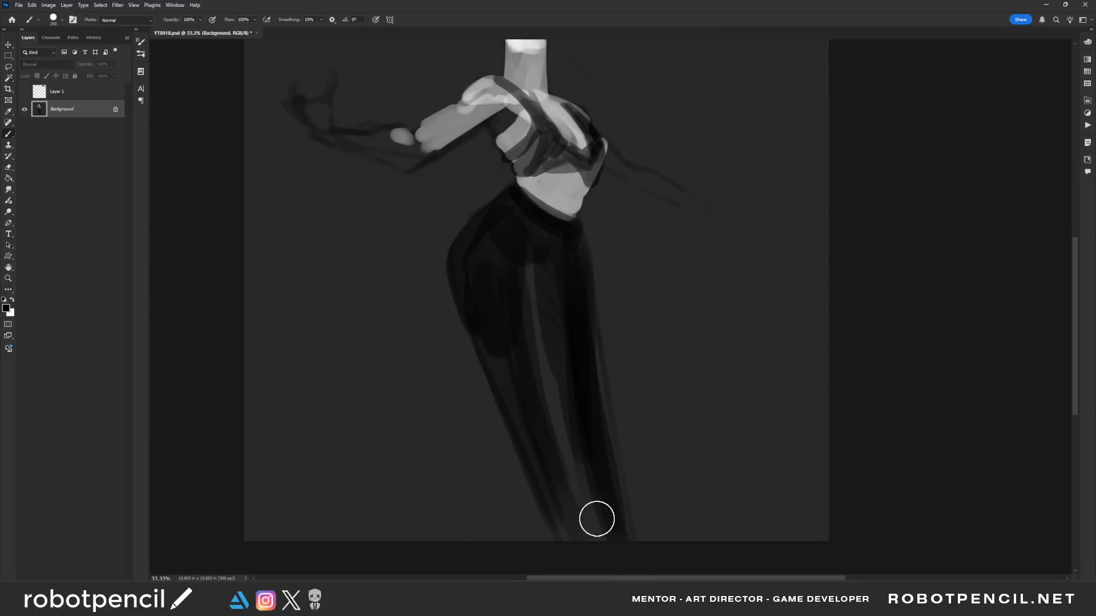
pyautogui.moveTo(532, 230)
pyautogui.mouseDown()
pyautogui.moveTo(567, 482)
pyautogui.moveTo(533, 349)
pyautogui.mouseUp()
pyautogui.moveTo(533, 350); pyautogui.dragTo(571, 521)
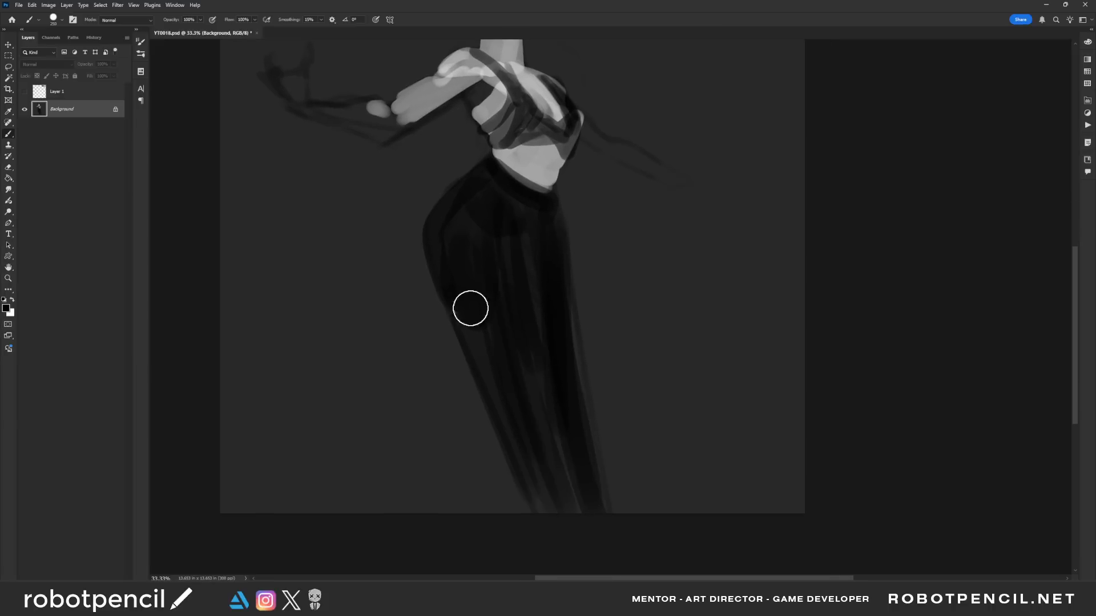
pyautogui.moveTo(470, 308); pyautogui.dragTo(522, 468)
# Blend the near shoulder with light greys sampled from the figure and flip the canvas horizontally.
pyautogui.moveTo(467, 86)
pyautogui.mouseDown()
pyautogui.moveTo(558, 304)
pyautogui.moveTo(598, 311)
pyautogui.mouseUp()
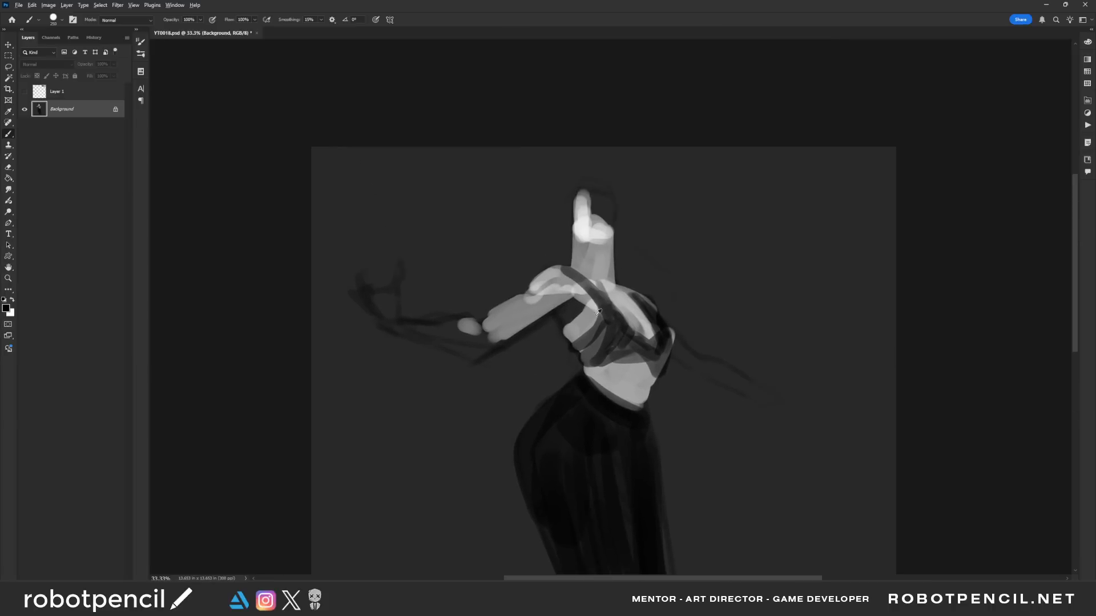
pyautogui.press('d')
pyautogui.keyDown('alt'); pyautogui.click(560, 276); pyautogui.keyUp('alt')
pyautogui.keyDown('alt'); pyautogui.click(543, 289); pyautogui.keyUp('alt')
pyautogui.moveTo(538, 282)
pyautogui.mouseDown()
pyautogui.moveTo(585, 293)
pyautogui.moveTo(564, 274)
pyautogui.moveTo(598, 306)
pyautogui.moveTo(632, 314)
pyautogui.moveTo(646, 243)
pyautogui.mouseUp()
pyautogui.press('F2')
# Rework the far shoulder and upper breast with sampled greys, giving the shoulder a rounded form, and flip the canvas.
pyautogui.keyDown('alt'); pyautogui.click(631, 254); pyautogui.keyUp('alt')
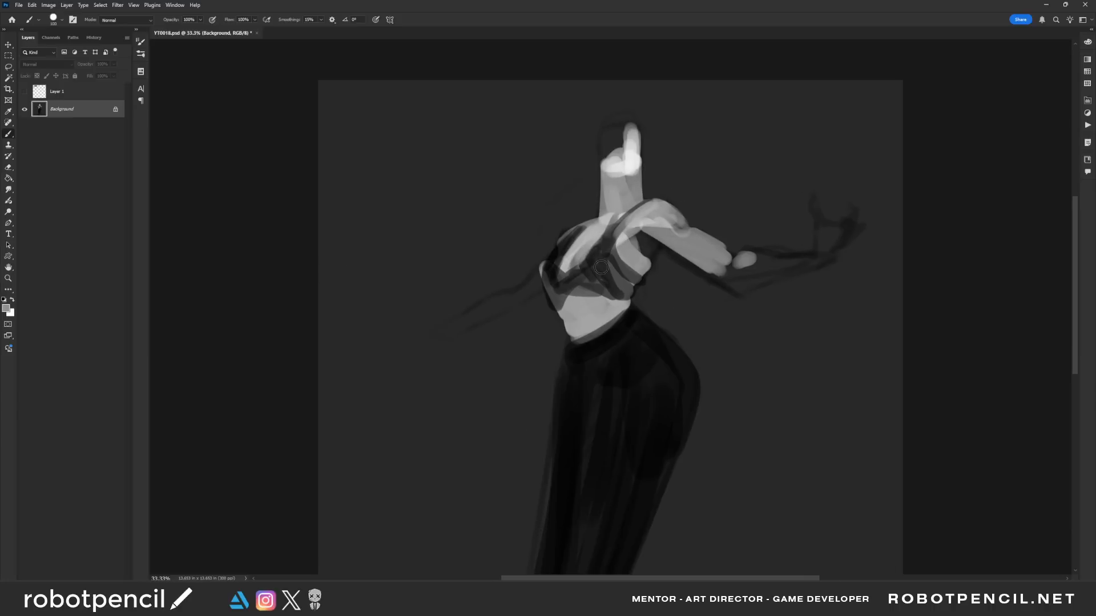
pyautogui.moveTo(597, 295)
pyautogui.mouseDown()
pyautogui.moveTo(566, 290)
pyautogui.moveTo(556, 302)
pyautogui.moveTo(550, 261)
pyautogui.moveTo(540, 274)
pyautogui.moveTo(556, 303)
pyautogui.moveTo(541, 275)
pyautogui.mouseUp()
pyautogui.keyDown('alt'); pyautogui.click(579, 223); pyautogui.keyUp('alt')
pyautogui.moveTo(577, 226); pyautogui.dragTo(568, 251)
pyautogui.hotkey('shift', 'h')
pyautogui.press('[')
pyautogui.press('[')
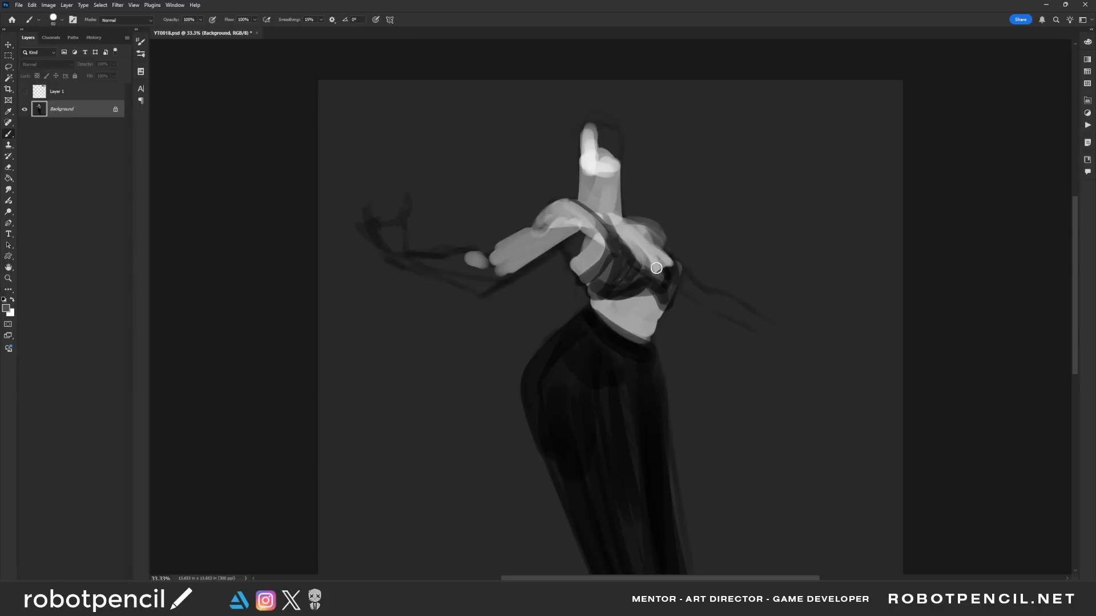
# Flip the canvas and clean up the diagonal chest strap between the light breast areas, undoing the stray strokes.
pyautogui.keyDown('alt'); pyautogui.click(668, 269); pyautogui.keyUp('alt')
pyautogui.press('x')
pyautogui.hotkey('ctrl', 'f')
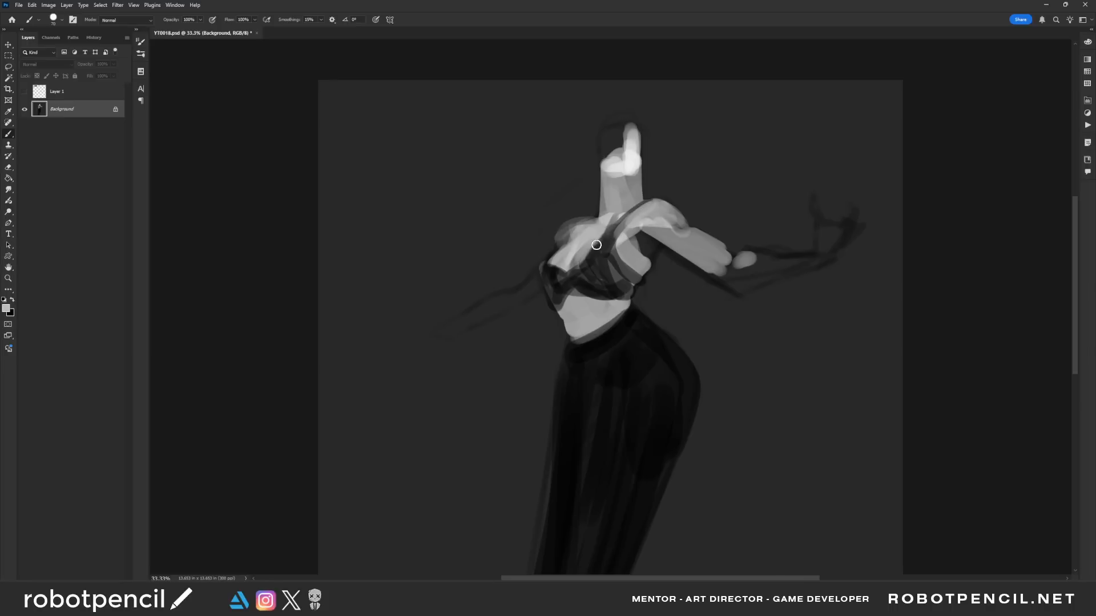
pyautogui.moveTo(620, 227); pyautogui.dragTo(638, 212)
pyautogui.moveTo(593, 256)
pyautogui.mouseDown()
pyautogui.moveTo(651, 200)
pyautogui.moveTo(594, 264)
pyautogui.mouseUp()
pyautogui.moveTo(637, 212)
pyautogui.mouseDown()
pyautogui.moveTo(584, 263)
pyautogui.moveTo(639, 193)
pyautogui.moveTo(592, 238)
pyautogui.mouseUp()
pyautogui.hotkey('ctrl', 'z')
pyautogui.hotkey('ctrl', 'z')
pyautogui.hotkey('ctrl', 'z')
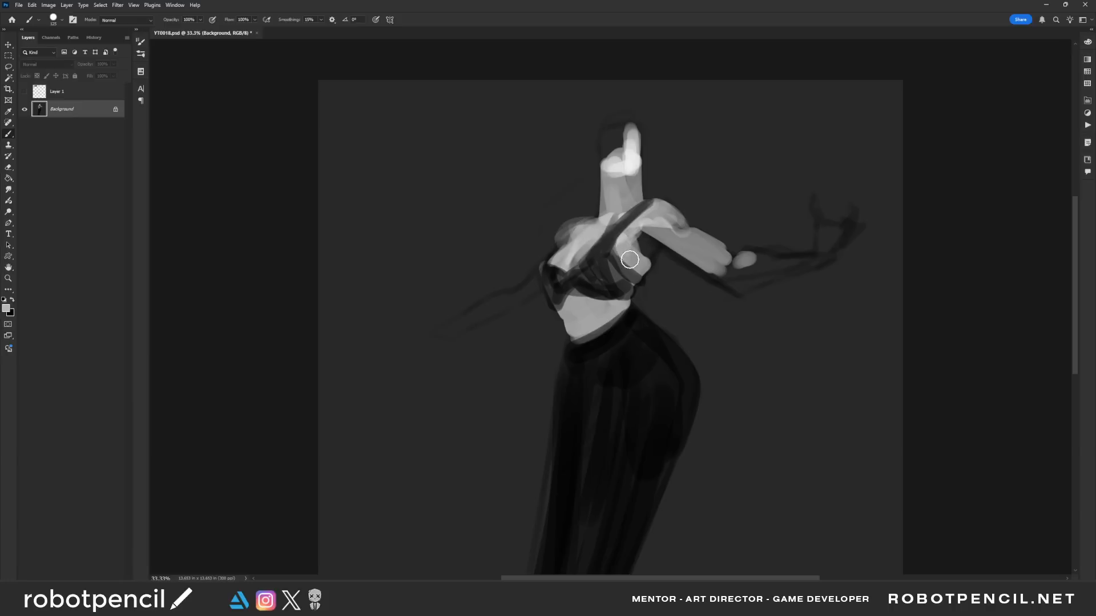
# Lighten the near upper arm with broad strokes of the sampled light grey and flip the canvas.
pyautogui.press(']')
pyautogui.press(']')
pyautogui.press(']')
pyautogui.press(']')
pyautogui.press(']')
pyautogui.moveTo(676, 235)
pyautogui.mouseDown()
pyautogui.moveTo(714, 249)
pyautogui.moveTo(721, 267)
pyautogui.mouseUp()
pyautogui.hotkey('ctrl', 'f')
pyautogui.press('[')
pyautogui.press('[')
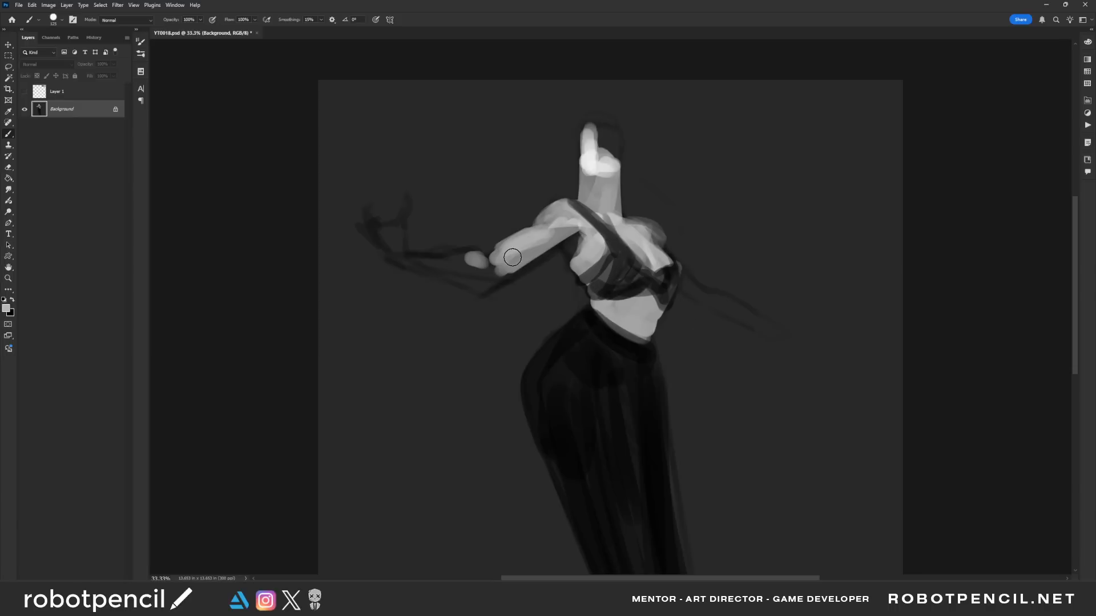
# Shape the near upper arm toward the elbow using a larger brush.
pyautogui.keyDown('alt'); pyautogui.click(499, 238); pyautogui.keyUp('alt')
pyautogui.press('d')
pyautogui.press(']')
pyautogui.press(']')
pyautogui.press(']')
pyautogui.moveTo(502, 265)
pyautogui.mouseDown()
pyautogui.moveTo(541, 247)
pyautogui.moveTo(493, 268)
pyautogui.moveTo(572, 235)
pyautogui.moveTo(501, 276)
pyautogui.moveTo(575, 233)
pyautogui.moveTo(517, 268)
pyautogui.mouseUp()
# Shade the underside of the near upper arm and the armpit with sampled mid-greys and a smaller brush.
pyautogui.keyDown('alt'); pyautogui.click(549, 245); pyautogui.keyUp('alt')
pyautogui.press('[')
pyautogui.press('[')
pyautogui.press('[')
pyautogui.moveTo(516, 268)
pyautogui.mouseDown()
pyautogui.moveTo(575, 233)
pyautogui.moveTo(559, 239)
pyautogui.moveTo(577, 270)
pyautogui.moveTo(561, 251)
pyautogui.moveTo(591, 251)
pyautogui.mouseUp()
pyautogui.keyDown('alt'); pyautogui.click(562, 252); pyautogui.keyUp('alt')
pyautogui.press('[')
pyautogui.press('[')
pyautogui.press('[')
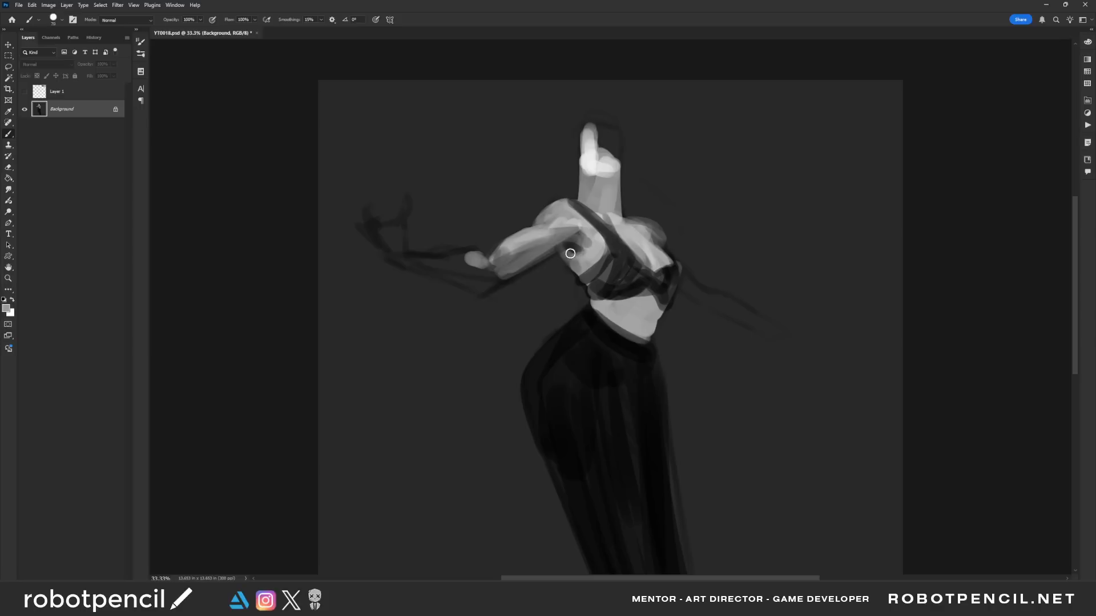
# Flip the canvas to check the pose and brighten the near shoulder with a light grey sampled from it.
pyautogui.hotkey('ctrl', 'shift', 'h')
pyautogui.moveTo(611, 207); pyautogui.dragTo(600, 223)
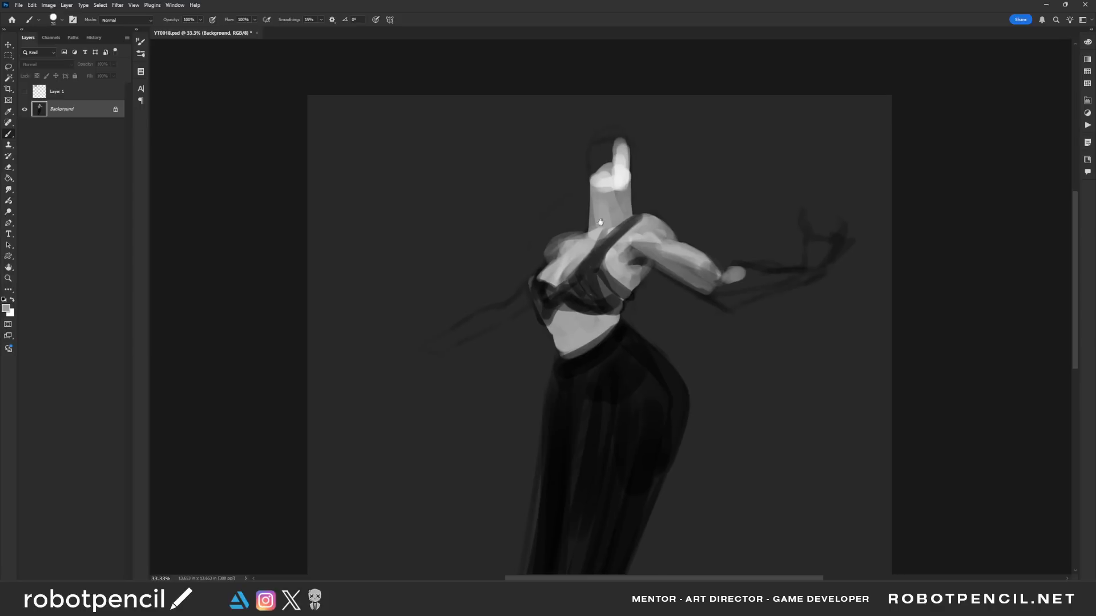
pyautogui.keyDown('alt'); pyautogui.click(651, 230); pyautogui.keyUp('alt')
pyautogui.moveTo(650, 231)
pyautogui.mouseDown()
pyautogui.moveTo(622, 237)
pyautogui.moveTo(630, 230)
pyautogui.mouseUp()
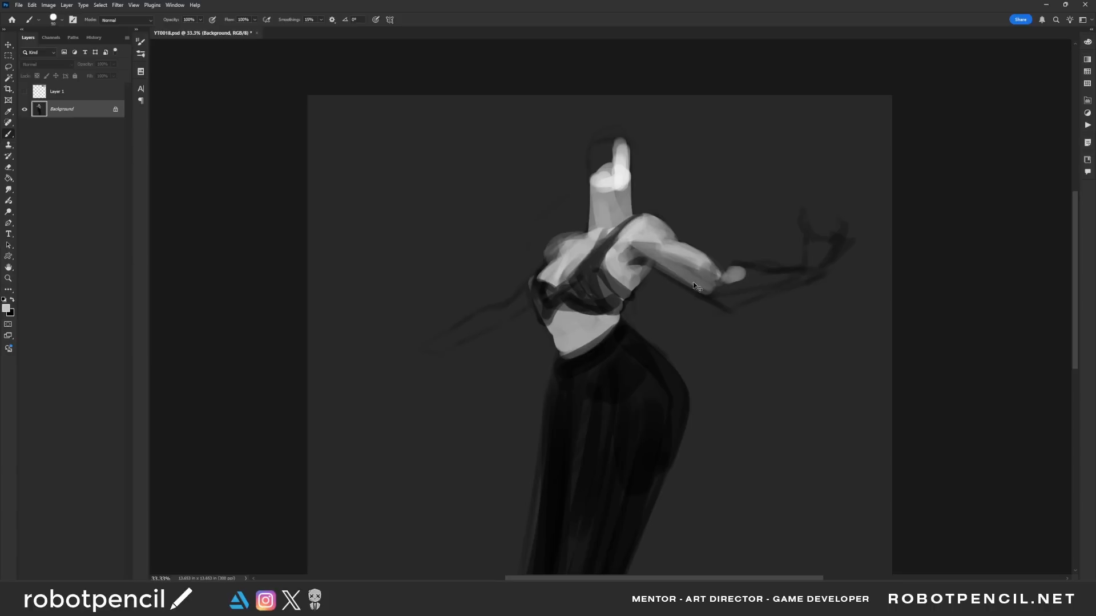
pyautogui.hotkey('ctrl', 'shift', 'h')
pyautogui.press('x')
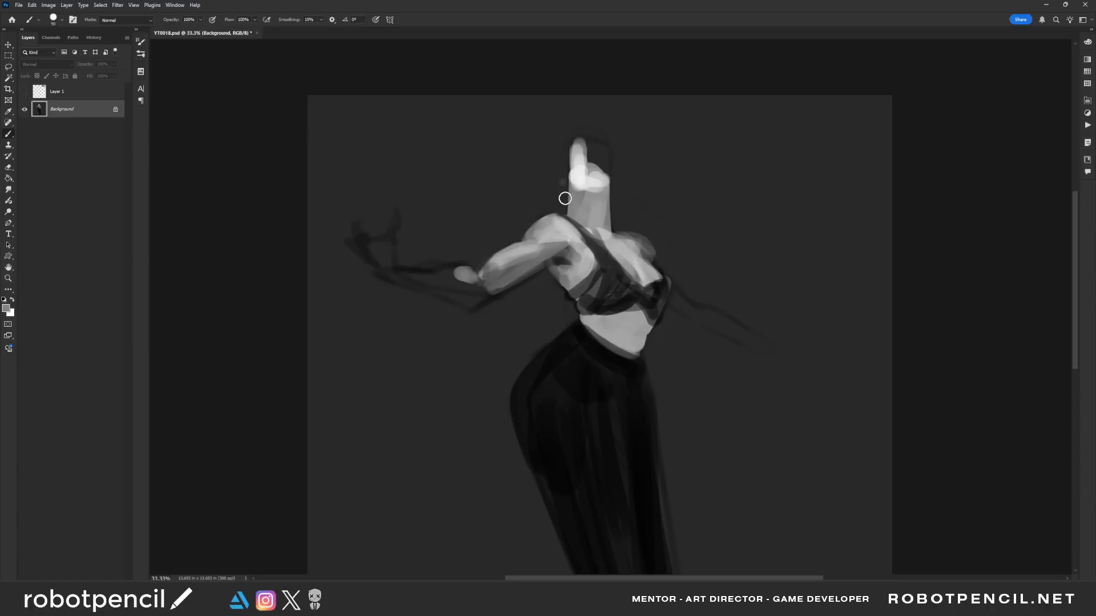
# Trim the outer edge of the neck and the shoulder top with the sampled background tone.
pyautogui.moveTo(564, 167); pyautogui.dragTo(573, 214)
pyautogui.hotkey('ctrl', 'z')
pyautogui.keyDown('alt'); pyautogui.click(564, 195); pyautogui.keyUp('alt')
pyautogui.moveTo(565, 210)
pyautogui.mouseDown()
pyautogui.moveTo(567, 187)
pyautogui.moveTo(567, 211)
pyautogui.mouseUp()
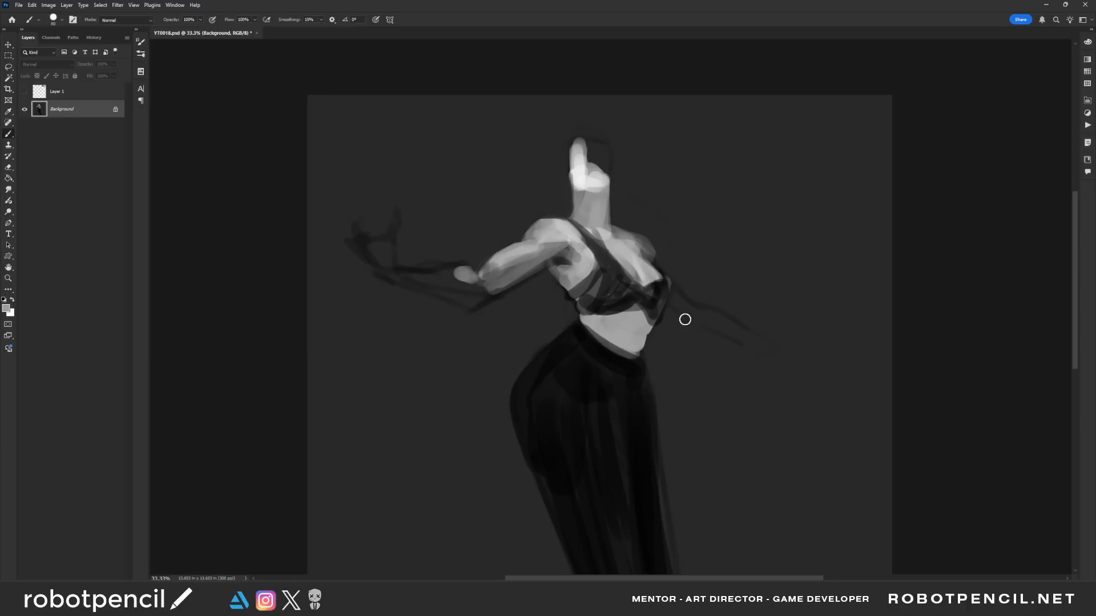
# Paint a black long glove over the near forearm and elbow, reaching up onto the upper arm.
pyautogui.press('d')
pyautogui.moveTo(446, 279)
pyautogui.mouseDown()
pyautogui.moveTo(398, 265)
pyautogui.moveTo(455, 278)
pyautogui.moveTo(431, 272)
pyautogui.moveTo(444, 289)
pyautogui.moveTo(389, 269)
pyautogui.moveTo(446, 286)
pyautogui.moveTo(447, 275)
pyautogui.moveTo(467, 309)
pyautogui.moveTo(448, 273)
pyautogui.moveTo(388, 274)
pyautogui.moveTo(383, 243)
pyautogui.moveTo(384, 266)
pyautogui.mouseUp()
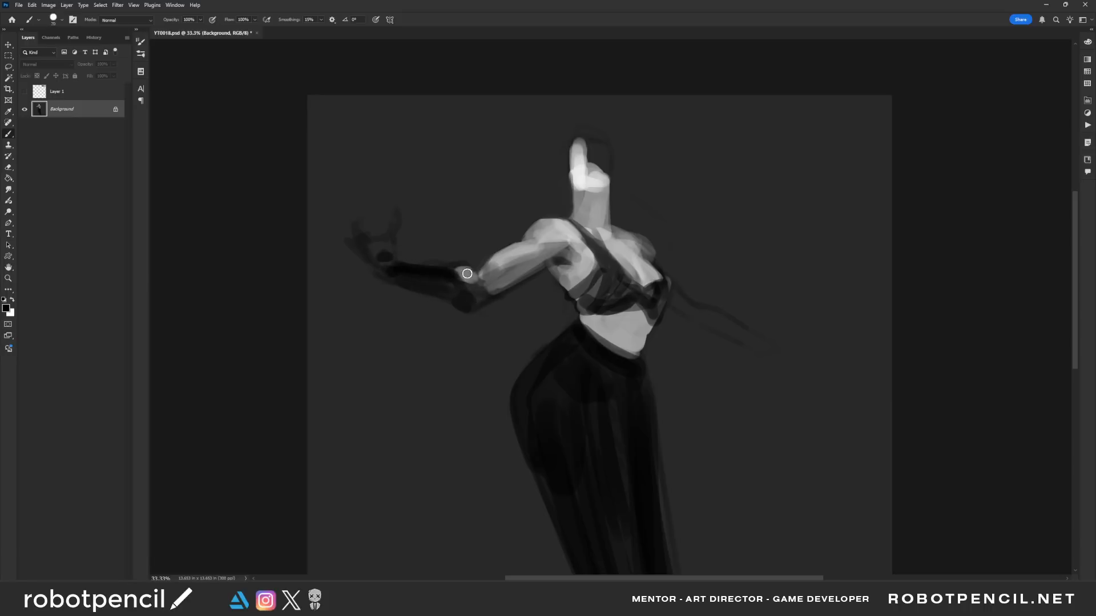
pyautogui.moveTo(467, 274)
pyautogui.mouseDown()
pyautogui.moveTo(477, 289)
pyautogui.moveTo(507, 251)
pyautogui.moveTo(496, 269)
pyautogui.mouseUp()
pyautogui.press(']')
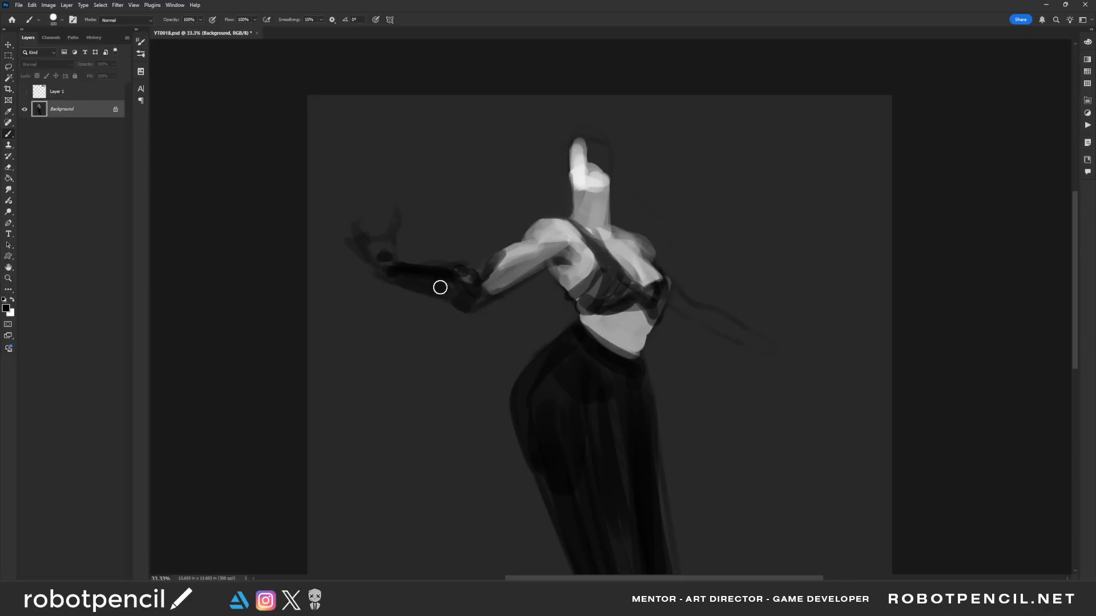
pyautogui.moveTo(477, 291)
pyautogui.mouseDown()
pyautogui.moveTo(512, 270)
pyautogui.moveTo(486, 294)
pyautogui.moveTo(529, 264)
pyautogui.moveTo(461, 306)
pyautogui.moveTo(493, 297)
pyautogui.moveTo(460, 287)
pyautogui.moveTo(444, 306)
pyautogui.moveTo(492, 313)
pyautogui.mouseUp()
# Trim the glove's outline with the sampled background tone and flip the canvas.
pyautogui.keyDown('alt'); pyautogui.click(446, 328); pyautogui.keyUp('alt')
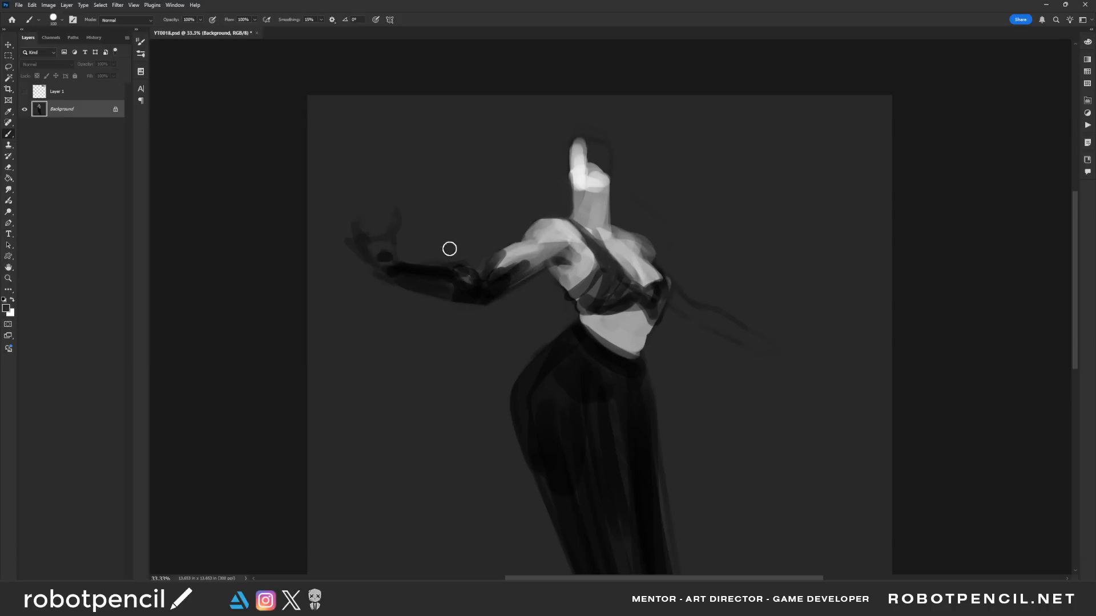
pyautogui.moveTo(409, 254); pyautogui.dragTo(480, 259)
pyautogui.hotkey('ctrl', 'f')
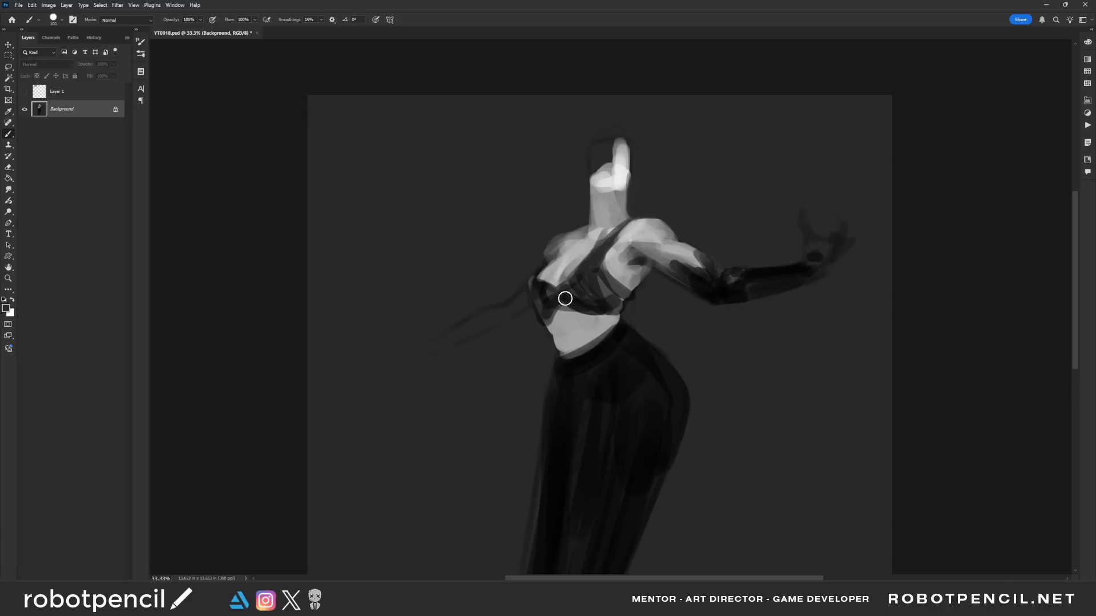
# Recut the waistline into a deep V below the light belly and widen the far hip with dark tones.
pyautogui.press(']')
pyautogui.moveTo(564, 356)
pyautogui.mouseDown()
pyautogui.moveTo(581, 378)
pyautogui.moveTo(606, 333)
pyautogui.moveTo(579, 347)
pyautogui.moveTo(582, 370)
pyautogui.moveTo(590, 339)
pyautogui.moveTo(583, 375)
pyautogui.moveTo(608, 348)
pyautogui.moveTo(592, 371)
pyautogui.mouseUp()
pyautogui.keyDown('alt'); pyautogui.click(621, 352); pyautogui.keyUp('alt')
pyautogui.moveTo(595, 414); pyautogui.dragTo(551, 362)
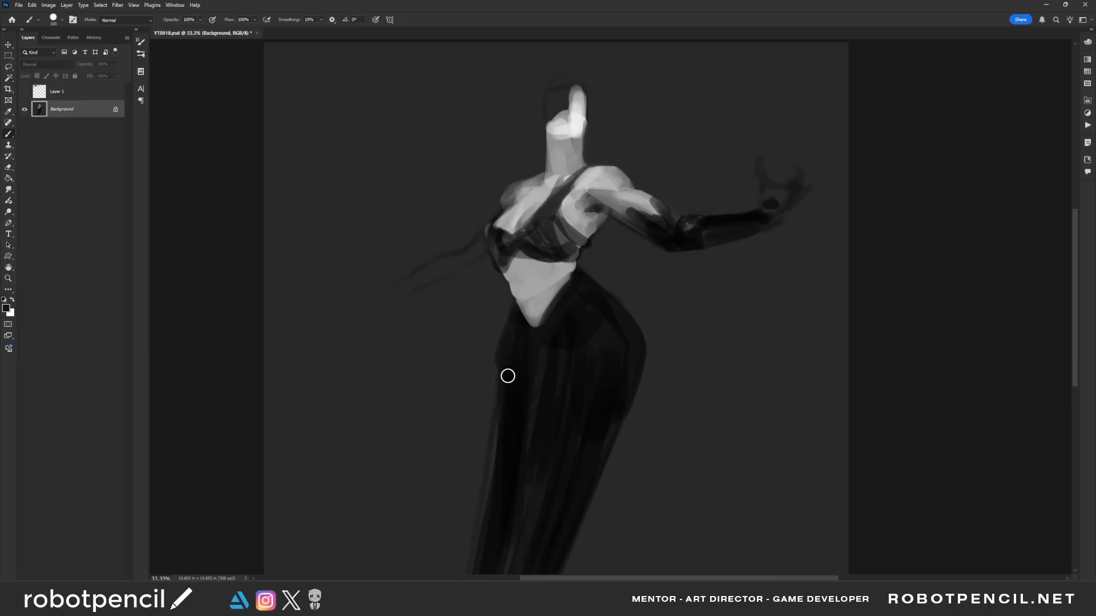
pyautogui.moveTo(523, 459); pyautogui.dragTo(506, 427)
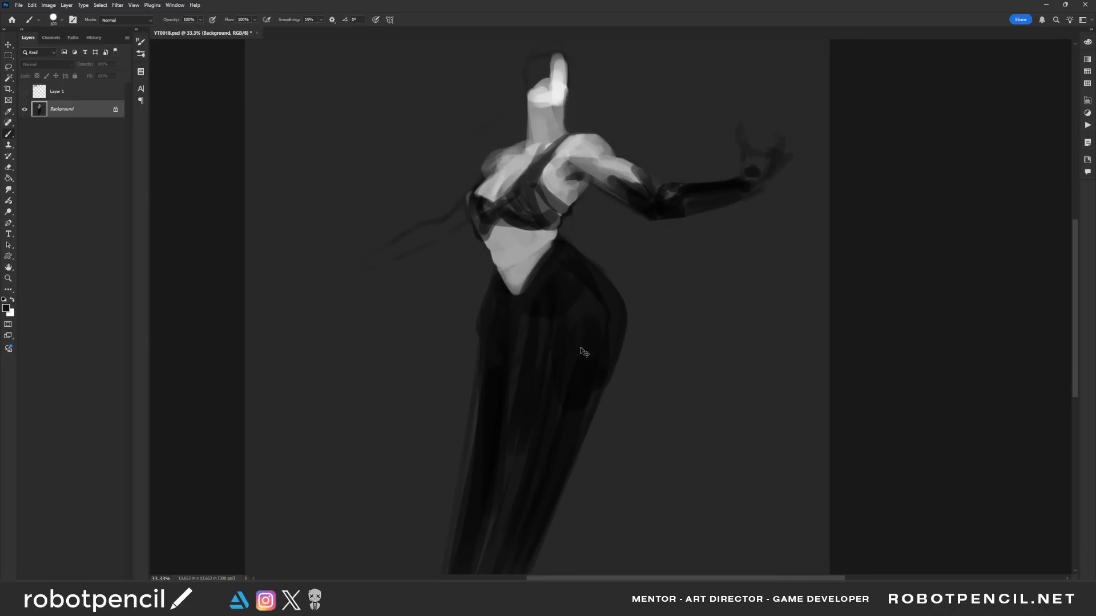
# Flip the canvas and shade the belly with sampled greys using a larger brush.
pyautogui.hotkey('ctrl', 'f')
pyautogui.moveTo(596, 314); pyautogui.dragTo(575, 376)
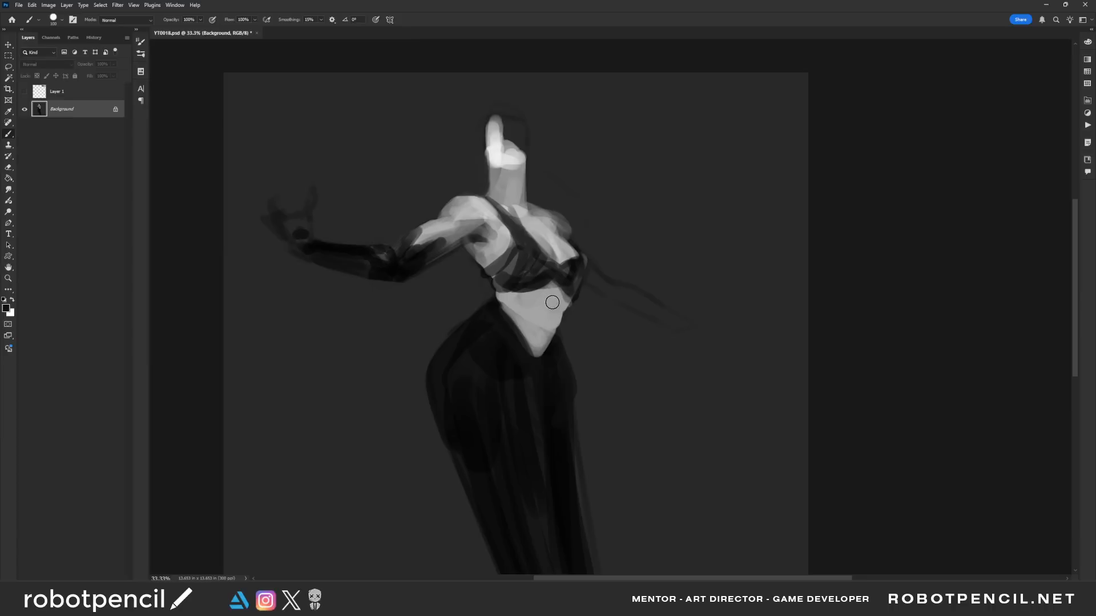
pyautogui.press(']')
pyautogui.press(']')
pyautogui.press(']')
pyautogui.keyDown('alt'); pyautogui.click(542, 319); pyautogui.keyUp('alt')
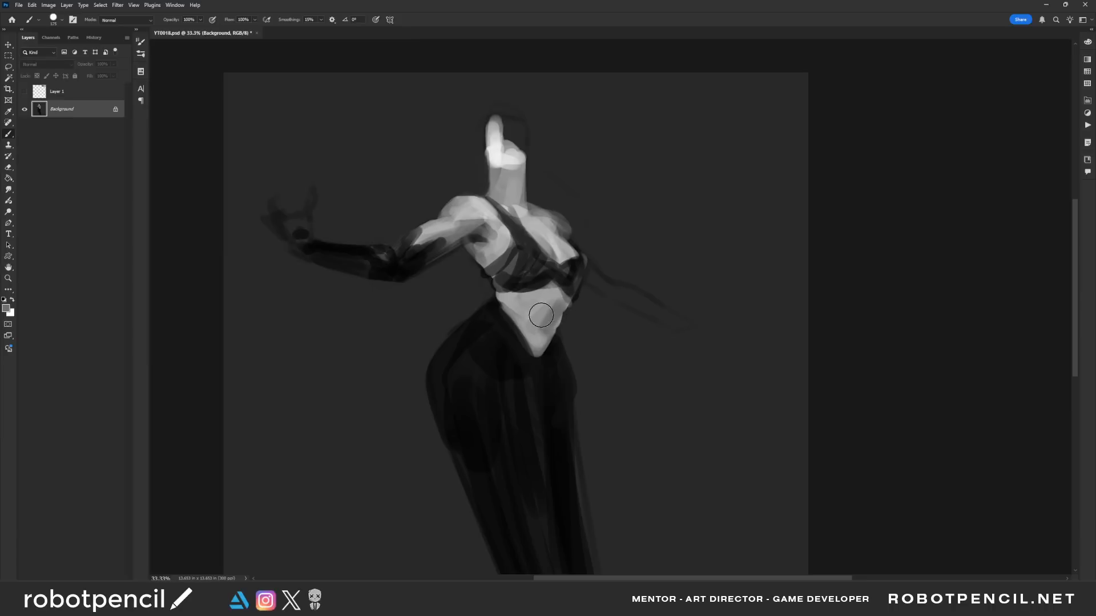
pyautogui.moveTo(541, 315)
pyautogui.mouseDown()
pyautogui.moveTo(540, 332)
pyautogui.moveTo(518, 315)
pyautogui.mouseUp()
pyautogui.keyDown('alt'); pyautogui.click(547, 309); pyautogui.keyUp('alt')
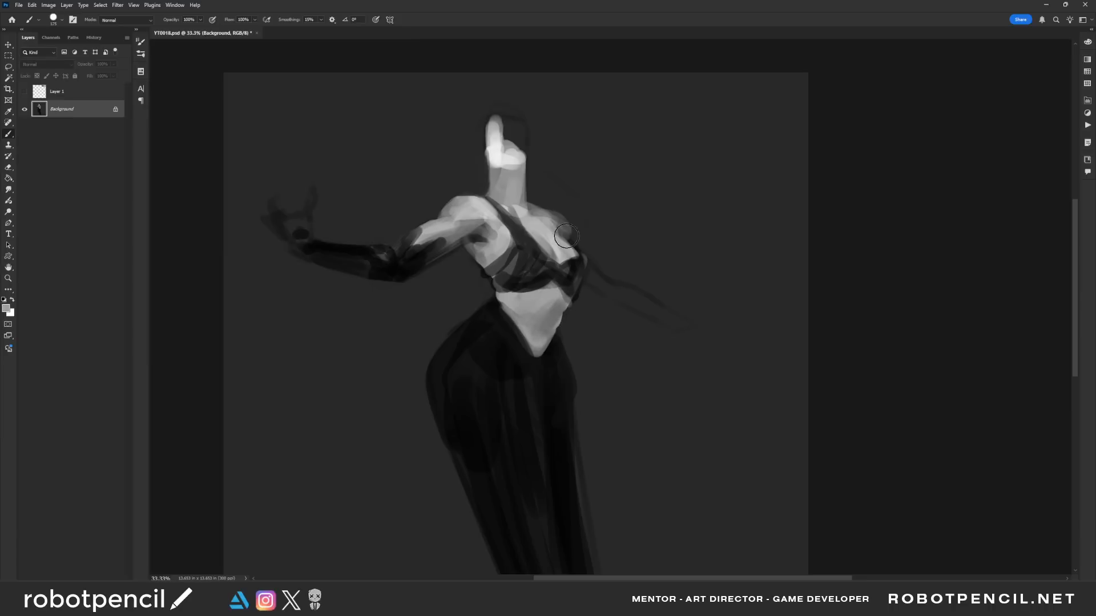
# Blend the shading of the far shoulder and near armpit with sampled greys and flip the canvas.
pyautogui.moveTo(567, 236); pyautogui.dragTo(569, 239)
pyautogui.moveTo(477, 250); pyautogui.dragTo(482, 261)
pyautogui.keyDown('alt'); pyautogui.click(495, 269); pyautogui.keyUp('alt')
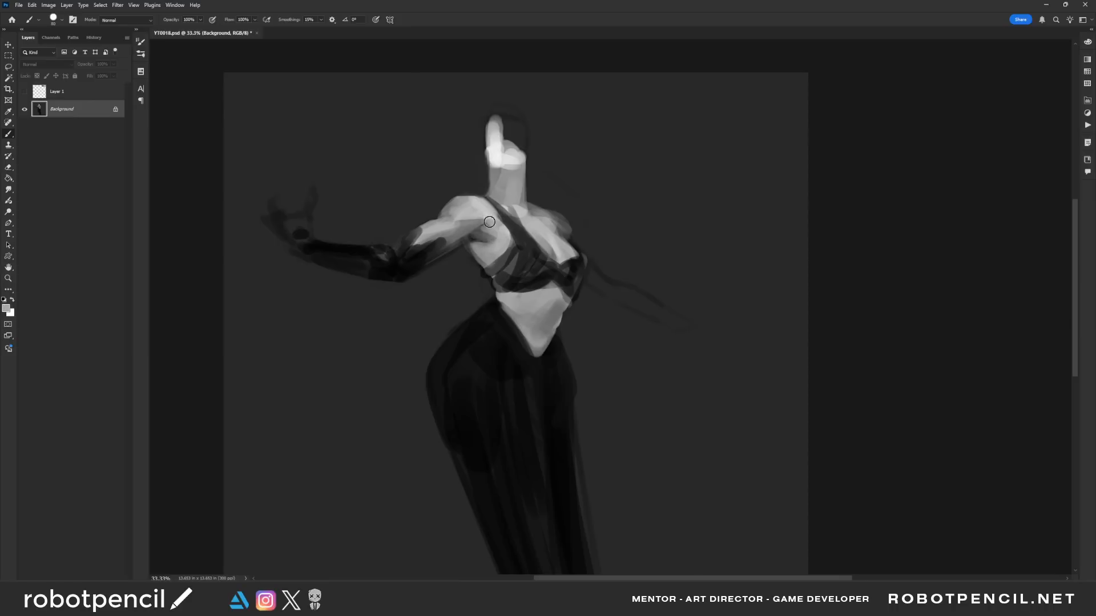
pyautogui.hotkey('ctrl', 'f')
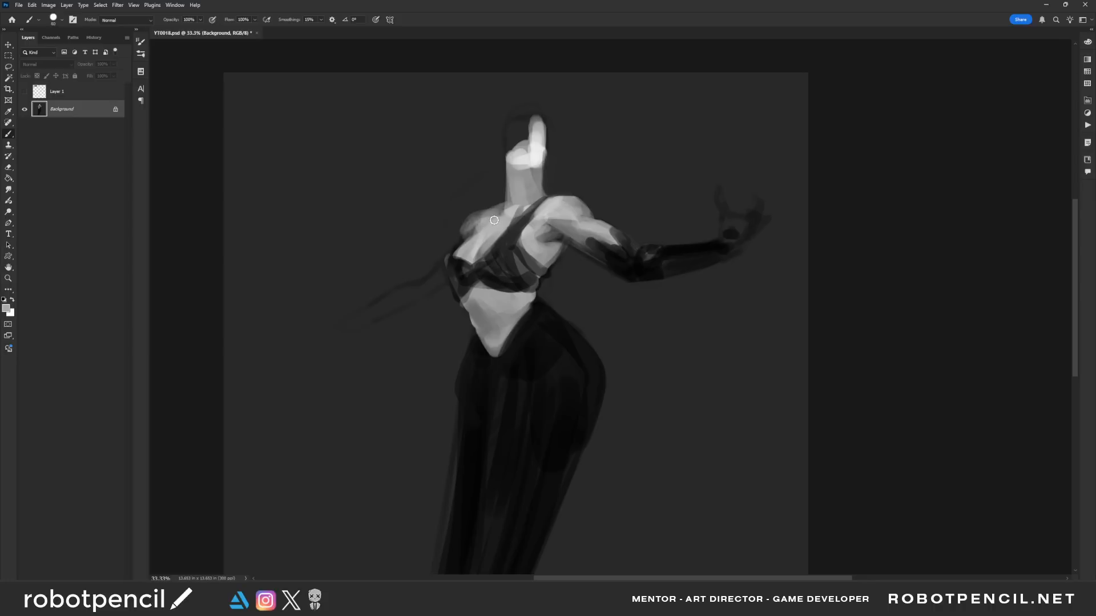
# Soften the edges of the top above the belly with the Smudge tool, flip the canvas and return to the Brush.
pyautogui.press('r')
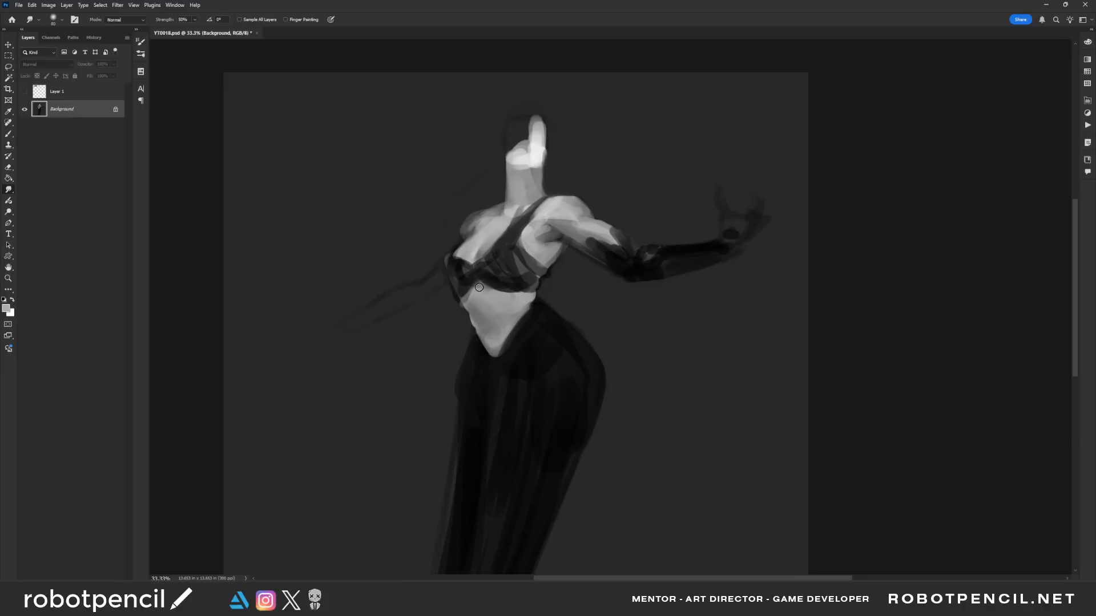
pyautogui.hotkey('ctrl', 'f')
pyautogui.press('b')
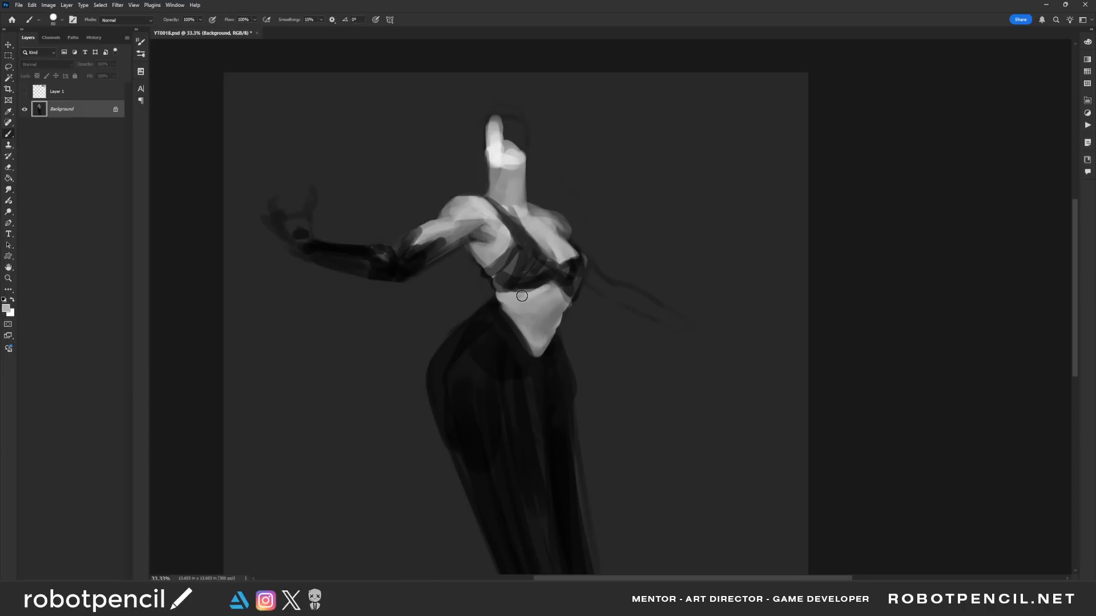
pyautogui.moveTo(542, 276); pyautogui.dragTo(580, 207)
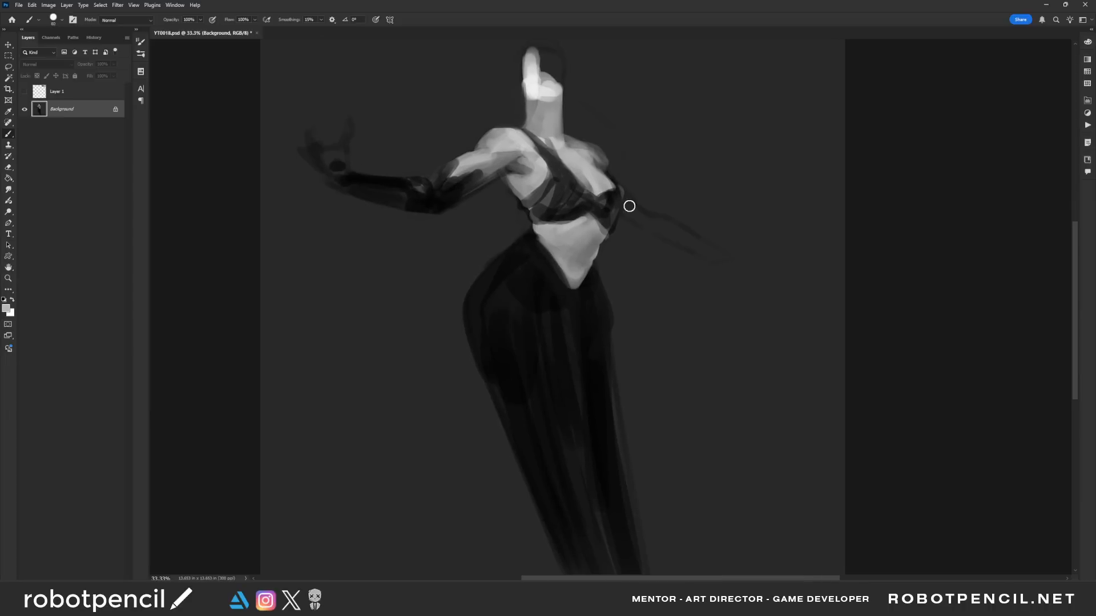
# Flip the canvas, block in the far arm with a sampled dark tone and darken the top's cup and lower band.
pyautogui.hotkey('ctrl', 'f')
pyautogui.keyDown('alt'); pyautogui.click(487, 210); pyautogui.keyUp('alt')
pyautogui.press(']')
pyautogui.press(']')
pyautogui.moveTo(433, 229)
pyautogui.mouseDown()
pyautogui.moveTo(405, 248)
pyautogui.moveTo(478, 211)
pyautogui.moveTo(492, 186)
pyautogui.moveTo(482, 197)
pyautogui.moveTo(482, 188)
pyautogui.moveTo(495, 223)
pyautogui.moveTo(553, 206)
pyautogui.moveTo(506, 213)
pyautogui.moveTo(501, 239)
pyautogui.moveTo(542, 218)
pyautogui.moveTo(562, 228)
pyautogui.mouseUp()
pyautogui.press('[')
pyautogui.press('[')
pyautogui.moveTo(576, 163); pyautogui.dragTo(562, 226)
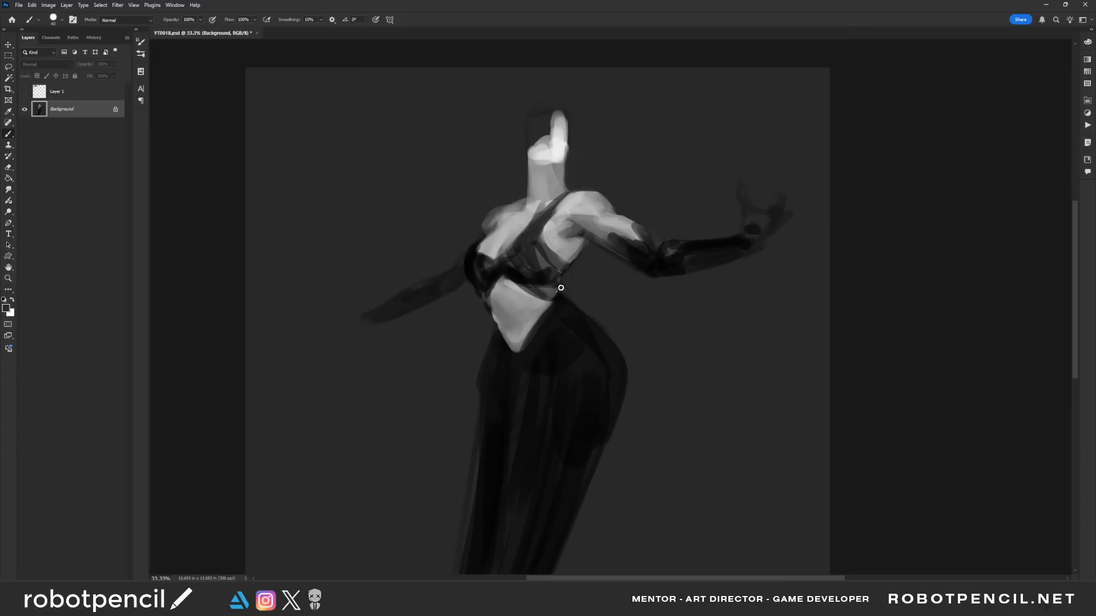
# Recut the near hip's outer contour from the waist into a more angular curve.
pyautogui.press(']')
pyautogui.press(']')
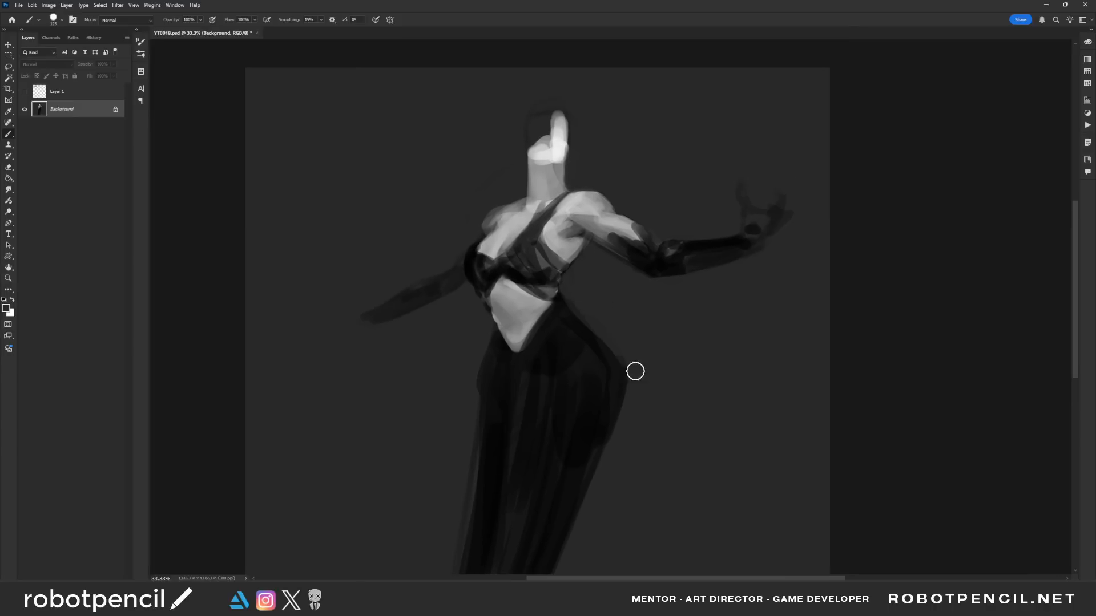
pyautogui.press('[')
# Touch up the near upper arm above the glove with a sampled grey on the flipped canvas, undoing the last stroke.
pyautogui.keyDown('alt'); pyautogui.click(608, 228); pyautogui.keyUp('alt')
pyautogui.press('[')
pyautogui.press('[')
pyautogui.press('[')
pyautogui.press('h')
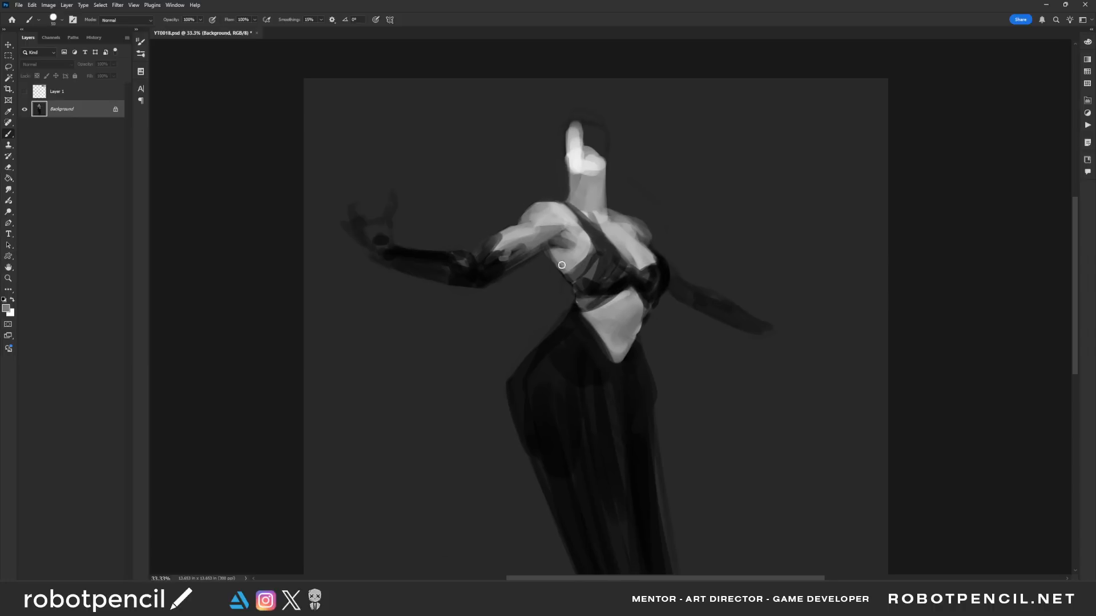
pyautogui.moveTo(492, 243); pyautogui.dragTo(460, 260)
pyautogui.hotkey('ctrl', 'z')
# Deepen the glove with black along the forearm and refine the shadow under the near upper arm.
pyautogui.keyDown('alt'); pyautogui.click(472, 263); pyautogui.keyUp('alt')
pyautogui.moveTo(408, 273)
pyautogui.mouseDown()
pyautogui.moveTo(469, 292)
pyautogui.moveTo(533, 265)
pyautogui.moveTo(485, 283)
pyautogui.moveTo(574, 224)
pyautogui.moveTo(538, 252)
pyautogui.moveTo(563, 242)
pyautogui.mouseUp()
pyautogui.press(']')
pyautogui.press(']')
pyautogui.press(']')
pyautogui.press(']')
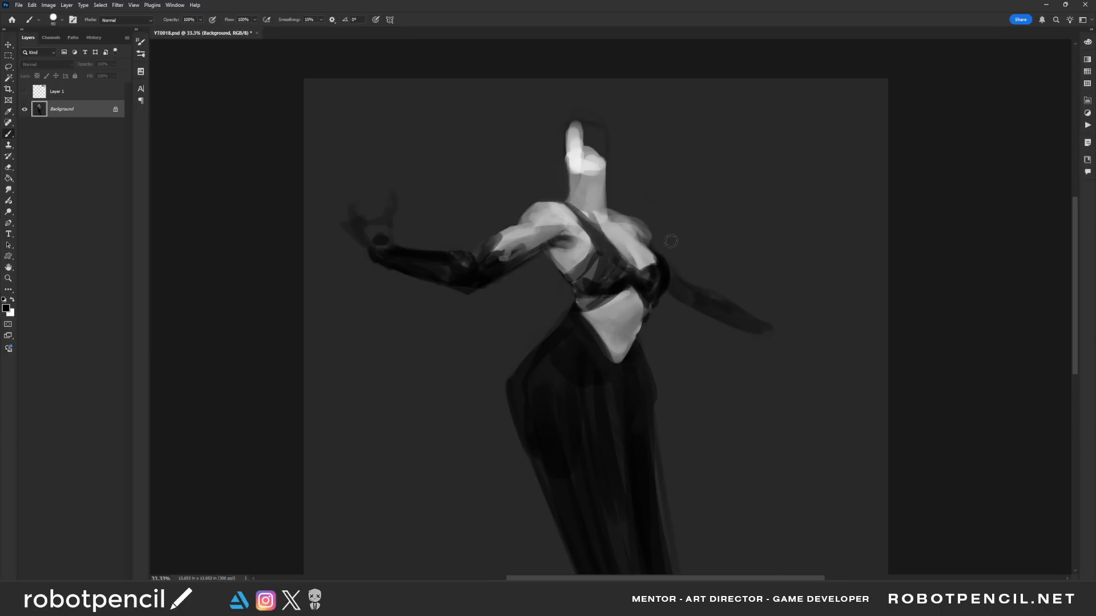
# Blend the near shoulder into the upper arm with light greys sampled from the shoulder.
pyautogui.keyDown('alt'); pyautogui.click(564, 221); pyautogui.keyUp('alt')
pyautogui.keyDown('alt'); pyautogui.click(552, 225); pyautogui.keyUp('alt')
pyautogui.moveTo(542, 222); pyautogui.dragTo(570, 229)
pyautogui.keyDown('alt'); pyautogui.click(555, 217); pyautogui.keyUp('alt')
pyautogui.moveTo(547, 229); pyautogui.dragTo(499, 250)
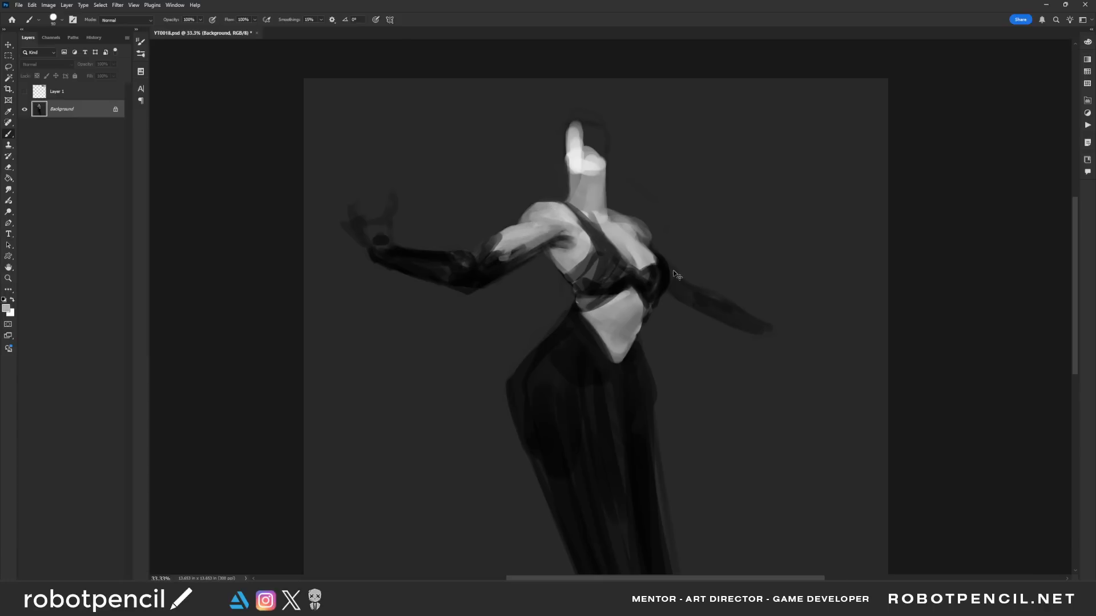
pyautogui.hotkey('ctrl', 'f')
pyautogui.keyDown('alt'); pyautogui.click(616, 231); pyautogui.keyUp('alt')
pyautogui.press('[')
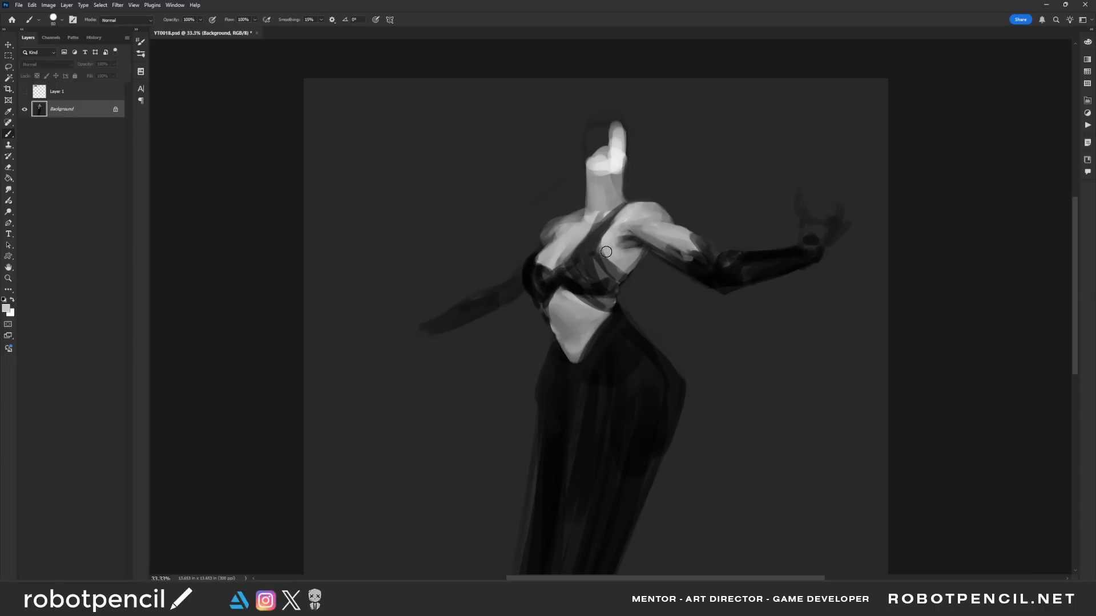
pyautogui.moveTo(630, 248); pyautogui.dragTo(620, 247)
pyautogui.hotkey('ctrl', 'z')
# Paint black hair over the head, sweeping it across the face to leave a light face shape.
pyautogui.press('d')
pyautogui.moveTo(615, 123)
pyautogui.mouseDown()
pyautogui.moveTo(588, 177)
pyautogui.moveTo(585, 131)
pyautogui.moveTo(614, 124)
pyautogui.moveTo(594, 157)
pyautogui.moveTo(589, 229)
pyautogui.moveTo(598, 173)
pyautogui.moveTo(605, 186)
pyautogui.moveTo(590, 176)
pyautogui.moveTo(586, 209)
pyautogui.moveTo(618, 129)
pyautogui.mouseUp()
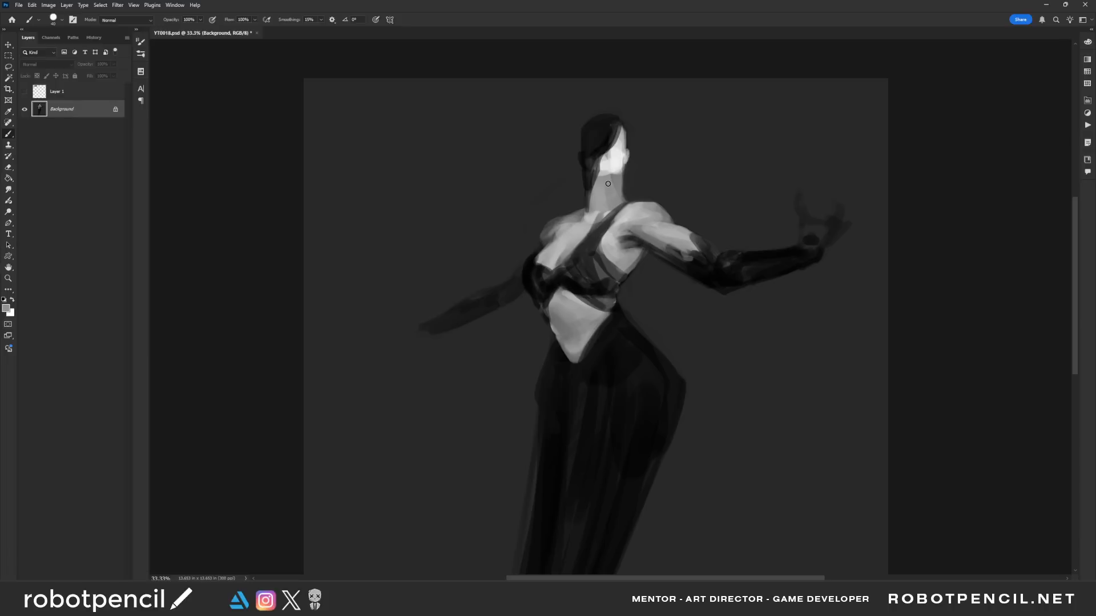
# Shade the neck below the jaw with greys sampled from the neck and flip the canvas.
pyautogui.moveTo(597, 183)
pyautogui.mouseDown()
pyautogui.moveTo(622, 166)
pyautogui.moveTo(594, 196)
pyautogui.moveTo(594, 216)
pyautogui.moveTo(589, 193)
pyautogui.moveTo(599, 213)
pyautogui.moveTo(623, 174)
pyautogui.moveTo(588, 227)
pyautogui.moveTo(608, 202)
pyautogui.mouseUp()
pyautogui.keyDown('alt'); pyautogui.click(602, 171); pyautogui.keyUp('alt')
pyautogui.keyDown('alt'); pyautogui.click(612, 182); pyautogui.keyUp('alt')
pyautogui.keyDown('alt'); pyautogui.click(598, 189); pyautogui.keyUp('alt')
pyautogui.keyDown('alt'); pyautogui.click(618, 196); pyautogui.keyUp('alt')
pyautogui.press('h')
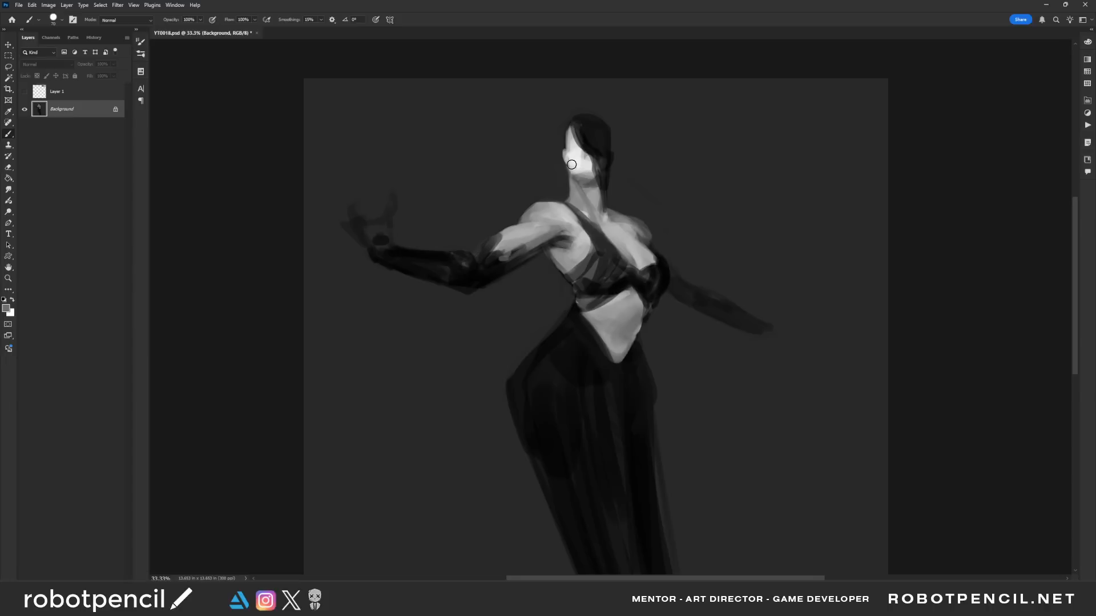
# Refine the light face shape and extend the black hair lock down beside the neck using a tone sampled from the hair.
pyautogui.moveTo(572, 165); pyautogui.dragTo(573, 174)
pyautogui.moveTo(569, 137)
pyautogui.mouseDown()
pyautogui.moveTo(582, 172)
pyautogui.moveTo(575, 114)
pyautogui.moveTo(592, 122)
pyautogui.moveTo(575, 133)
pyautogui.mouseUp()
pyautogui.keyDown('alt'); pyautogui.click(580, 140); pyautogui.keyUp('alt')
pyautogui.moveTo(598, 159); pyautogui.dragTo(602, 202)
pyautogui.press(']')
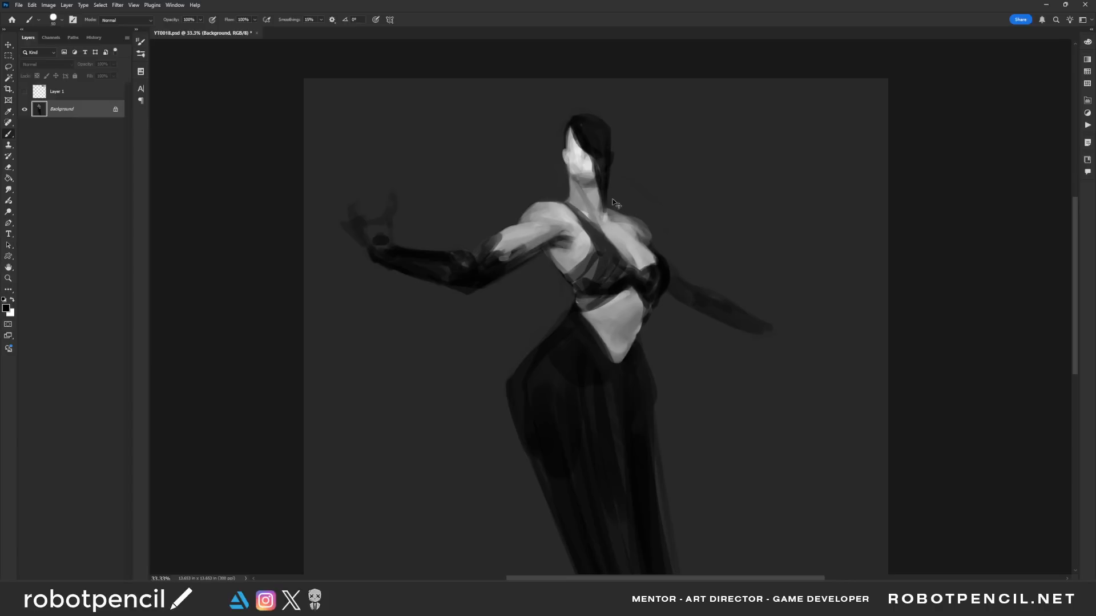
pyautogui.press('[')
pyautogui.press('[')
pyautogui.press('[')
pyautogui.press('[')
pyautogui.press('[')
pyautogui.press(']')
pyautogui.press(']')
pyautogui.press(']')
pyautogui.press(']')
pyautogui.press(']')
pyautogui.press(']')
pyautogui.moveTo(605, 210); pyautogui.dragTo(624, 237)
pyautogui.hotkey('ctrl', 'f')
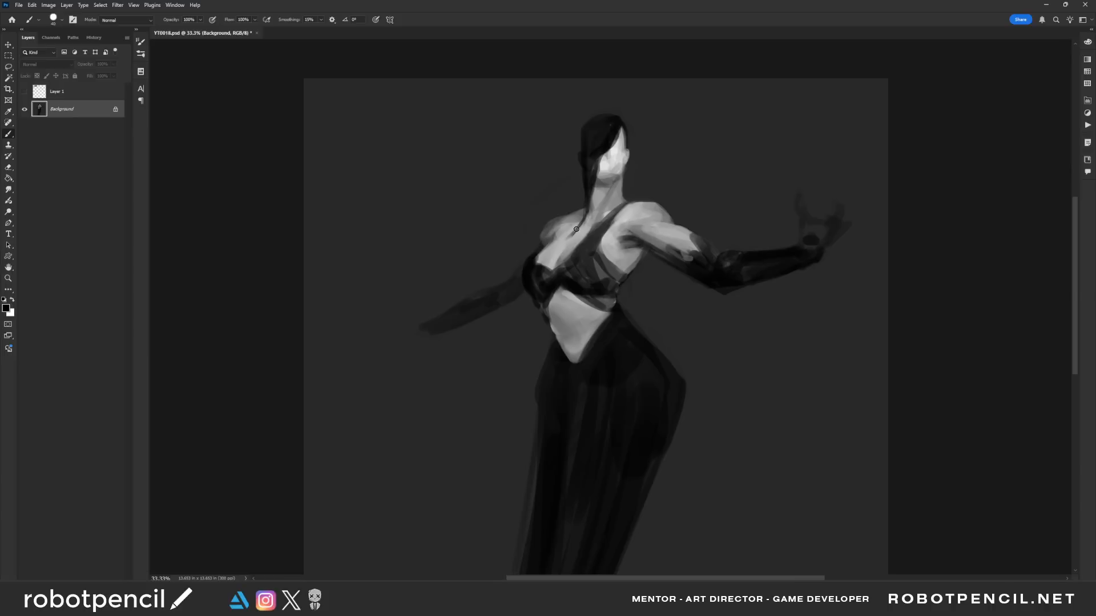
pyautogui.hotkey('ctrl', 'z')
pyautogui.hotkey('ctrl', 'z')
pyautogui.hotkey('ctrl', 'z')
# Paint a thick black triangular hair loop projecting behind the head and returning to the base of the neck.
pyautogui.hotkey('ctrl', 'f')
pyautogui.rightClick(612, 152)
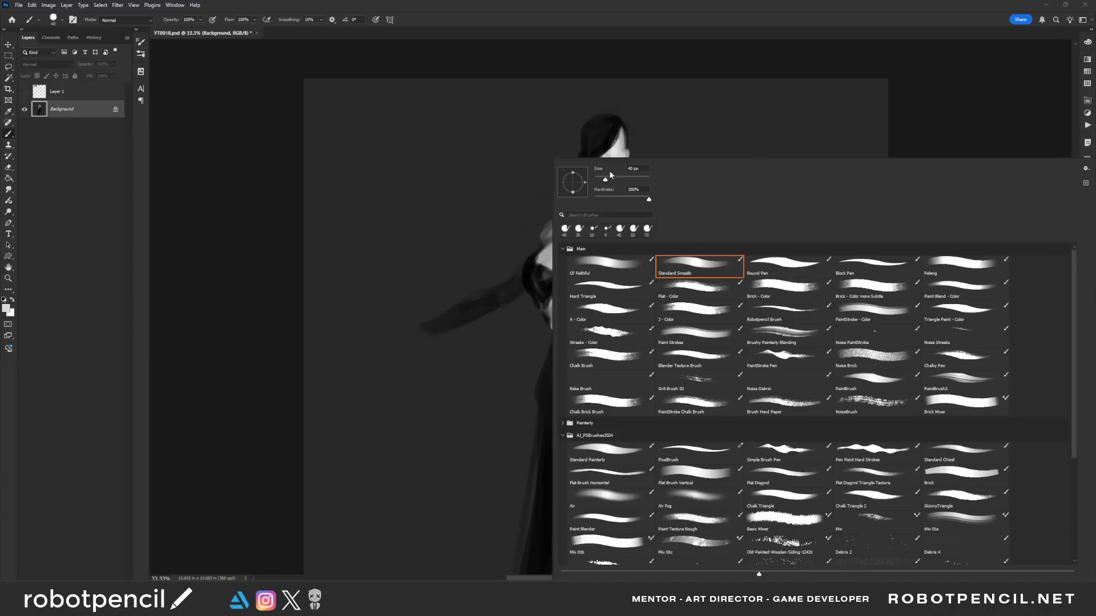
pyautogui.press('Escape')
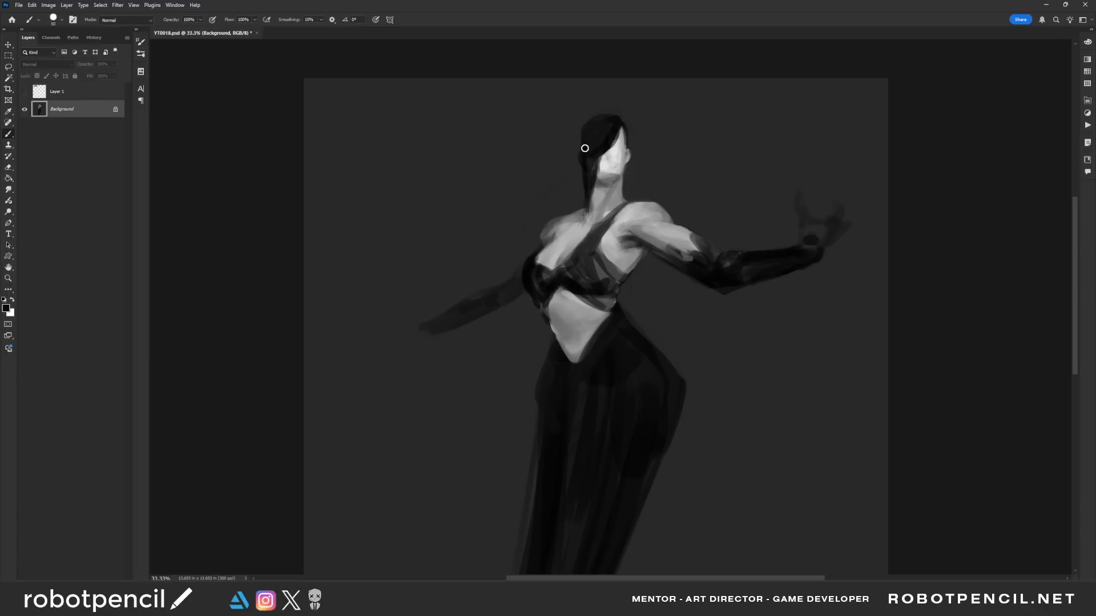
pyautogui.moveTo(604, 118)
pyautogui.mouseDown()
pyautogui.moveTo(537, 124)
pyautogui.moveTo(538, 142)
pyautogui.moveTo(581, 184)
pyautogui.mouseUp()
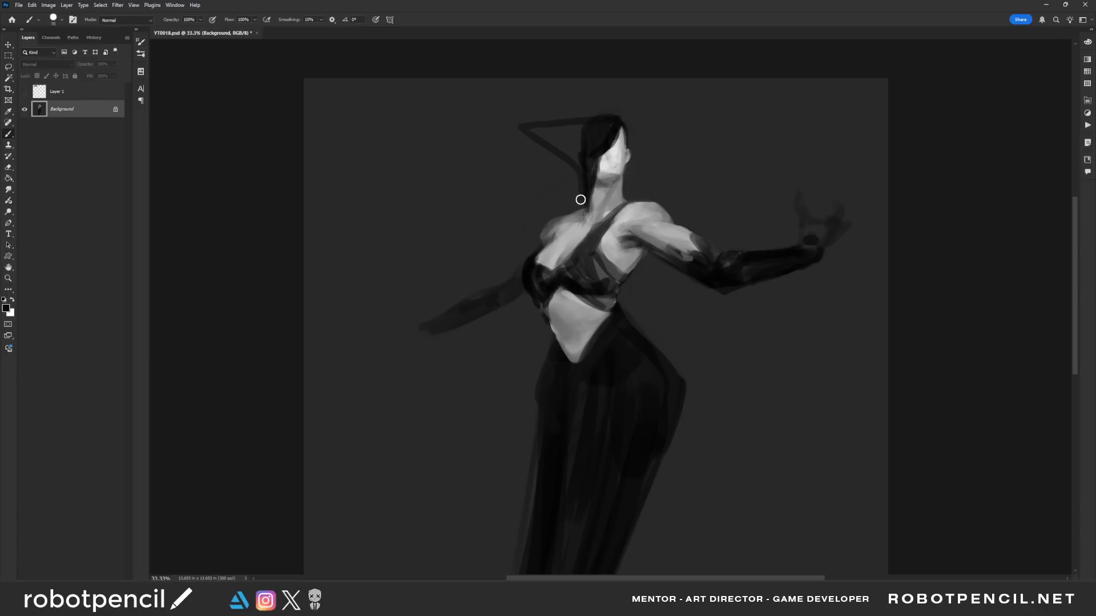
pyautogui.hotkey('ctrl', 'z')
pyautogui.moveTo(605, 117)
pyautogui.mouseDown()
pyautogui.moveTo(501, 131)
pyautogui.moveTo(533, 169)
pyautogui.moveTo(582, 200)
pyautogui.mouseUp()
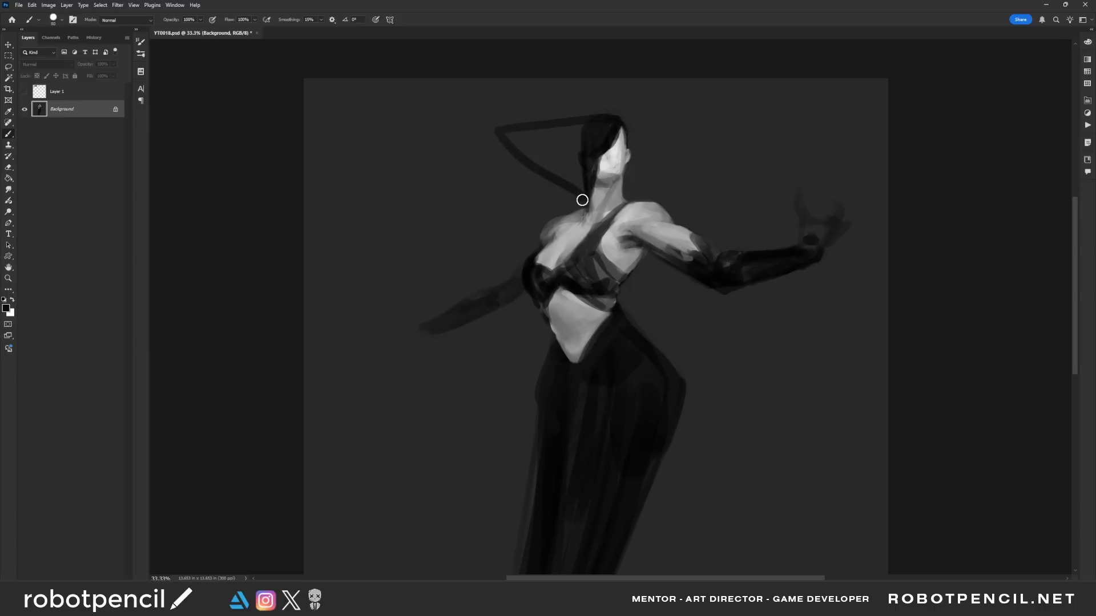
pyautogui.moveTo(512, 144)
pyautogui.mouseDown()
pyautogui.moveTo(590, 203)
pyautogui.moveTo(535, 147)
pyautogui.moveTo(583, 124)
pyautogui.moveTo(509, 134)
pyautogui.moveTo(605, 131)
pyautogui.moveTo(511, 138)
pyautogui.moveTo(546, 191)
pyautogui.moveTo(509, 143)
pyautogui.moveTo(570, 199)
pyautogui.moveTo(496, 133)
pyautogui.moveTo(576, 207)
pyautogui.mouseUp()
pyautogui.press(']')
pyautogui.moveTo(480, 116); pyautogui.dragTo(569, 206)
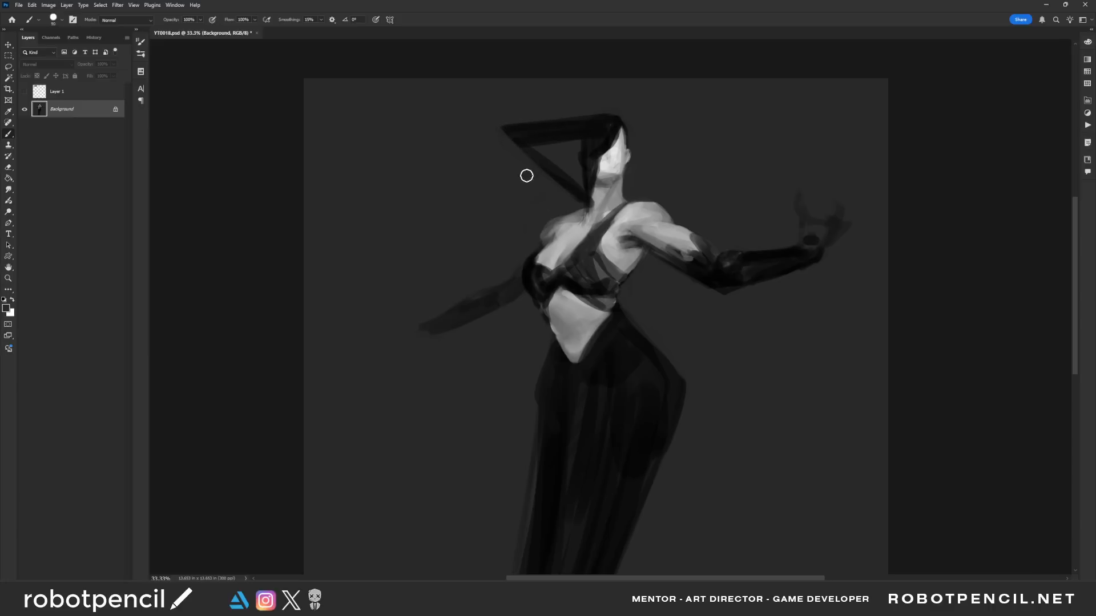
# Flip the canvas and paint a black triangular outline projecting from the back of the waist to the hip.
pyautogui.hotkey('ctrl', 'shift', 'h')
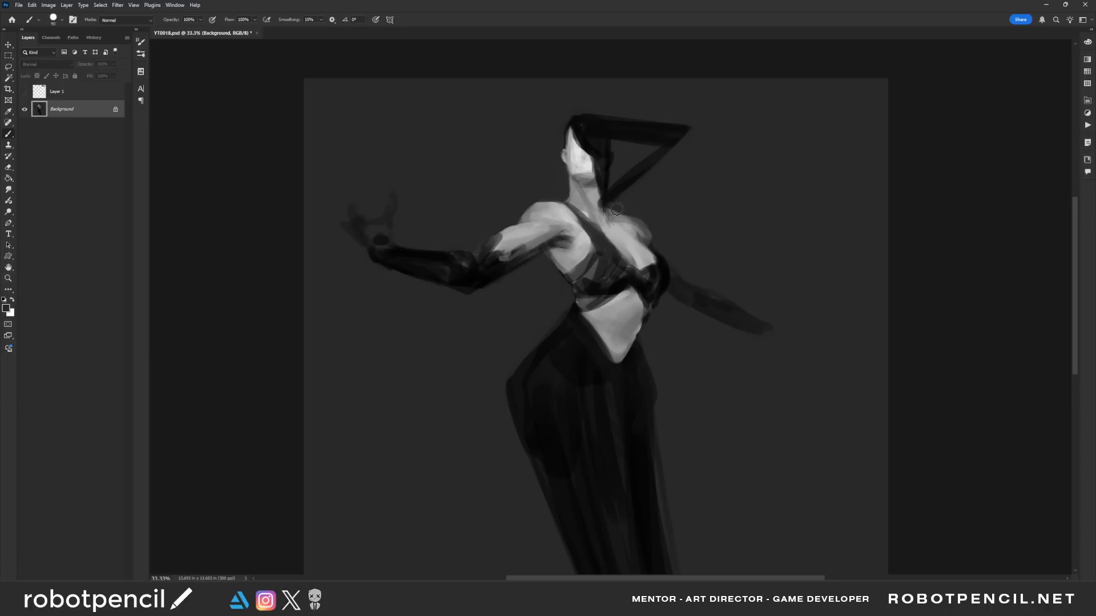
pyautogui.keyDown('alt'); pyautogui.click(572, 291); pyautogui.keyUp('alt')
pyautogui.press('[')
pyautogui.press('[')
pyautogui.moveTo(565, 324)
pyautogui.mouseDown()
pyautogui.moveTo(514, 381)
pyautogui.moveTo(522, 393)
pyautogui.moveTo(495, 335)
pyautogui.moveTo(508, 361)
pyautogui.moveTo(560, 331)
pyautogui.moveTo(567, 347)
pyautogui.moveTo(575, 331)
pyautogui.mouseUp()
pyautogui.press(']')
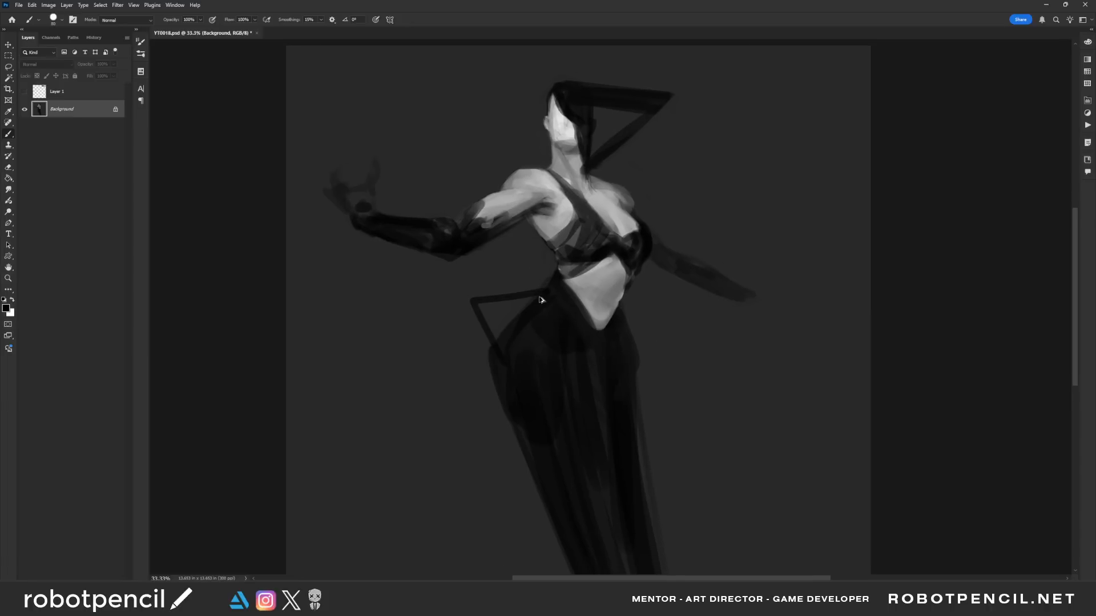
pyautogui.hotkey('ctrl', 'z')
pyautogui.moveTo(553, 291)
pyautogui.mouseDown()
pyautogui.moveTo(478, 291)
pyautogui.moveTo(504, 368)
pyautogui.mouseUp()
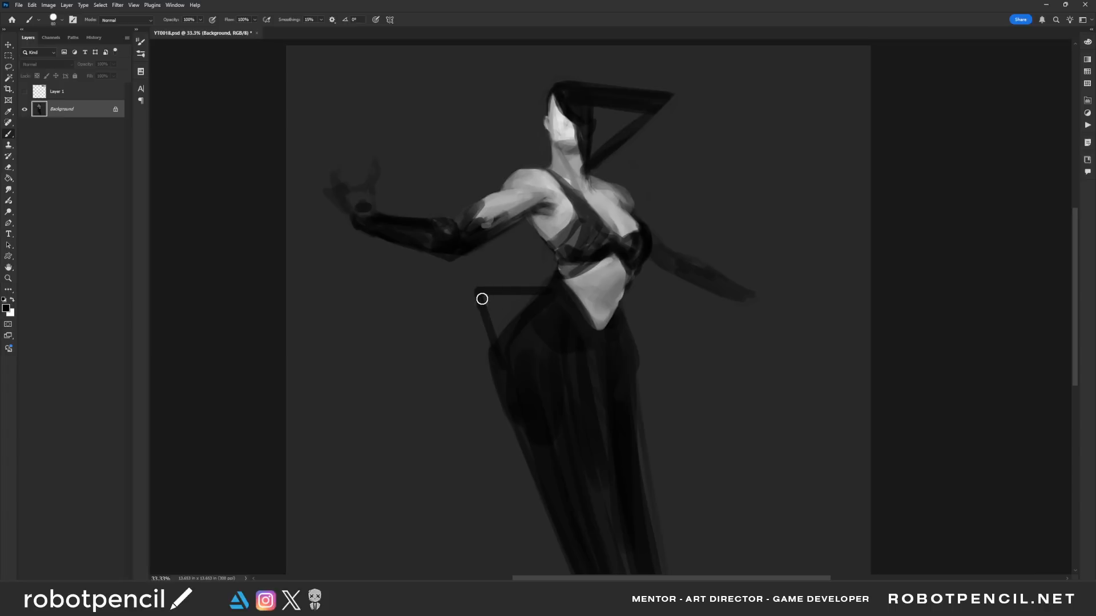
pyautogui.moveTo(482, 299)
pyautogui.mouseDown()
pyautogui.moveTo(515, 364)
pyautogui.moveTo(493, 301)
pyautogui.moveTo(559, 302)
pyautogui.moveTo(482, 296)
pyautogui.mouseUp()
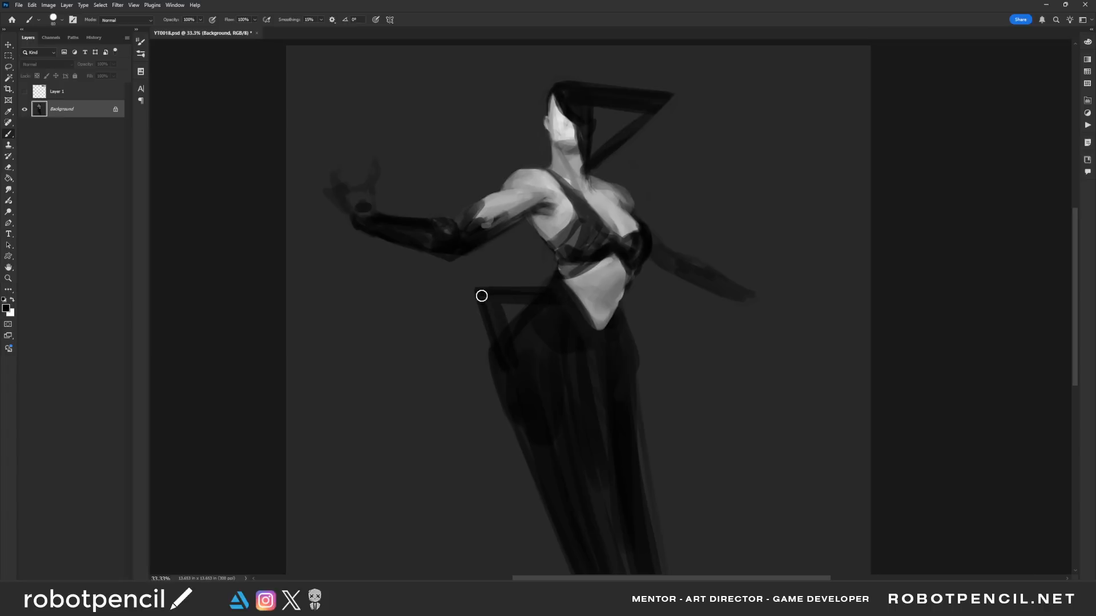
# Fill the skirt with more solid black from the hip to the hem using a much larger brush.
pyautogui.moveTo(564, 369); pyautogui.dragTo(543, 342)
pyautogui.moveTo(546, 450); pyautogui.dragTo(484, 305)
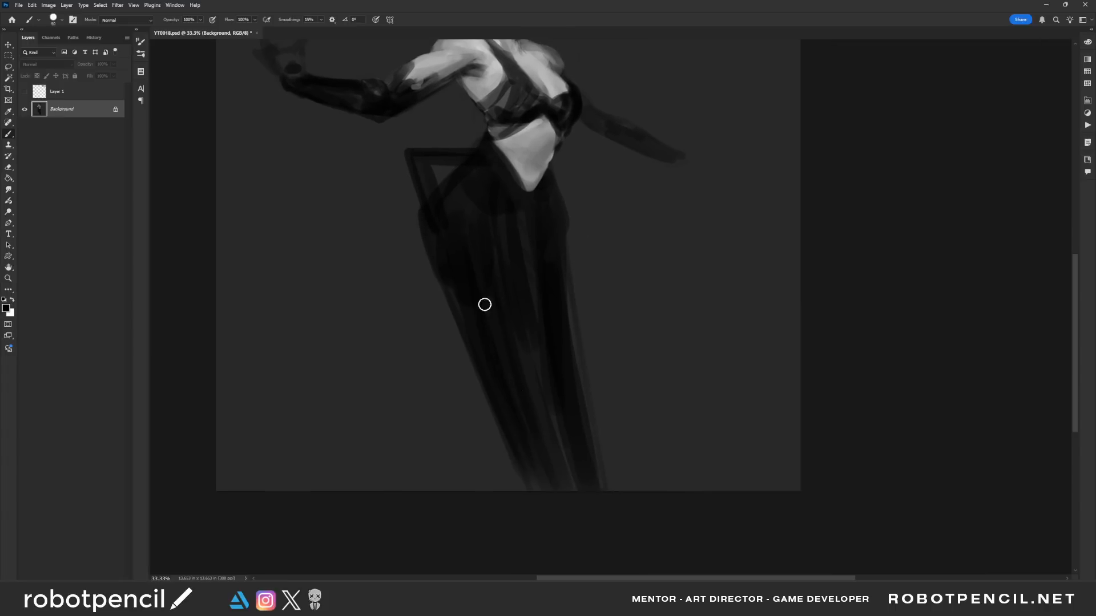
pyautogui.moveTo(433, 214); pyautogui.dragTo(481, 384)
pyautogui.press(']')
pyautogui.press(']')
pyautogui.press(']')
pyautogui.press(']')
pyautogui.press(']')
pyautogui.press(']')
pyautogui.press(']')
pyautogui.press(']')
pyautogui.moveTo(554, 493); pyautogui.dragTo(520, 283)
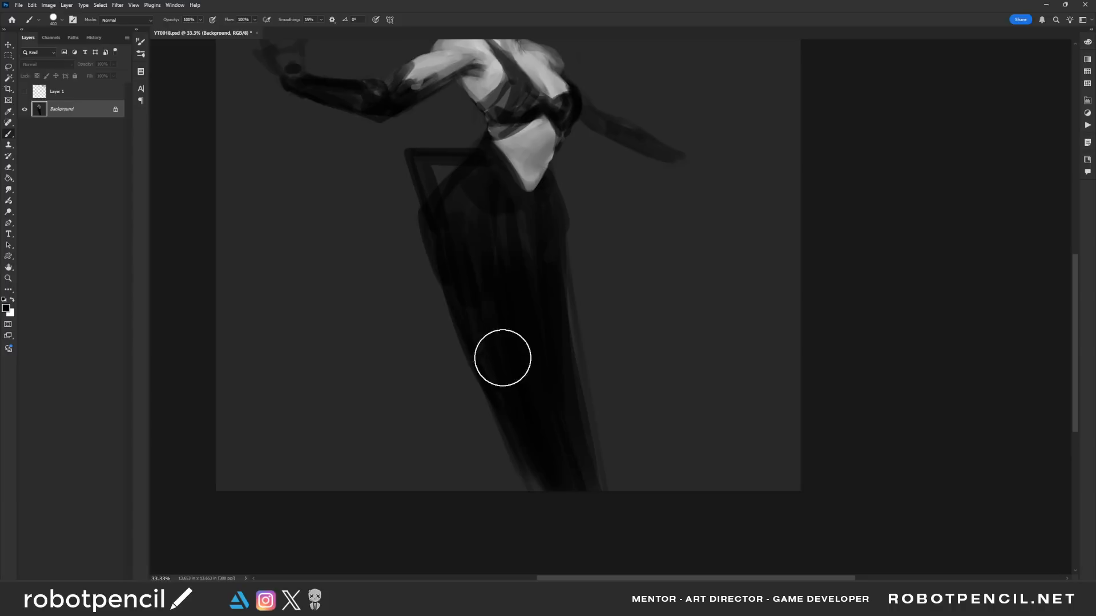
pyautogui.press('[')
pyautogui.moveTo(550, 371); pyautogui.dragTo(555, 416)
pyautogui.moveTo(544, 340); pyautogui.dragTo(575, 433)
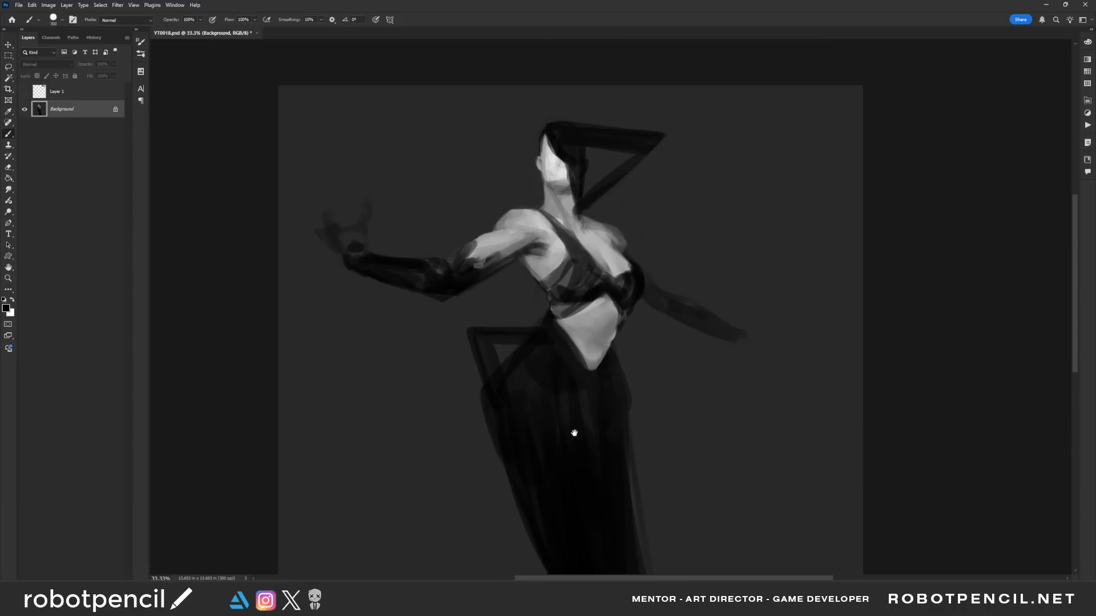
pyautogui.moveTo(585, 350)
pyautogui.mouseDown()
pyautogui.moveTo(593, 302)
pyautogui.moveTo(611, 352)
pyautogui.moveTo(597, 404)
pyautogui.mouseUp()
# Smooth and darken the near side of the bodice with an enlarged brush.
pyautogui.press('r')
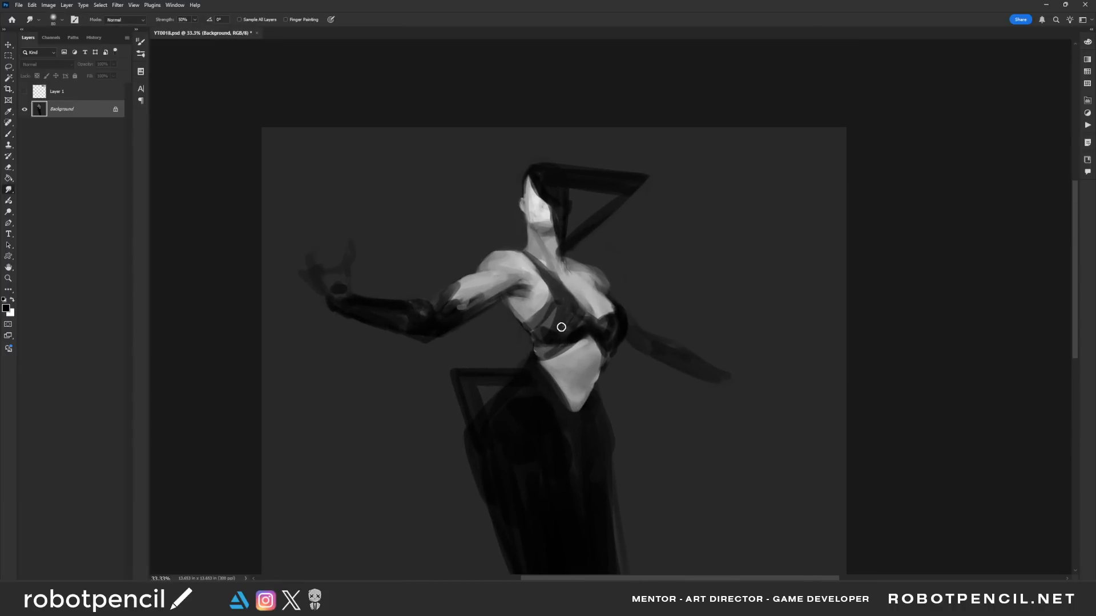
pyautogui.press(']')
pyautogui.press(']')
pyautogui.press(']')
pyautogui.press(']')
pyautogui.press('b')
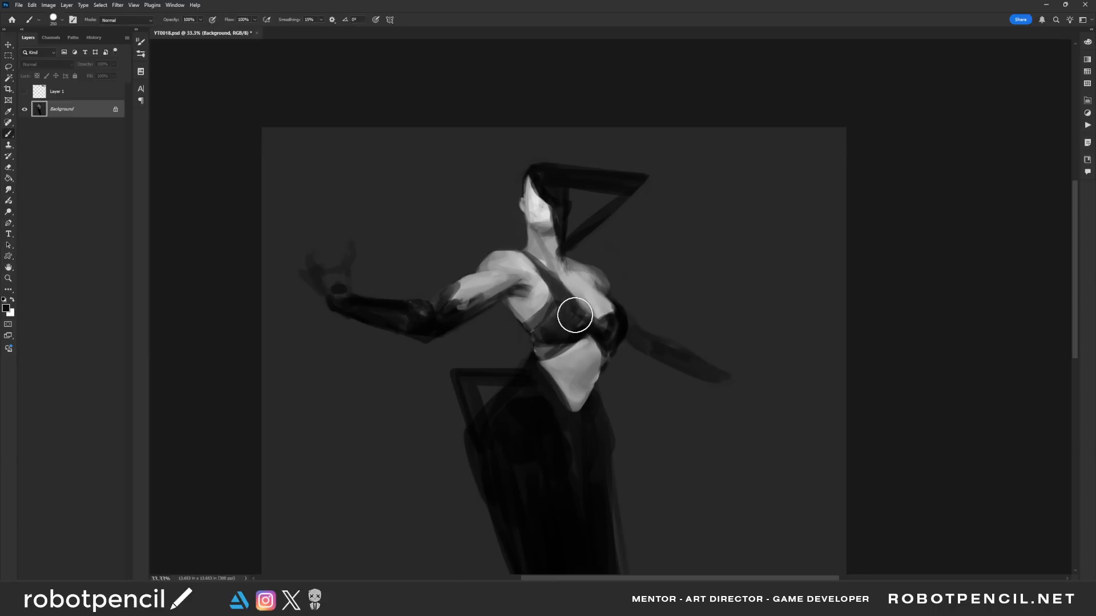
pyautogui.moveTo(575, 315)
pyautogui.mouseDown()
pyautogui.moveTo(561, 332)
pyautogui.moveTo(565, 254)
pyautogui.moveTo(652, 224)
pyautogui.mouseUp()
pyautogui.press('[')
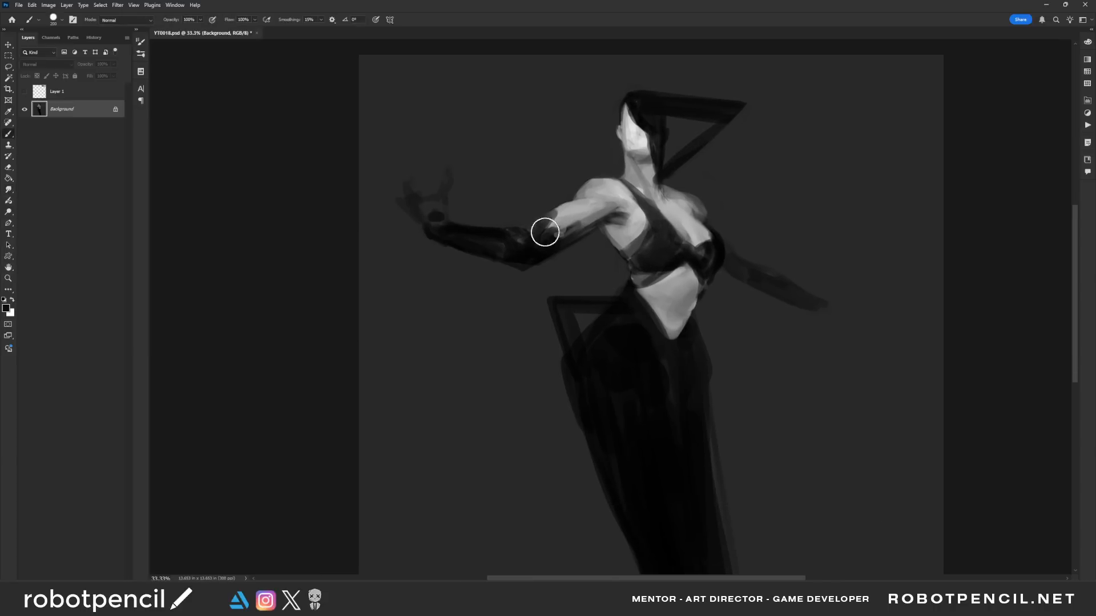
# Define the raised fingers of the near gloved hand with a small brush and flip the canvas.
pyautogui.moveTo(545, 231); pyautogui.dragTo(509, 264)
pyautogui.press('[')
pyautogui.press('[')
pyautogui.press('[')
pyautogui.press('[')
pyautogui.press('[')
pyautogui.press('[')
pyautogui.press('[')
pyautogui.press('[')
pyautogui.press('[')
pyautogui.hotkey('ctrl', 'f')
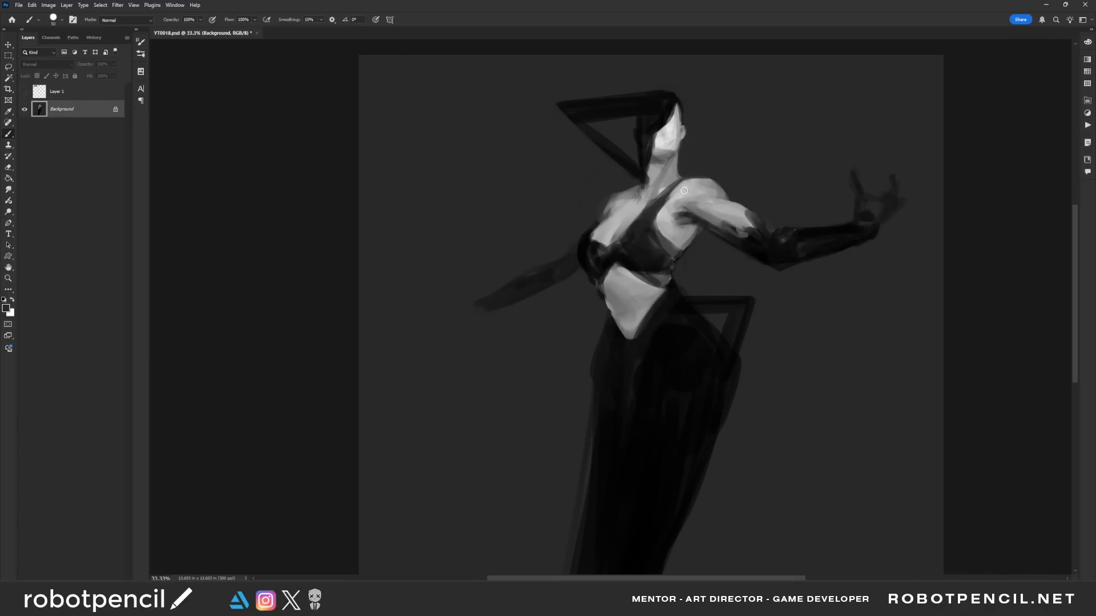
# Smudge the tones of the chest and near shoulder to soften their transitions, flipping the canvas back.
pyautogui.press('r')
pyautogui.moveTo(616, 212); pyautogui.dragTo(625, 199)
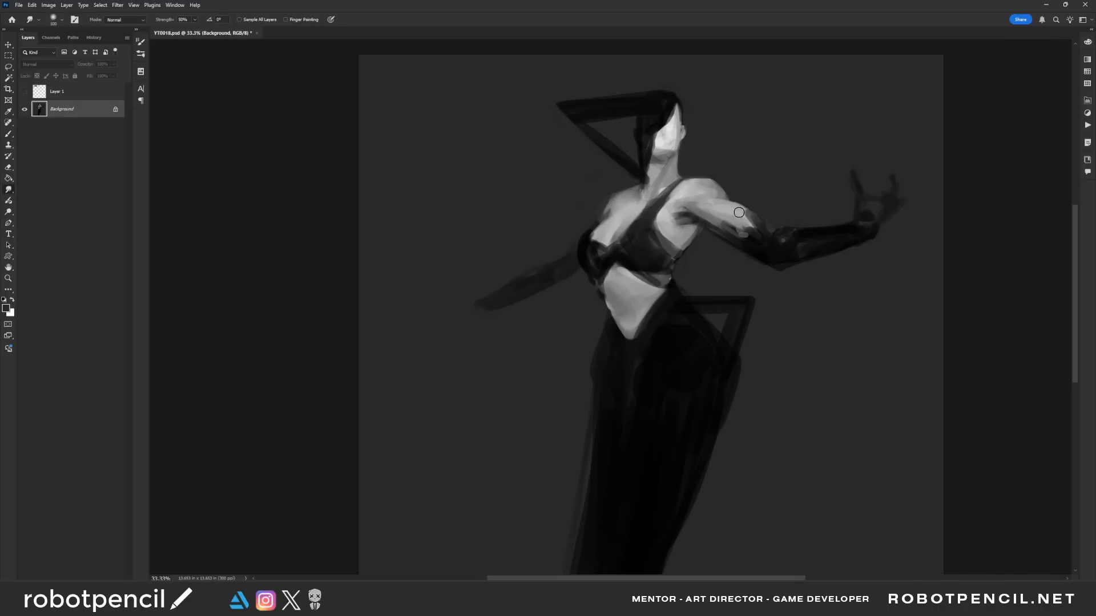
pyautogui.hotkey('ctrl', 'f')
pyautogui.moveTo(699, 272); pyautogui.dragTo(680, 248)
pyautogui.press('[')
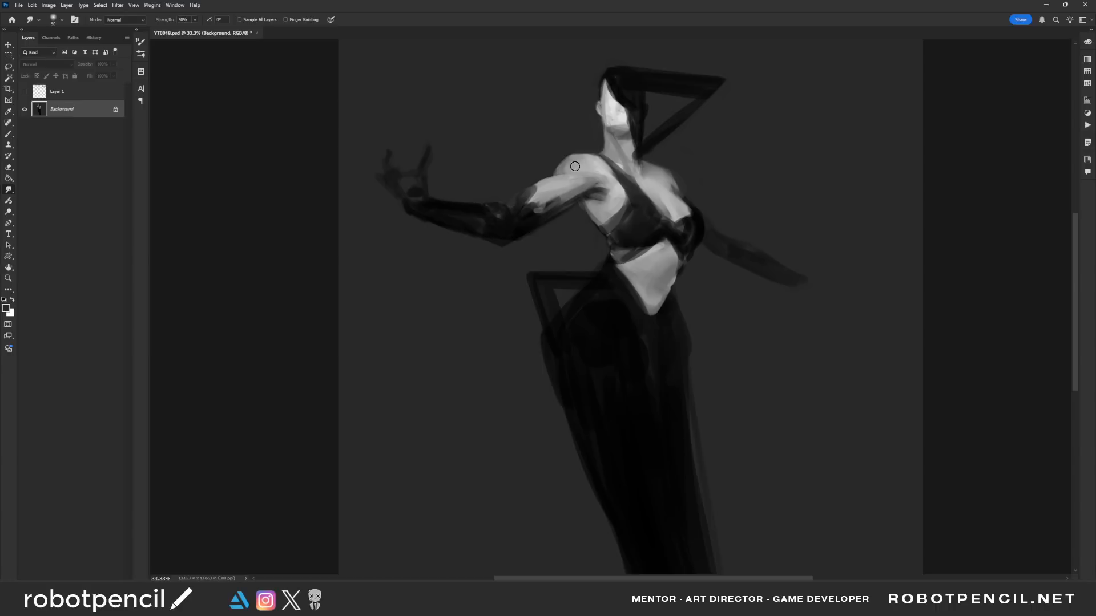
pyautogui.moveTo(608, 171); pyautogui.dragTo(615, 198)
pyautogui.moveTo(681, 286); pyautogui.dragTo(648, 314)
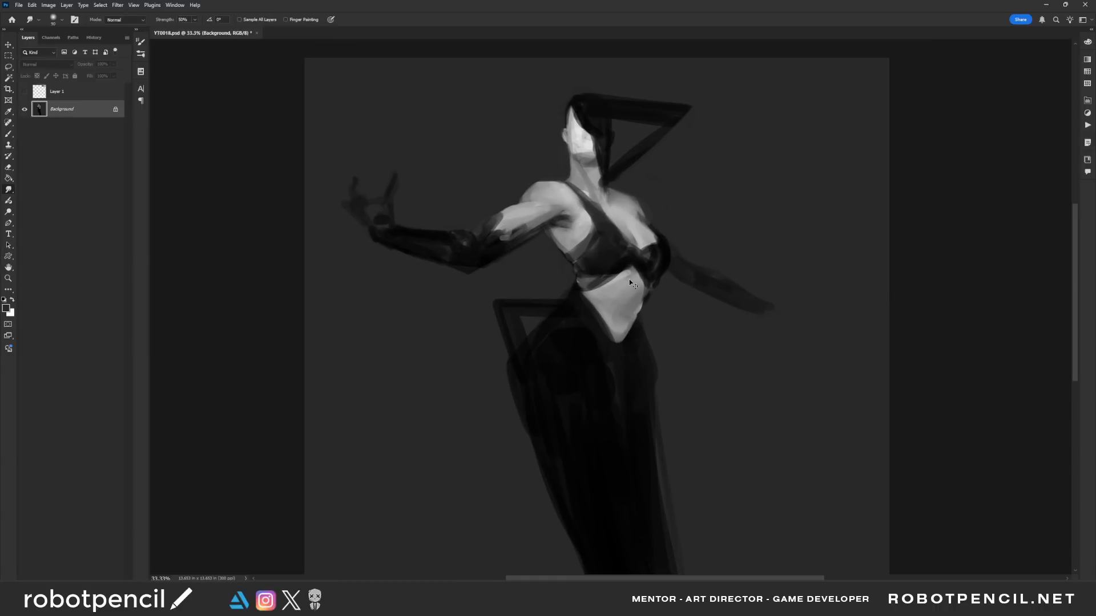
# Refine the near shoulder and underarm shading with greys sampled from the skin, using a larger brush.
pyautogui.press('b')
pyautogui.keyDown('alt'); pyautogui.click(581, 225); pyautogui.keyUp('alt')
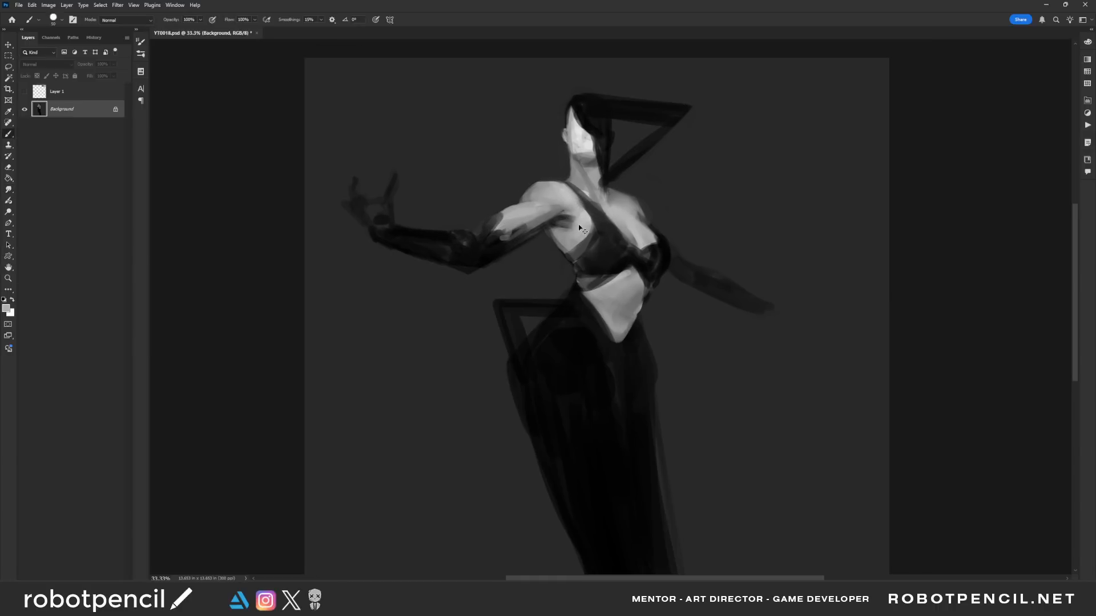
pyautogui.press(']')
pyautogui.press(']')
pyautogui.press(']')
pyautogui.press(']')
pyautogui.press(']')
pyautogui.press(']')
pyautogui.moveTo(534, 197); pyautogui.dragTo(560, 199)
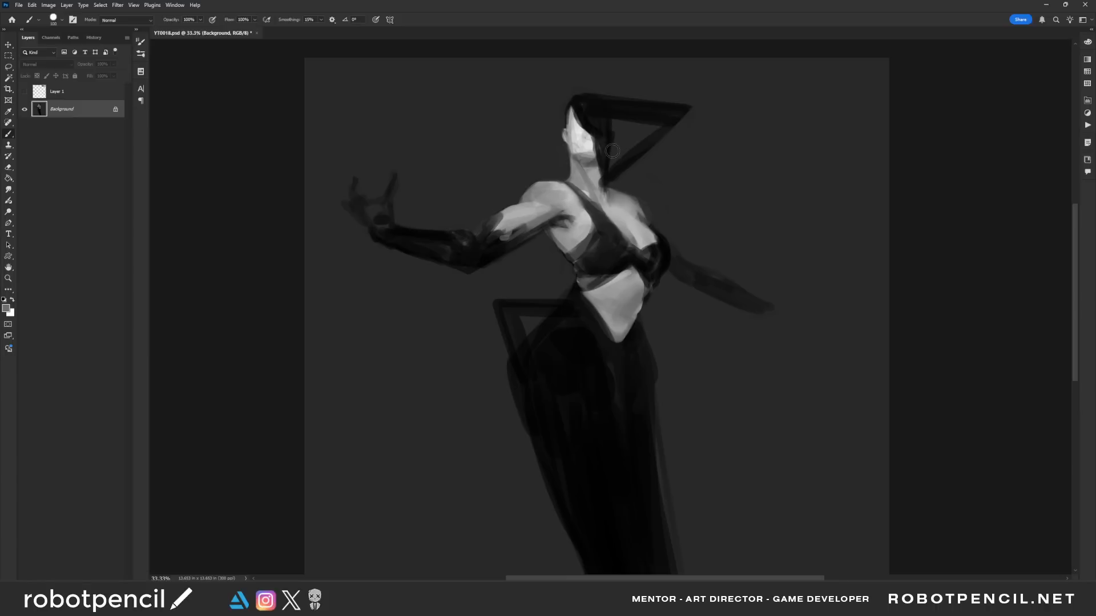
# Darken the forehead and hair side of the face with tones sampled from the hair and face.
pyautogui.press('[')
pyautogui.press('[')
pyautogui.press('[')
pyautogui.press('[')
pyautogui.press('[')
pyautogui.press('[')
pyautogui.press('[')
pyautogui.keyDown('alt'); pyautogui.click(599, 133); pyautogui.keyUp('alt')
pyautogui.press(']')
pyautogui.moveTo(573, 113)
pyautogui.mouseDown()
pyautogui.moveTo(582, 134)
pyautogui.moveTo(571, 132)
pyautogui.moveTo(593, 148)
pyautogui.mouseUp()
pyautogui.keyDown('alt'); pyautogui.click(574, 139); pyautogui.keyUp('alt')
pyautogui.keyDown('alt'); pyautogui.click(574, 106); pyautogui.keyUp('alt')
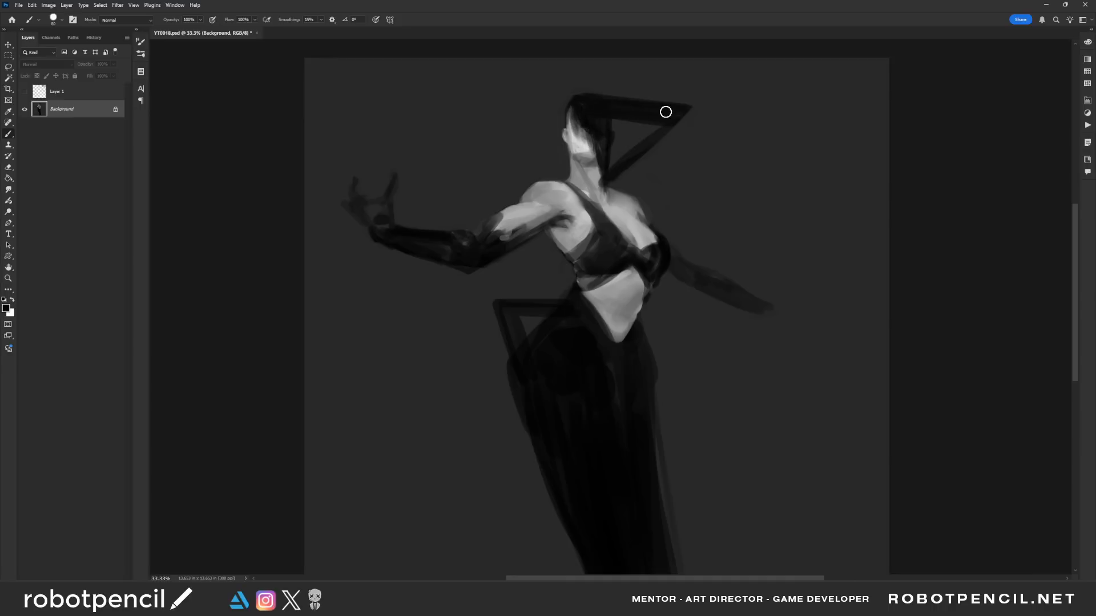
# Add black hair behind the jaw and along the neck, checking the figure with the canvas flipped.
pyautogui.hotkey('ctrl', 'shift', 'h')
pyautogui.press('[')
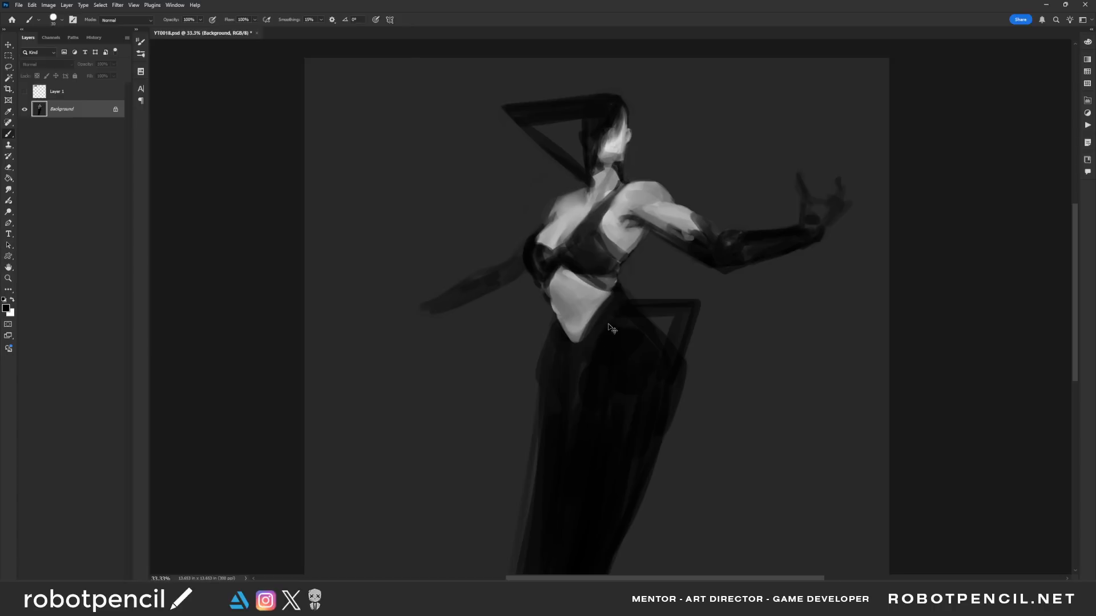
pyautogui.hotkey('ctrl', 'f')
pyautogui.moveTo(574, 377)
pyautogui.mouseDown()
pyautogui.moveTo(576, 305)
pyautogui.moveTo(560, 391)
pyautogui.mouseUp()
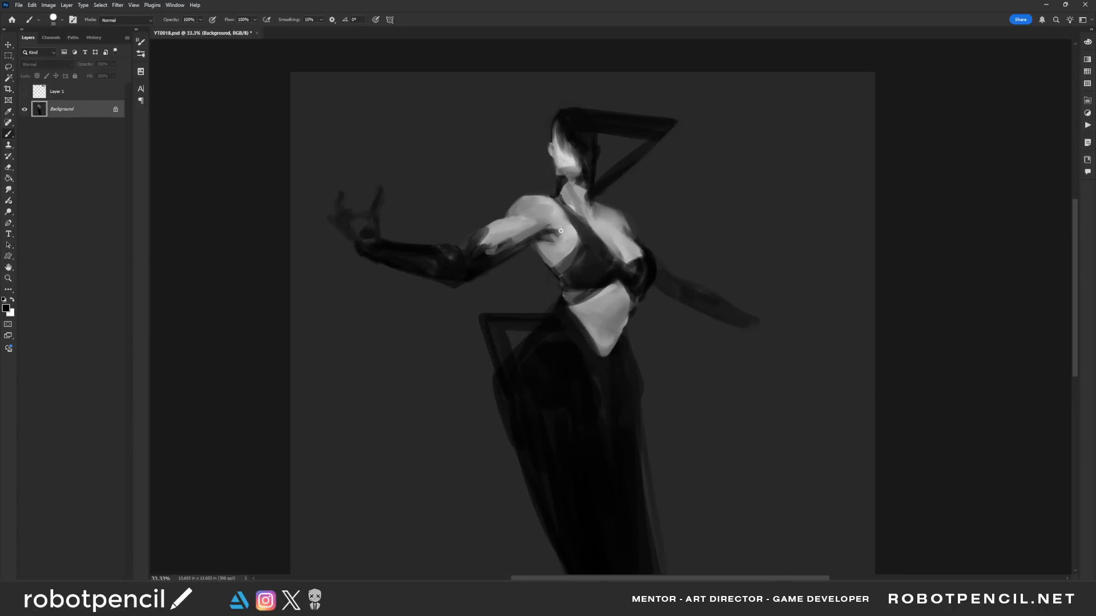
pyautogui.keyDown('alt'); pyautogui.click(551, 198); pyautogui.keyUp('alt')
# Examine the whole figure at reduced size to judge its silhouette and values.
pyautogui.press('z')
pyautogui.keyDown('alt'); pyautogui.click(619, 297); pyautogui.keyUp('alt')
pyautogui.keyDown('alt'); pyautogui.click(620, 297); pyautogui.keyUp('alt')
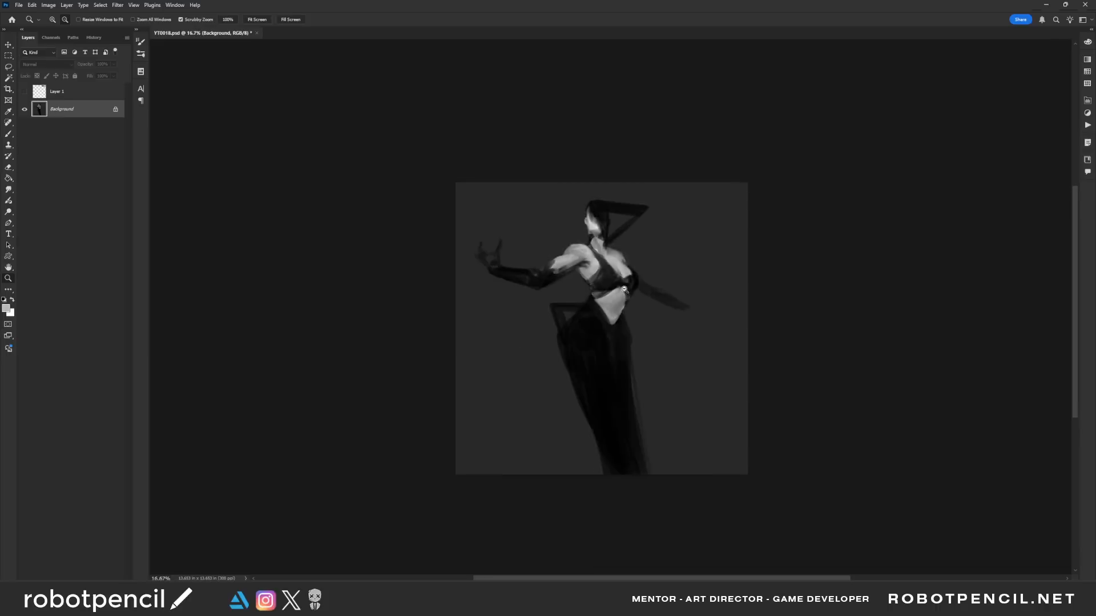
pyautogui.keyDown('alt'); pyautogui.click(621, 298); pyautogui.keyUp('alt')
pyautogui.keyDown('alt'); pyautogui.click(621, 299); pyautogui.keyUp('alt')
pyautogui.tripleClick(620, 333)
pyautogui.click(621, 338)
pyautogui.moveTo(608, 343); pyautogui.dragTo(593, 378)
# Clean up the bodice strap and its underarm edge with black.
pyautogui.press('b')
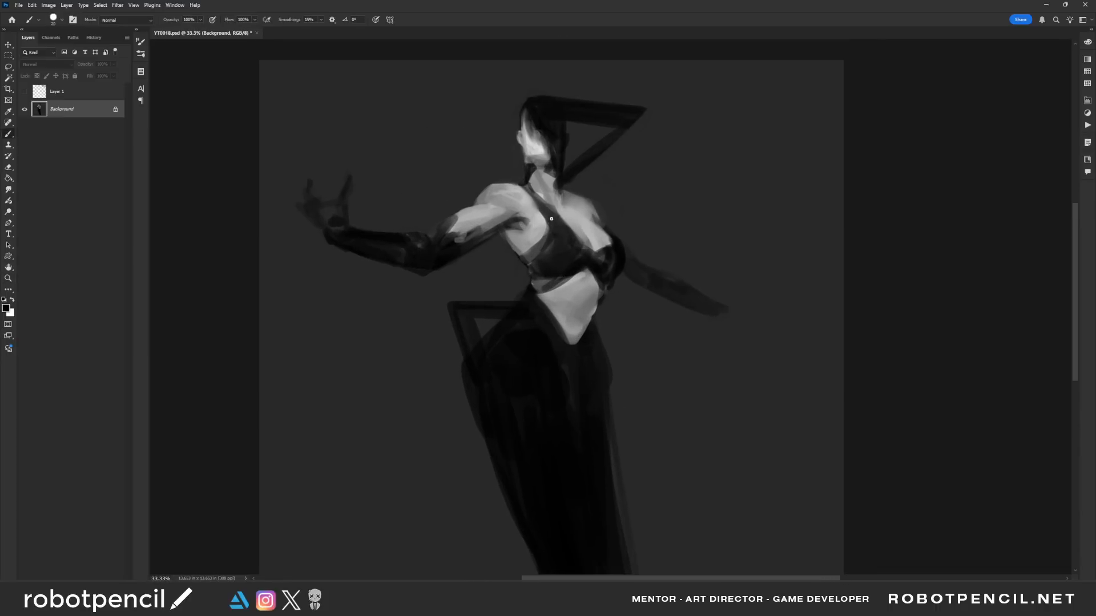
pyautogui.moveTo(551, 219)
pyautogui.mouseDown()
pyautogui.moveTo(526, 251)
pyautogui.moveTo(533, 261)
pyautogui.moveTo(551, 232)
pyautogui.moveTo(529, 198)
pyautogui.moveTo(536, 210)
pyautogui.mouseUp()
pyautogui.press('d')
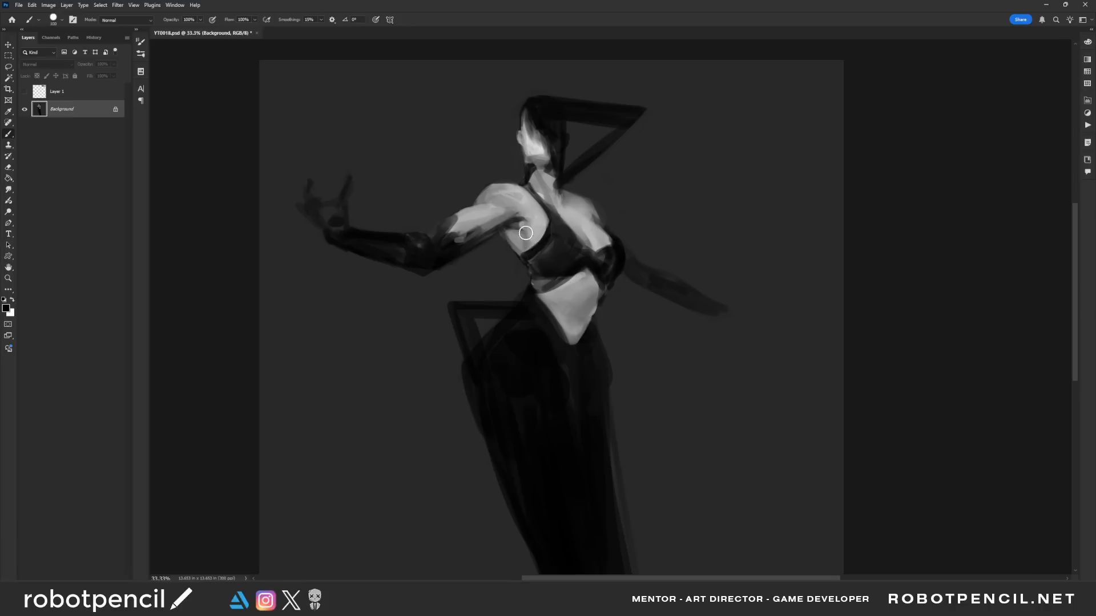
# Shade the side of the ribcage below the armpit with greys sampled from the skin.
pyautogui.keyDown('alt'); pyautogui.click(529, 233); pyautogui.keyUp('alt')
pyautogui.moveTo(523, 214)
pyautogui.mouseDown()
pyautogui.moveTo(537, 259)
pyautogui.moveTo(539, 232)
pyautogui.moveTo(518, 240)
pyautogui.mouseUp()
pyautogui.press('[')
pyautogui.keyDown('alt'); pyautogui.click(541, 216); pyautogui.keyUp('alt')
pyautogui.press('[')
pyautogui.press('[')
pyautogui.press('[')
pyautogui.press('[')
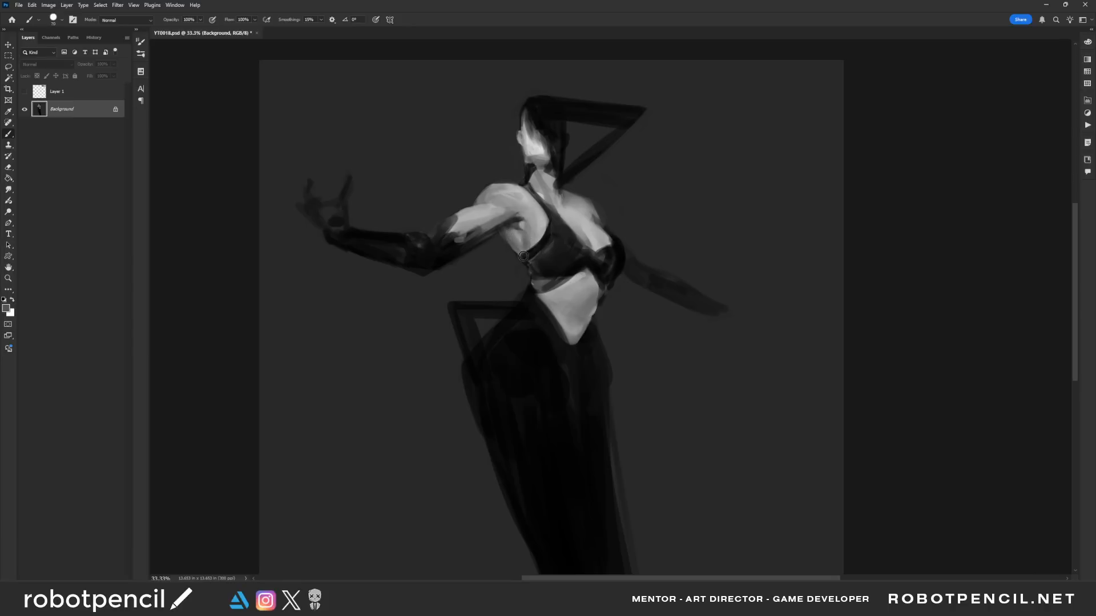
# Flip the canvas and refine the neckline between the bodice cups with tones sampled from the bodice and chest.
pyautogui.hotkey('ctrl', 'shift', 'h')
pyautogui.press('[')
pyautogui.press('[')
pyautogui.keyDown('alt'); pyautogui.click(504, 252); pyautogui.keyUp('alt')
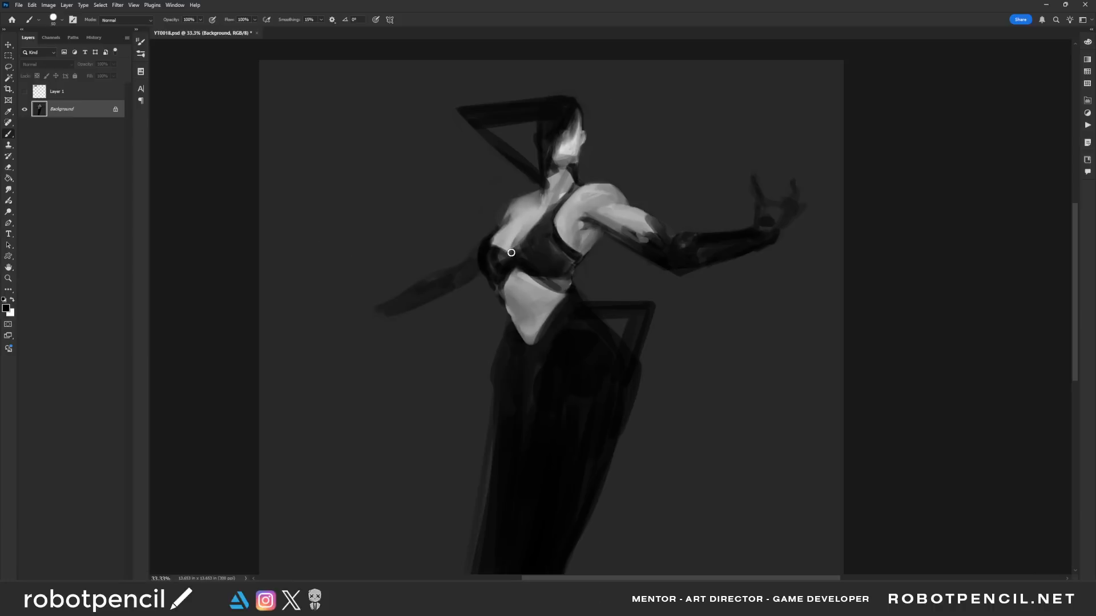
pyautogui.keyDown('alt'); pyautogui.click(529, 222); pyautogui.keyUp('alt')
# Blend the underarm shadow into the front of the near shoulder with sampled greys and a larger brush.
pyautogui.keyDown('alt'); pyautogui.click(586, 226); pyautogui.keyUp('alt')
pyautogui.keyDown('alt'); pyautogui.click(586, 220); pyautogui.keyUp('alt')
pyautogui.moveTo(582, 222)
pyautogui.mouseDown()
pyautogui.moveTo(566, 249)
pyautogui.moveTo(586, 217)
pyautogui.moveTo(576, 197)
pyautogui.moveTo(599, 203)
pyautogui.mouseUp()
pyautogui.press(']')
pyautogui.press(']')
pyautogui.press(']')
pyautogui.press(']')
pyautogui.press(']')
pyautogui.press(']')
pyautogui.press(']')
pyautogui.keyDown('alt'); pyautogui.click(584, 206); pyautogui.keyUp('alt')
pyautogui.keyDown('alt'); pyautogui.click(583, 194); pyautogui.keyUp('alt')
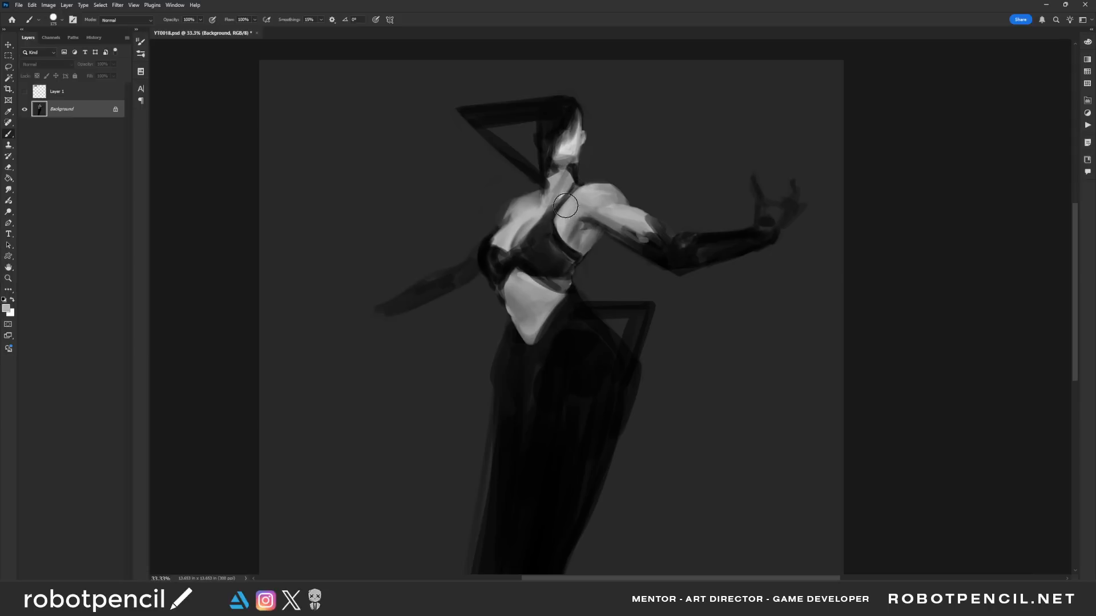
# Shade the bare midriff below the bodice with greys sampled from the surrounding skin.
pyautogui.press('[')
pyautogui.press('[')
pyautogui.press('[')
pyautogui.keyDown('alt'); pyautogui.click(514, 289); pyautogui.keyUp('alt')
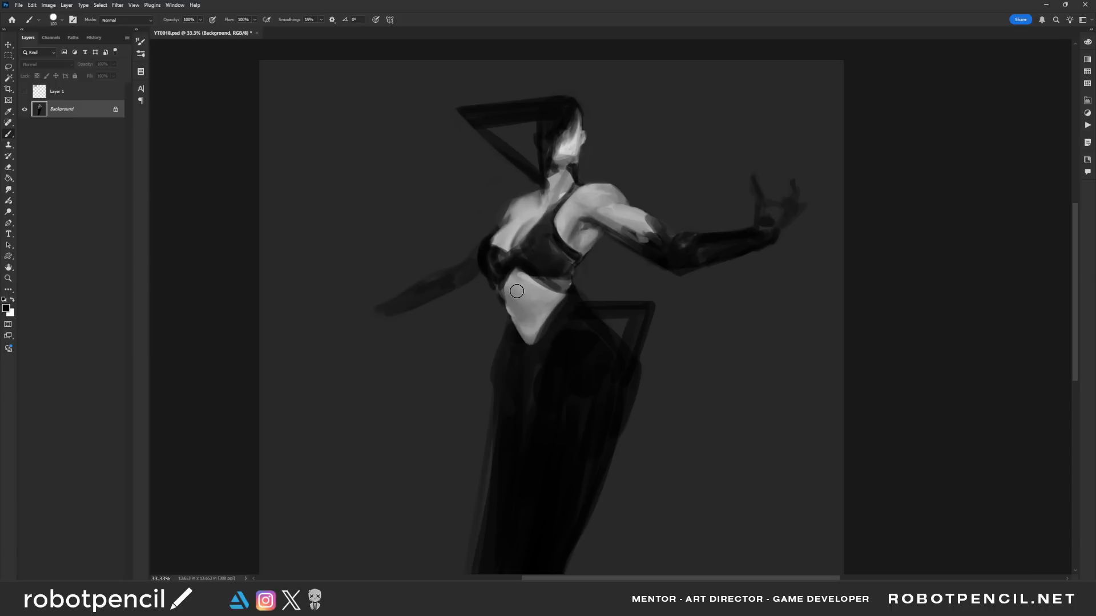
pyautogui.press(']')
pyautogui.press(']')
pyautogui.moveTo(515, 289)
pyautogui.mouseDown()
pyautogui.moveTo(517, 302)
pyautogui.moveTo(541, 305)
pyautogui.moveTo(526, 337)
pyautogui.moveTo(522, 318)
pyautogui.moveTo(510, 322)
pyautogui.moveTo(517, 339)
pyautogui.mouseUp()
pyautogui.keyDown('alt'); pyautogui.click(526, 292); pyautogui.keyUp('alt')
pyautogui.keyDown('alt'); pyautogui.click(519, 306); pyautogui.keyUp('alt')
pyautogui.keyDown('alt'); pyautogui.click(517, 301); pyautogui.keyUp('alt')
pyautogui.keyDown('alt'); pyautogui.click(505, 298); pyautogui.keyUp('alt')
# Paint the shadow beneath the near bodice cup and along the side of the waist opening with a smaller brush.
pyautogui.press('[')
pyautogui.press('[')
pyautogui.press('[')
pyautogui.press('[')
pyautogui.press('[')
pyautogui.press('[')
pyautogui.press('[')
pyautogui.press('[')
pyautogui.press('[')
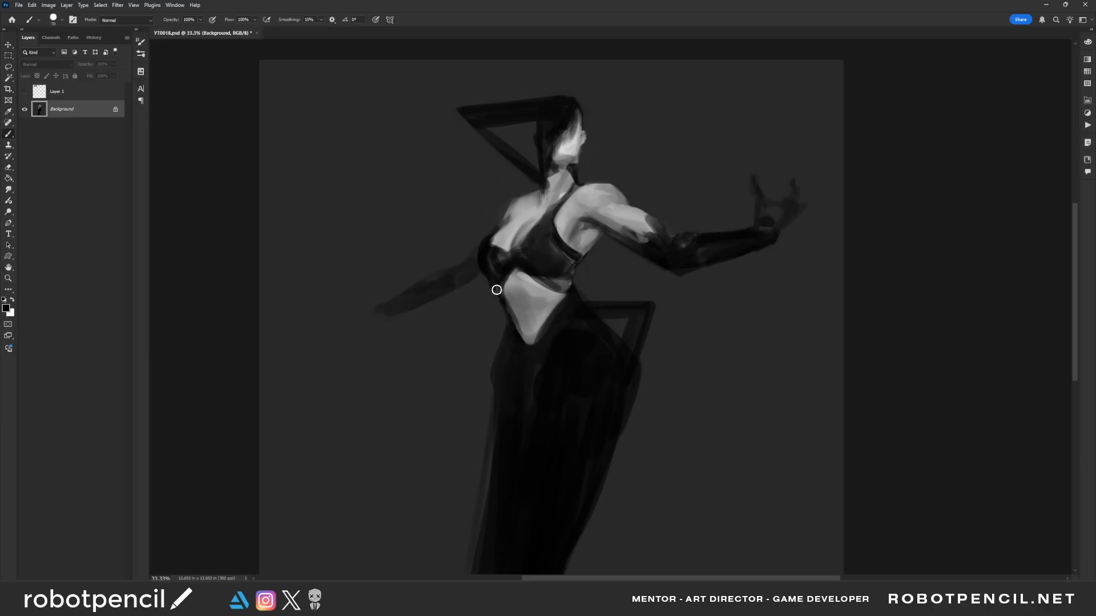
pyautogui.press(']')
pyautogui.press(']')
pyautogui.press(']')
pyautogui.moveTo(538, 289)
pyautogui.mouseDown()
pyautogui.moveTo(566, 299)
pyautogui.moveTo(535, 279)
pyautogui.moveTo(564, 313)
pyautogui.mouseUp()
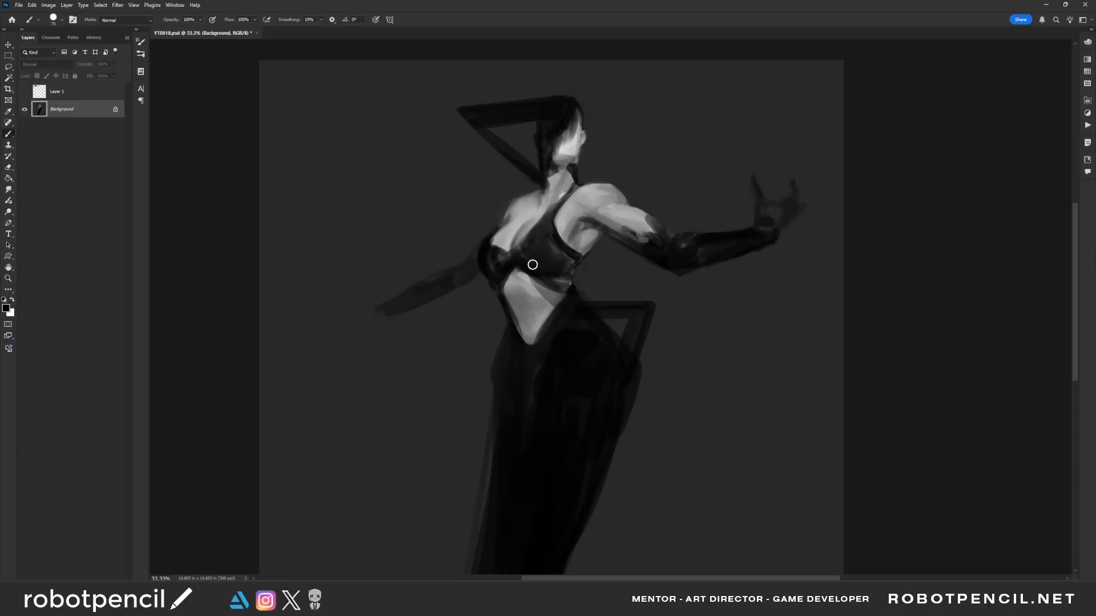
pyautogui.moveTo(533, 266)
pyautogui.mouseDown()
pyautogui.moveTo(566, 314)
pyautogui.moveTo(561, 297)
pyautogui.mouseUp()
# Flip the canvas and refine the bodice's side edge below the armpit with a smaller brush.
pyautogui.hotkey('ctrl', 'f')
pyautogui.press('[')
pyautogui.press('[')
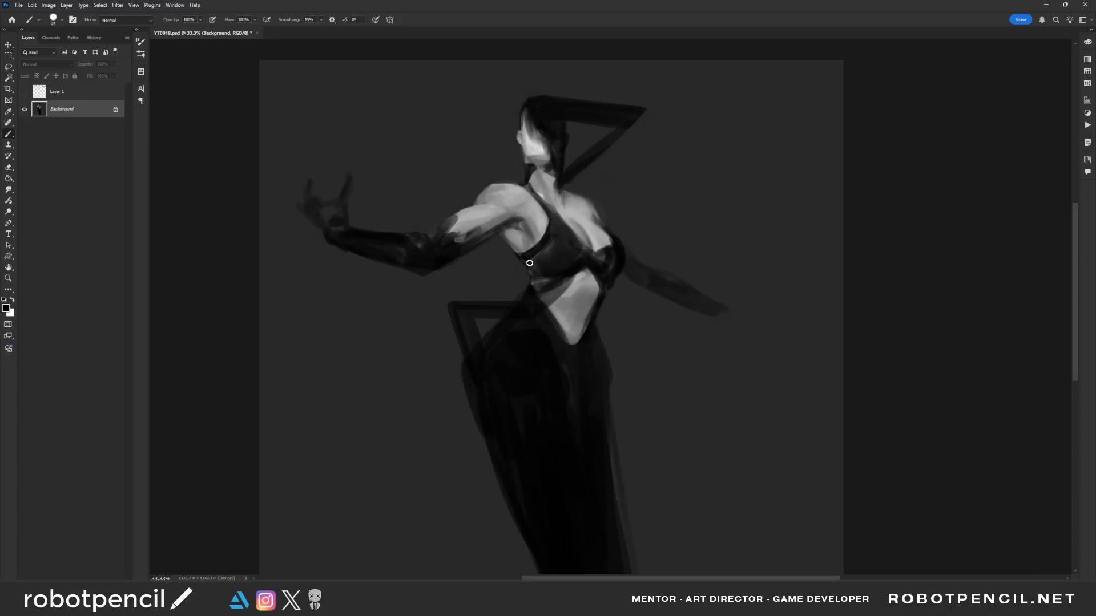
pyautogui.moveTo(534, 226); pyautogui.dragTo(532, 265)
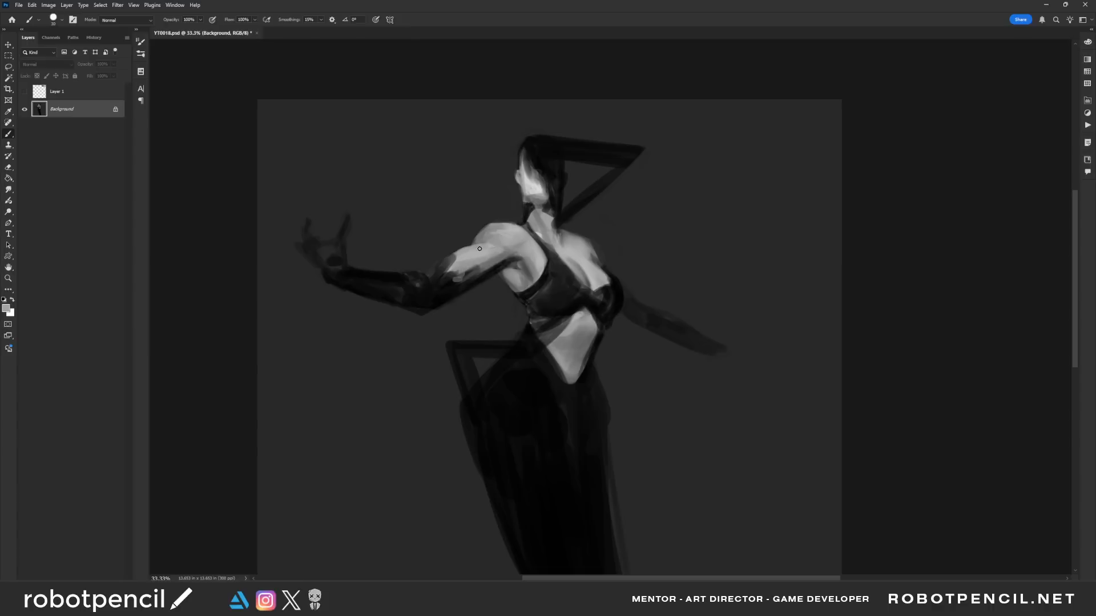
# Reshape the near upper arm where the skin meets the glove, blending with sampled greys.
pyautogui.moveTo(453, 256); pyautogui.dragTo(441, 270)
pyautogui.press(']')
pyautogui.press(']')
pyautogui.keyDown('alt'); pyautogui.click(537, 252); pyautogui.keyUp('alt')
pyautogui.keyDown('alt'); pyautogui.click(481, 218); pyautogui.keyUp('alt')
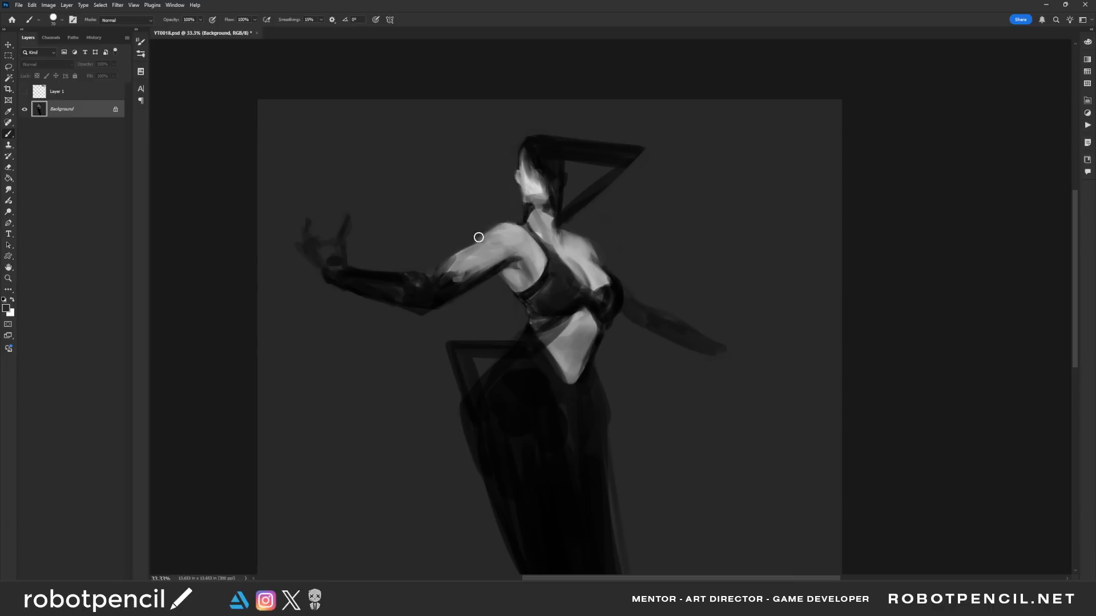
# Examine the whole figure's silhouette and arm proportions at a reduced size and in mirrored view.
pyautogui.press('z')
pyautogui.keyDown('alt'); pyautogui.click(630, 307); pyautogui.keyUp('alt')
pyautogui.keyDown('alt'); pyautogui.click(631, 308); pyautogui.keyUp('alt')
pyautogui.keyDown('alt'); pyautogui.click(630, 310); pyautogui.keyUp('alt')
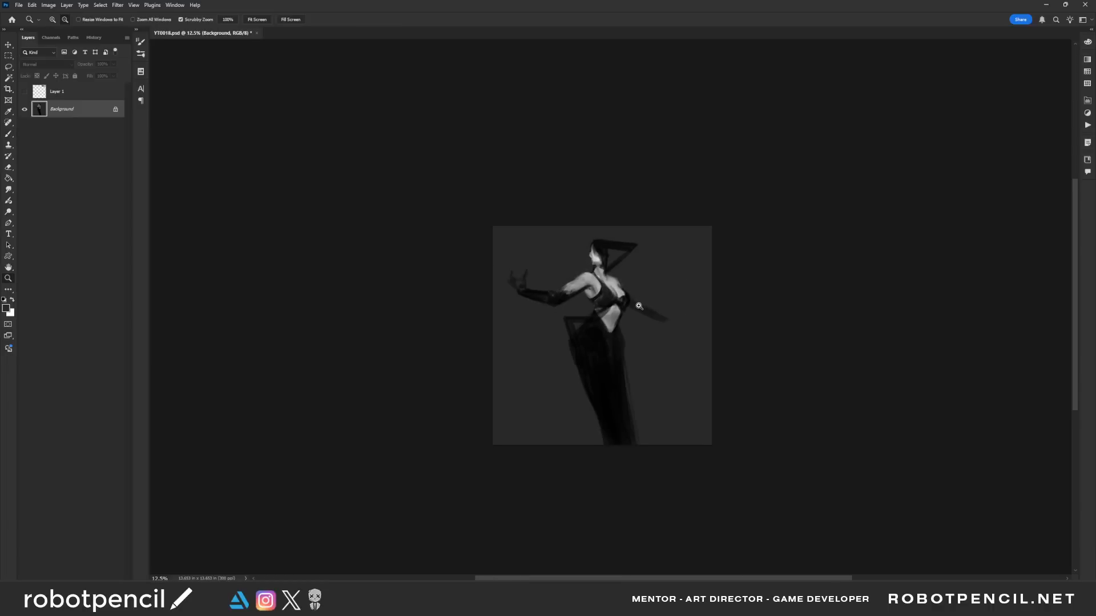
pyautogui.hotkey('ctrl', 'shift', 'h')
pyautogui.click(633, 299)
pyautogui.click(634, 297)
pyautogui.click(638, 298)
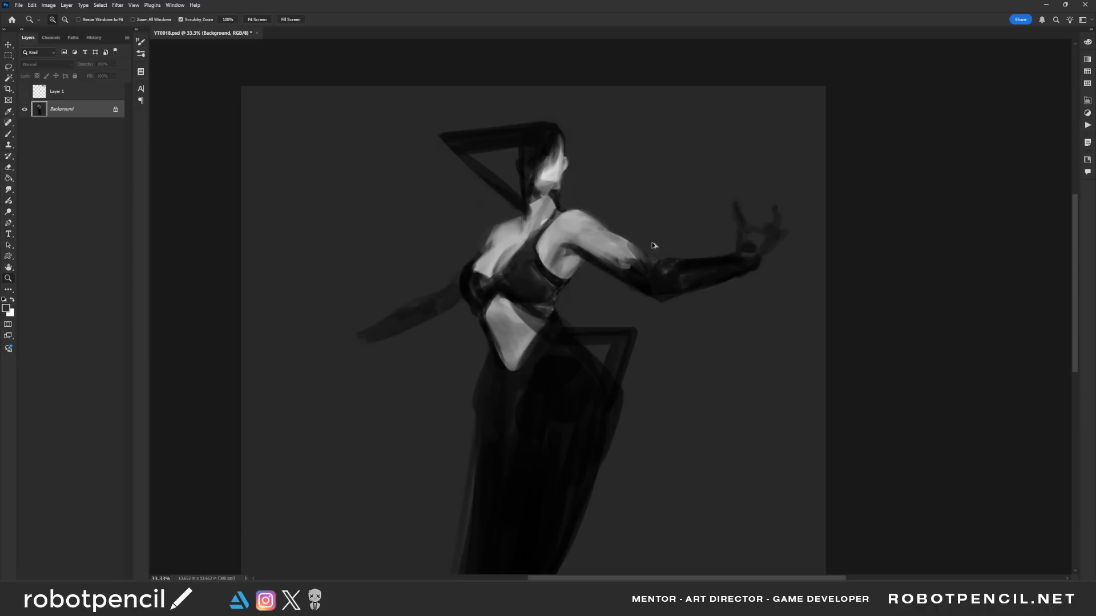
pyautogui.hotkey('ctrl', 'shift', 'h')
pyautogui.hotkey('ctrl', 'shift', 'h')
pyautogui.moveTo(604, 224); pyautogui.dragTo(622, 164)
pyautogui.moveTo(590, 260); pyautogui.dragTo(586, 270)
pyautogui.press('b')
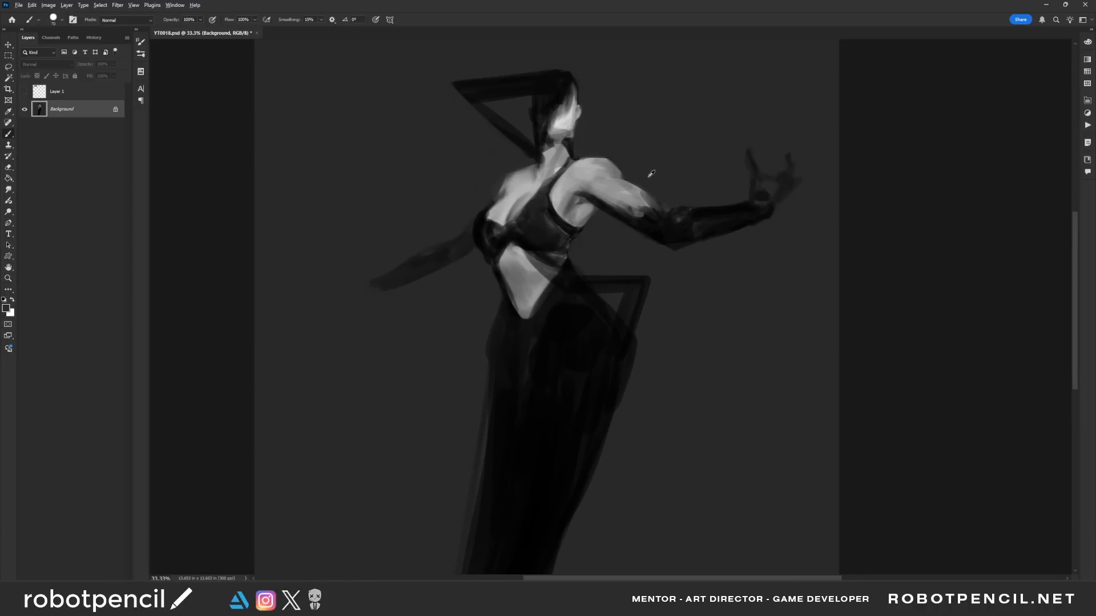
# Fill in the palm and fingers of the raised near hand with black.
pyautogui.press(']')
pyautogui.press(']')
pyautogui.moveTo(762, 188)
pyautogui.mouseDown()
pyautogui.moveTo(773, 195)
pyautogui.moveTo(725, 251)
pyautogui.mouseUp()
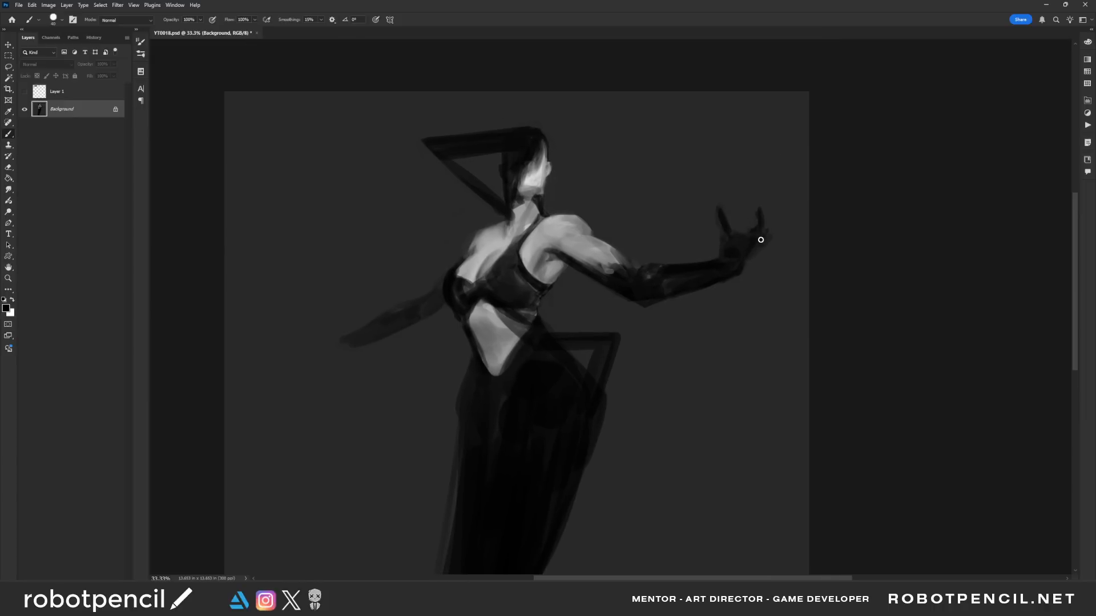
# Paint the far hand with spread fingers in black and trim its outline with the sampled background grey.
pyautogui.moveTo(717, 259); pyautogui.dragTo(852, 212)
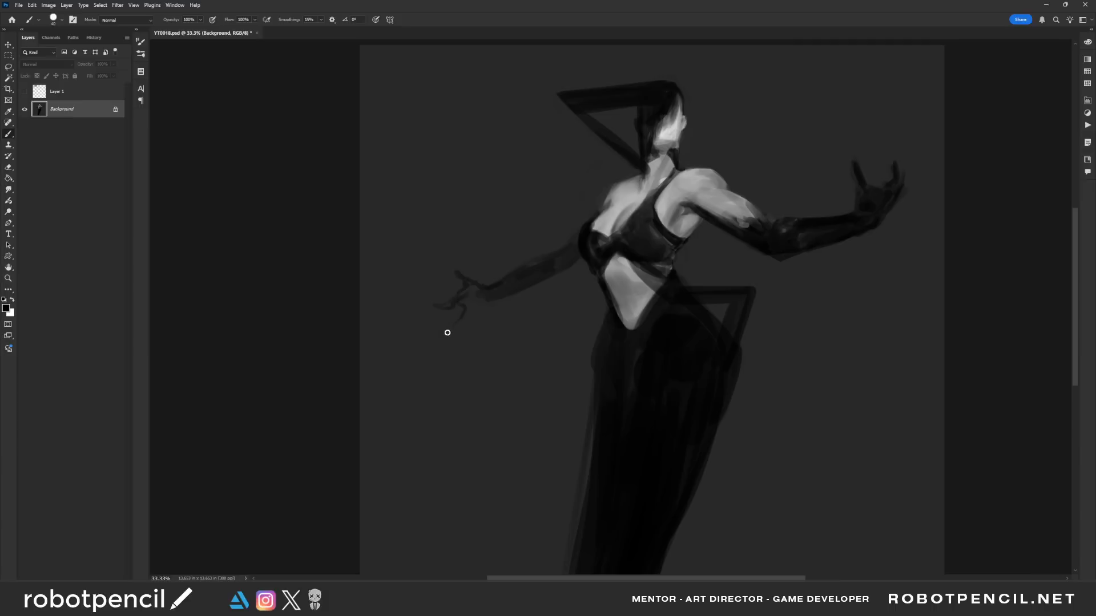
pyautogui.moveTo(469, 303)
pyautogui.mouseDown()
pyautogui.moveTo(445, 329)
pyautogui.moveTo(485, 300)
pyautogui.mouseUp()
pyautogui.keyDown('alt'); pyautogui.click(471, 348); pyautogui.keyUp('alt')
pyautogui.press('[')
pyautogui.moveTo(447, 328)
pyautogui.mouseDown()
pyautogui.moveTo(474, 323)
pyautogui.moveTo(494, 302)
pyautogui.moveTo(464, 300)
pyautogui.mouseUp()
pyautogui.press('d')
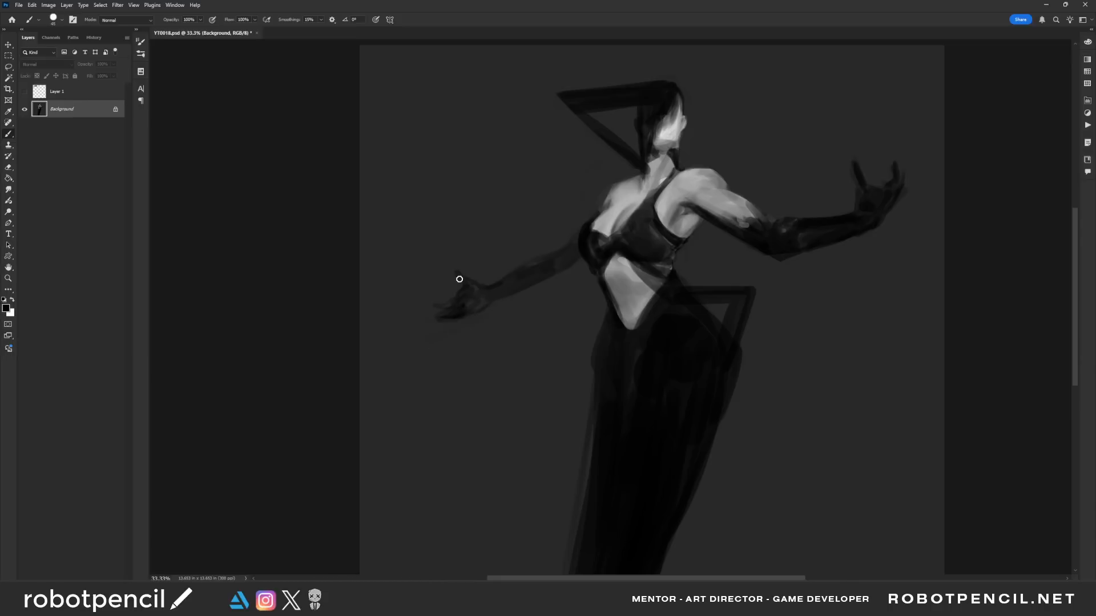
pyautogui.moveTo(485, 295); pyautogui.dragTo(465, 302)
pyautogui.keyDown('alt'); pyautogui.click(425, 321); pyautogui.keyUp('alt')
pyautogui.press('d')
# Darken the far hand's thumb and the gloved far arm up to the bodice with black.
pyautogui.moveTo(439, 313)
pyautogui.mouseDown()
pyautogui.moveTo(473, 310)
pyautogui.moveTo(468, 289)
pyautogui.moveTo(466, 309)
pyautogui.moveTo(536, 282)
pyautogui.moveTo(497, 297)
pyautogui.moveTo(550, 275)
pyautogui.moveTo(556, 249)
pyautogui.moveTo(522, 288)
pyautogui.moveTo(495, 292)
pyautogui.moveTo(546, 277)
pyautogui.moveTo(497, 283)
pyautogui.moveTo(563, 255)
pyautogui.moveTo(508, 277)
pyautogui.moveTo(575, 238)
pyautogui.mouseUp()
pyautogui.press(']')
pyautogui.press(']')
pyautogui.press(']')
pyautogui.press(']')
pyautogui.press(']')
pyautogui.press(']')
pyautogui.press(']')
pyautogui.press(']')
pyautogui.hotkey('ctrl', 'z')
pyautogui.press('[')
pyautogui.press('[')
pyautogui.press('[')
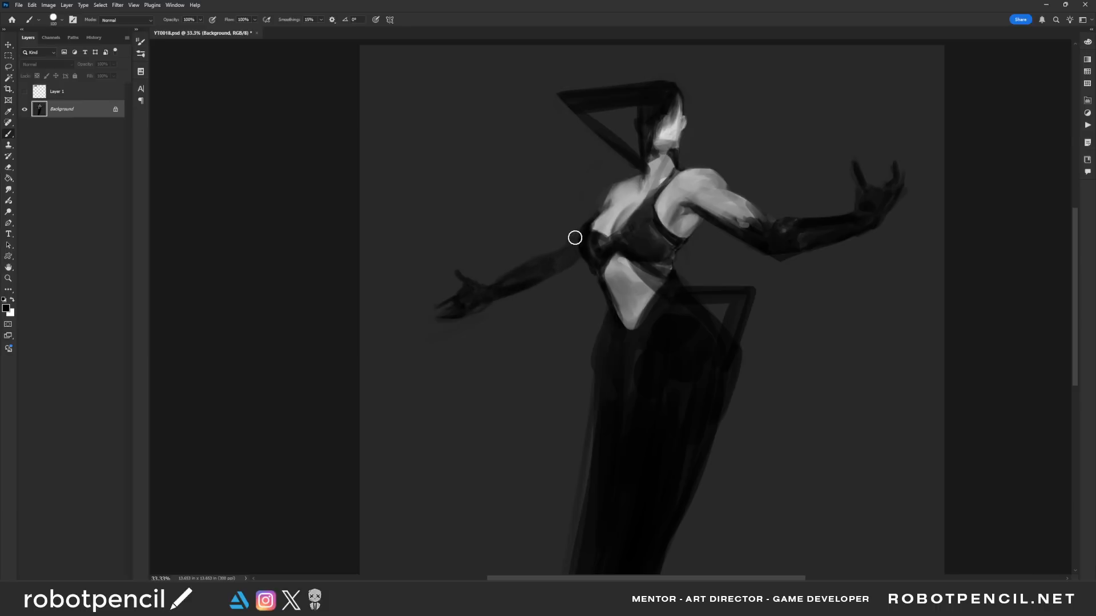
pyautogui.press('[')
pyautogui.moveTo(542, 279); pyautogui.dragTo(577, 255)
# Cover the far shoulder with a black garment shape running from the bodice to the neck.
pyautogui.press('[')
pyautogui.press('[')
pyautogui.moveTo(604, 202)
pyautogui.mouseDown()
pyautogui.moveTo(599, 225)
pyautogui.moveTo(625, 187)
pyautogui.moveTo(603, 195)
pyautogui.moveTo(635, 179)
pyautogui.moveTo(612, 206)
pyautogui.moveTo(626, 186)
pyautogui.mouseUp()
pyautogui.press('d')
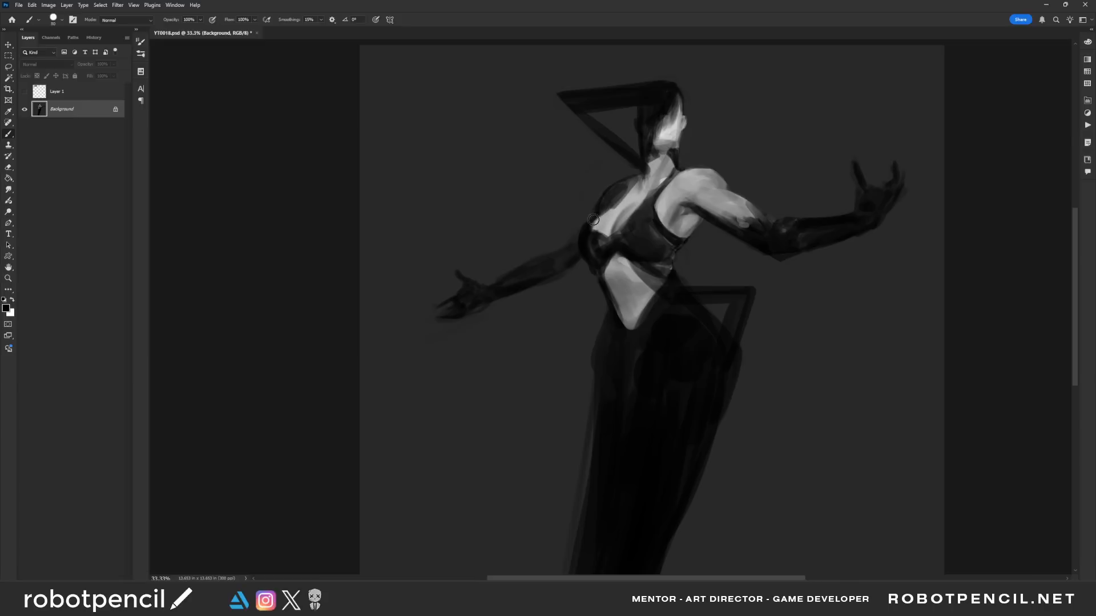
# Flip the canvas and slim the front edge of the long dress by painting over it with background grey.
pyautogui.keyDown('alt'); pyautogui.click(607, 266); pyautogui.keyUp('alt')
pyautogui.keyDown('alt'); pyautogui.click(608, 266); pyautogui.keyUp('alt')
pyautogui.keyDown('alt'); pyautogui.click(607, 266); pyautogui.keyUp('alt')
pyautogui.hotkey('ctrl', 'shift', 'h')
pyautogui.keyDown('ctrl'); pyautogui.click(643, 278); pyautogui.keyUp('ctrl')
pyautogui.keyDown('ctrl'); pyautogui.click(643, 279); pyautogui.keyUp('ctrl')
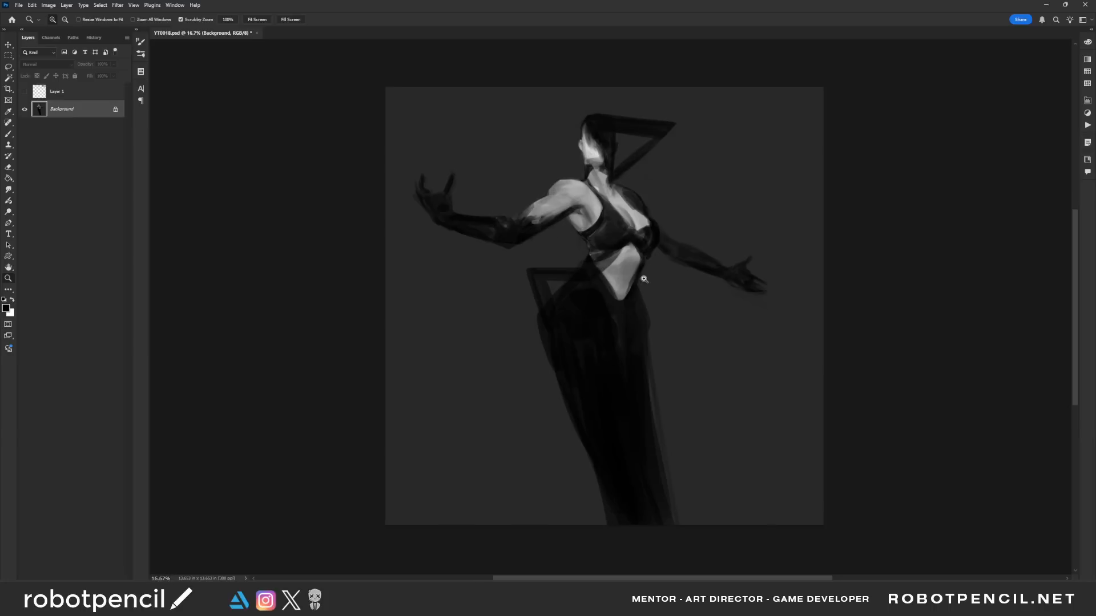
pyautogui.moveTo(570, 276); pyautogui.dragTo(585, 279)
pyautogui.moveTo(636, 312)
pyautogui.mouseDown()
pyautogui.moveTo(664, 367)
pyautogui.moveTo(677, 450)
pyautogui.mouseUp()
pyautogui.keyDown('alt'); pyautogui.click(663, 286); pyautogui.keyUp('alt')
pyautogui.press(']')
pyautogui.press(']')
pyautogui.press(']')
pyautogui.press(']')
pyautogui.press(']')
pyautogui.press(']')
pyautogui.press(']')
pyautogui.moveTo(659, 399); pyautogui.dragTo(662, 508)
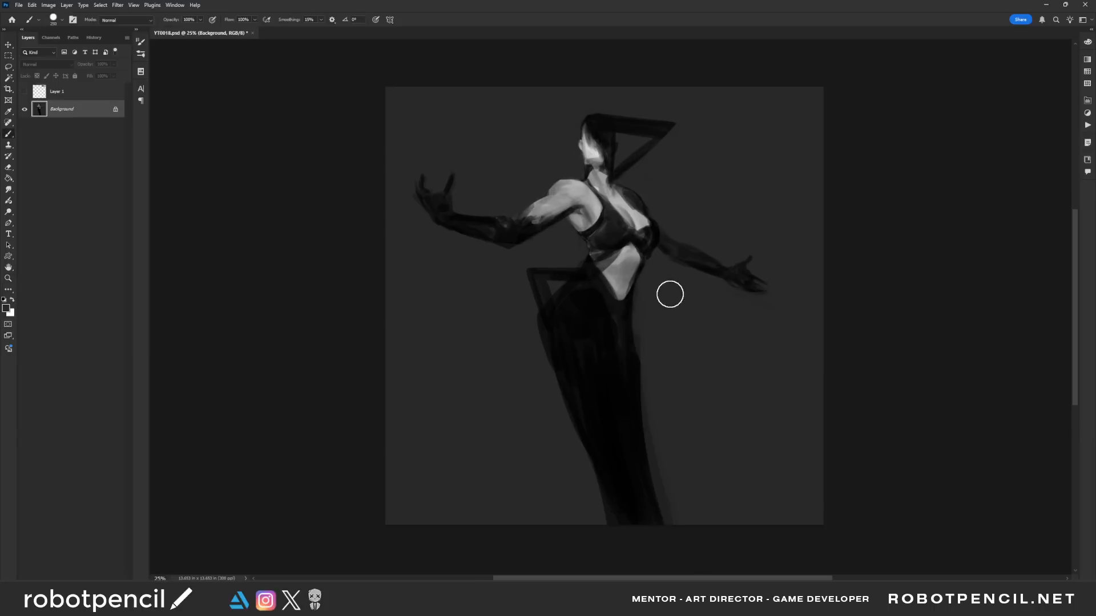
# Lasso the near arm, duplicate it to a new layer, and scale it down against the shoulder.
pyautogui.press('l')
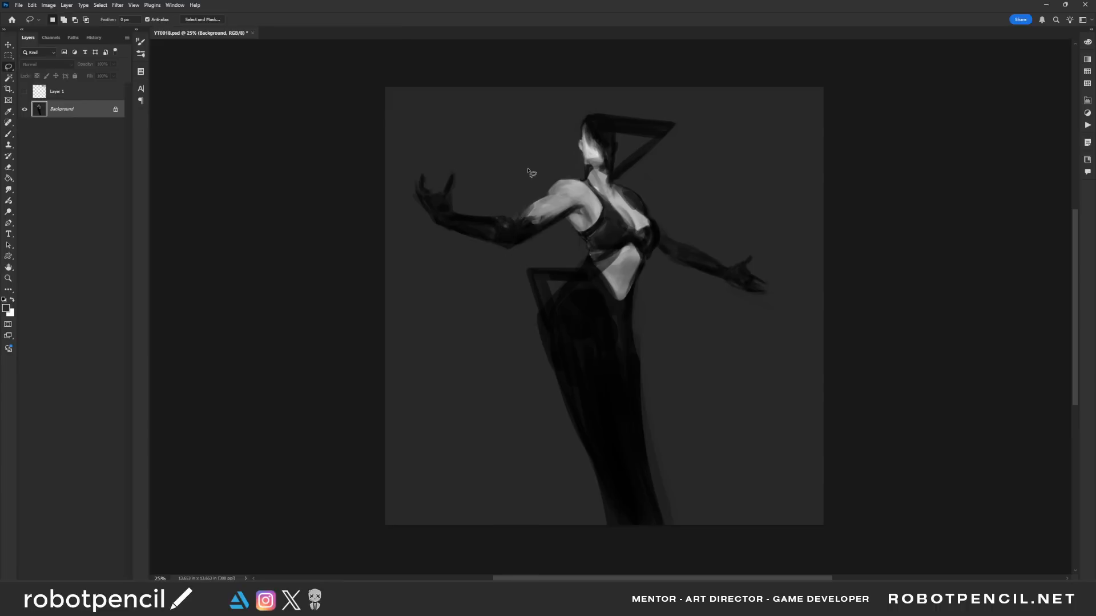
pyautogui.moveTo(525, 171)
pyautogui.mouseDown()
pyautogui.moveTo(563, 167)
pyautogui.moveTo(594, 192)
pyautogui.moveTo(436, 255)
pyautogui.moveTo(460, 135)
pyautogui.mouseUp()
pyautogui.moveTo(485, 132)
pyautogui.mouseDown()
pyautogui.moveTo(587, 185)
pyautogui.moveTo(536, 252)
pyautogui.moveTo(412, 197)
pyautogui.moveTo(545, 171)
pyautogui.mouseUp()
pyautogui.hotkey('ctrl', 'j')
pyautogui.hotkey('ctrl', 't')
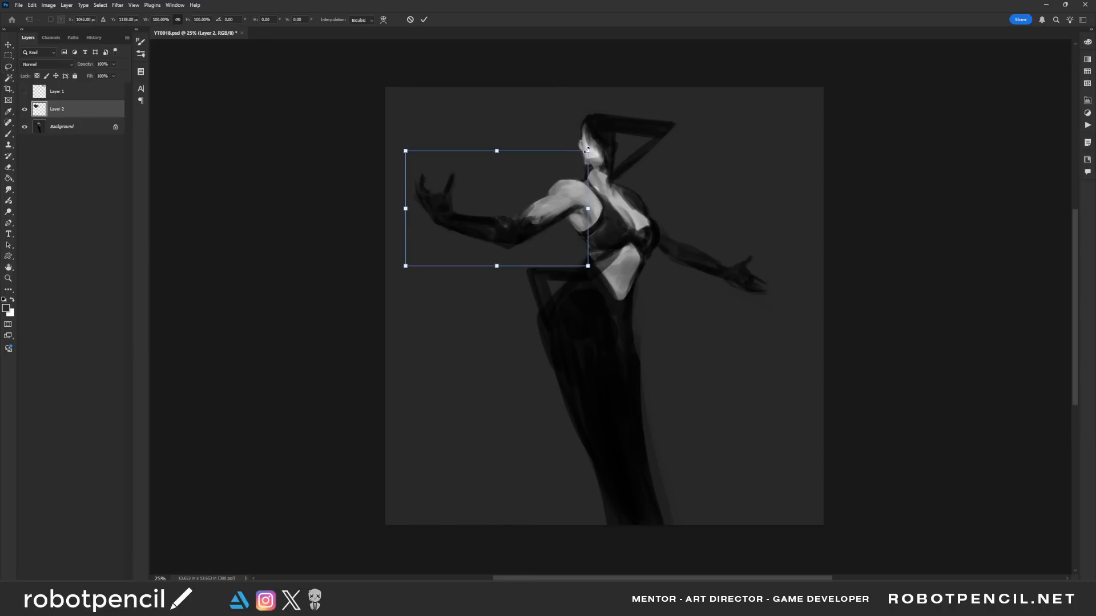
pyautogui.moveTo(587, 150); pyautogui.dragTo(571, 161)
pyautogui.moveTo(532, 198); pyautogui.dragTo(550, 193)
pyautogui.press('Return')
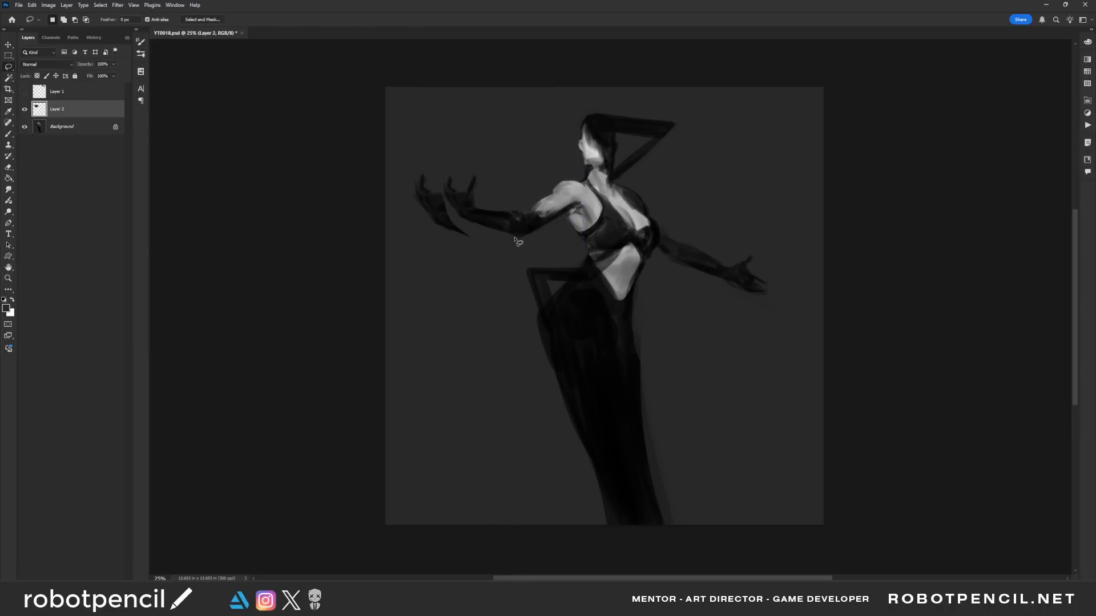
# Paint out the leftover original hand and forearm with the background grey.
pyautogui.press('b')
pyautogui.moveTo(437, 189)
pyautogui.mouseDown()
pyautogui.moveTo(414, 170)
pyautogui.moveTo(445, 249)
pyautogui.moveTo(412, 162)
pyautogui.moveTo(472, 259)
pyautogui.mouseUp()
pyautogui.press(']')
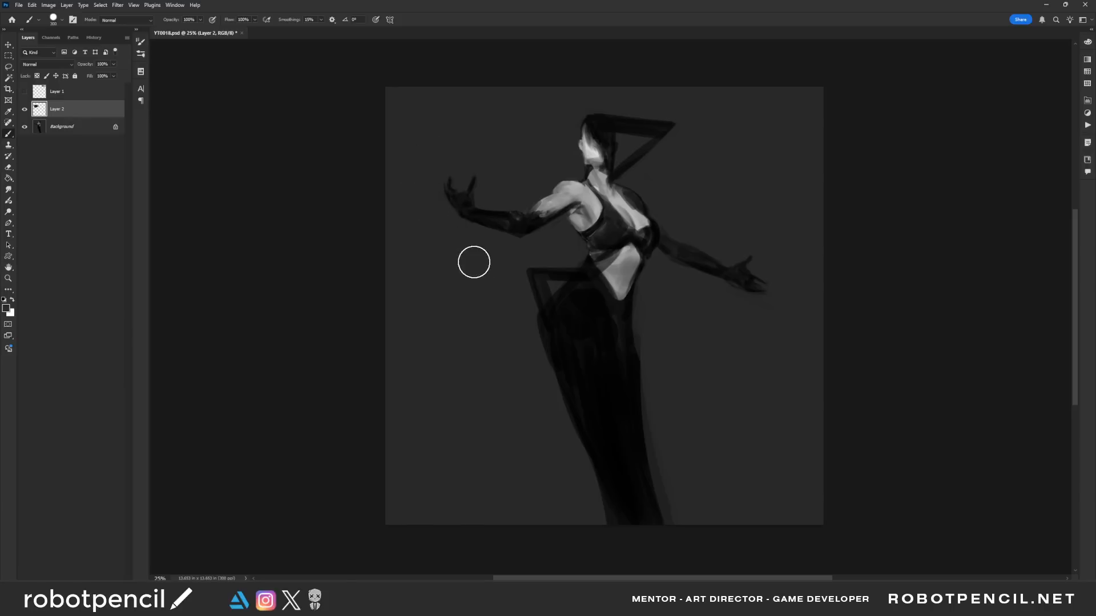
# Reposition the duplicated arm, scale it to 104.44%, and merge it into the background layer.
pyautogui.hotkey('alt', 'v')
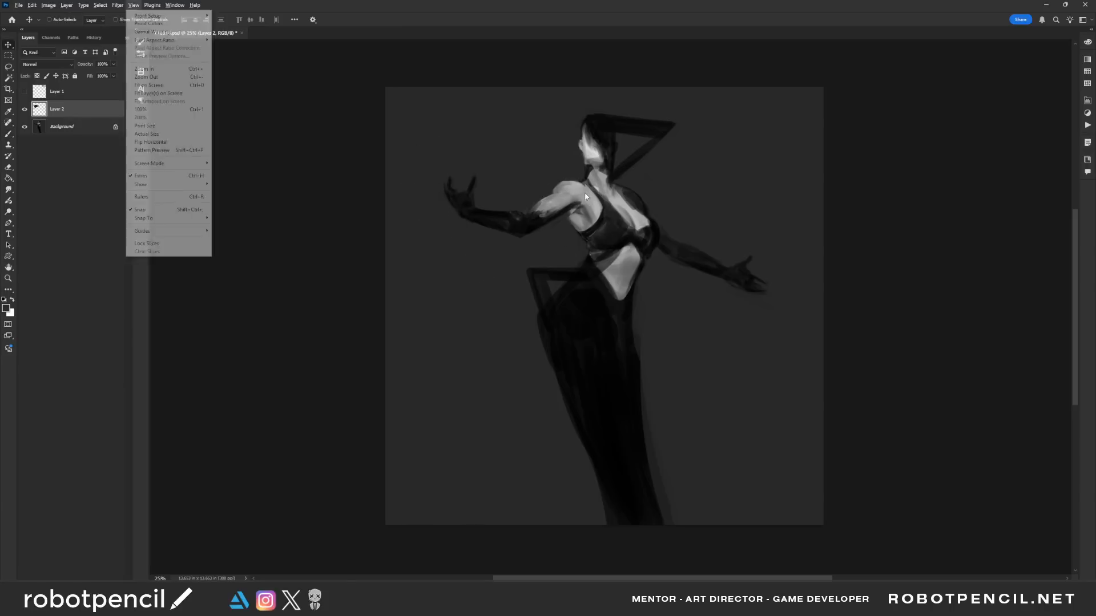
pyautogui.moveTo(585, 193); pyautogui.dragTo(572, 199)
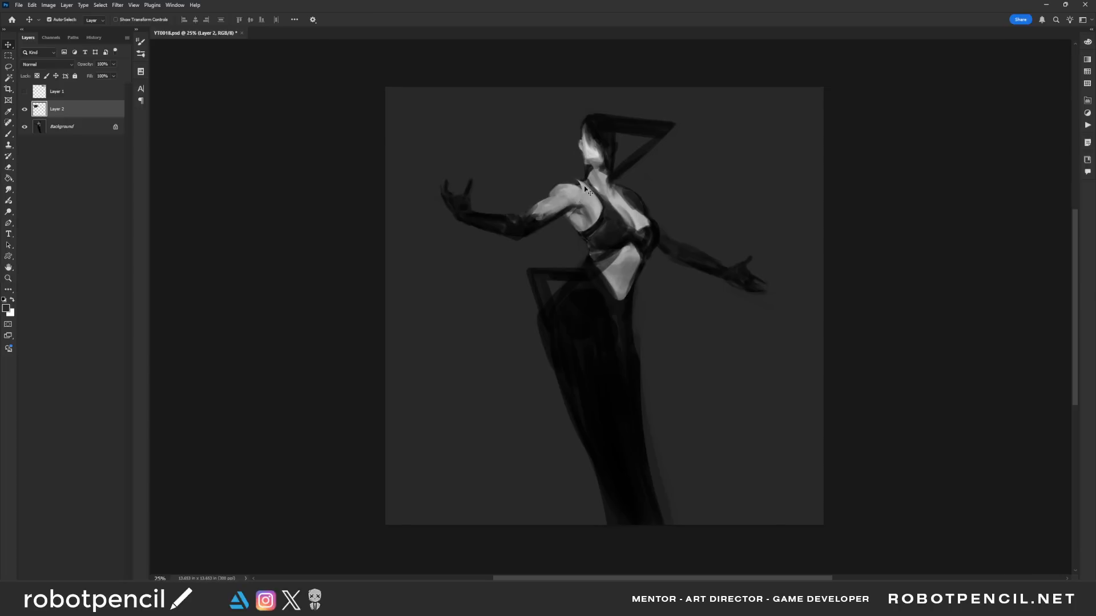
pyautogui.hotkey('ctrl', 't')
pyautogui.moveTo(580, 155); pyautogui.dragTo(585, 153)
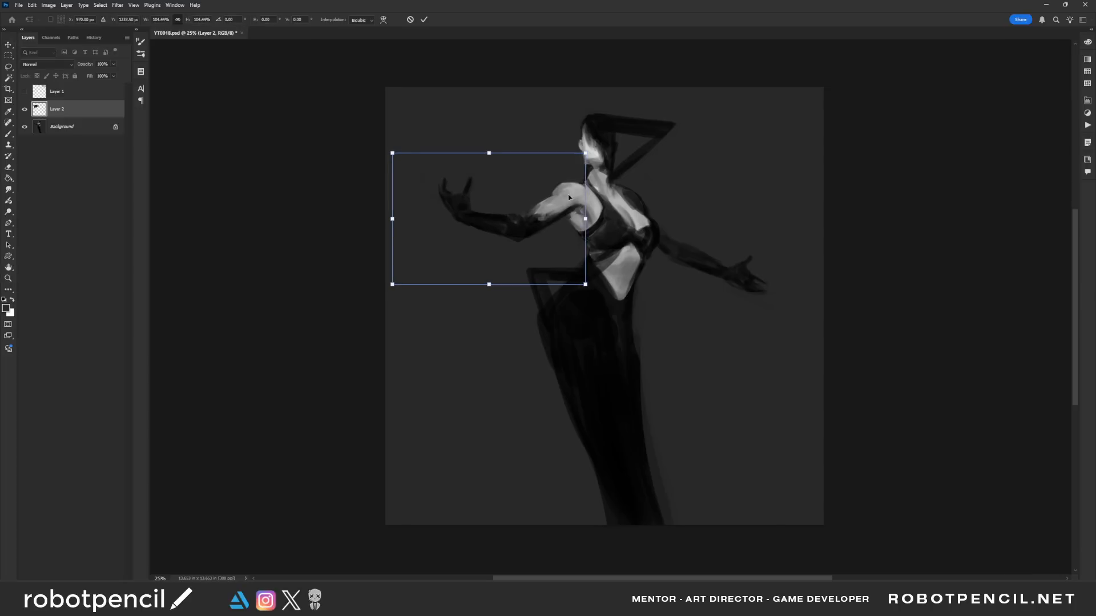
pyautogui.moveTo(568, 196); pyautogui.dragTo(567, 197)
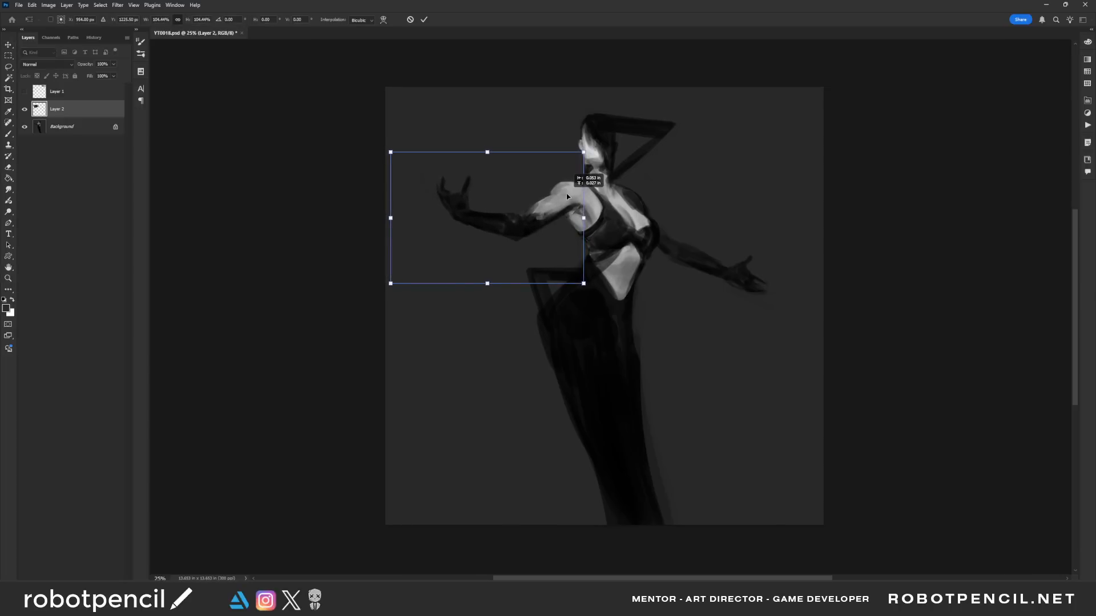
pyautogui.press('Return')
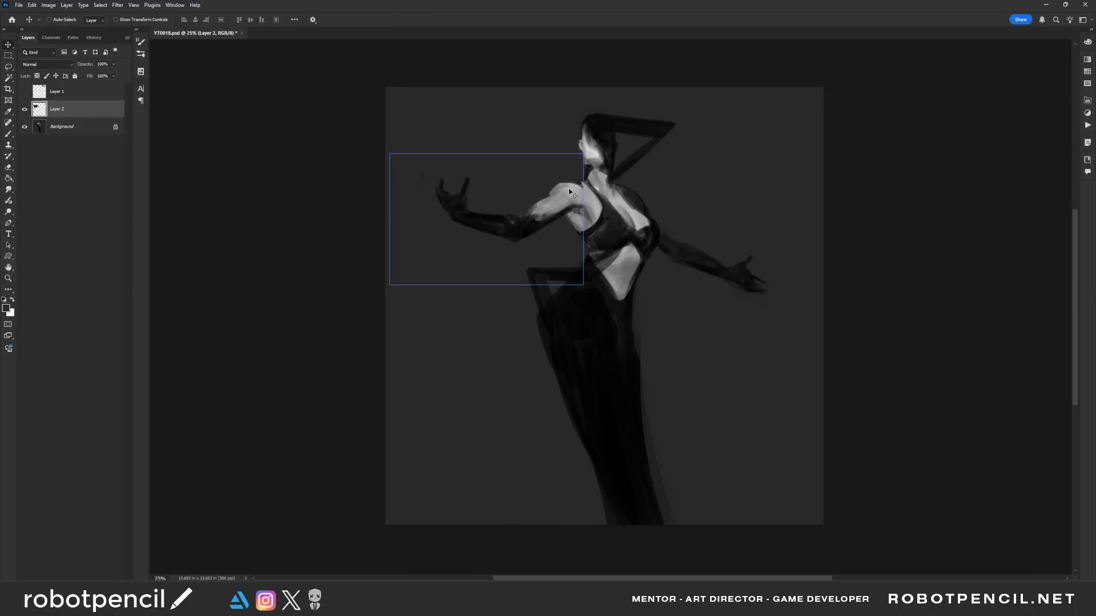
pyautogui.hotkey('ctrl', 'e')
# Flip the canvas and blend the seam between the shortened arm and the shoulder with a small brush and skin greys.
pyautogui.press('b')
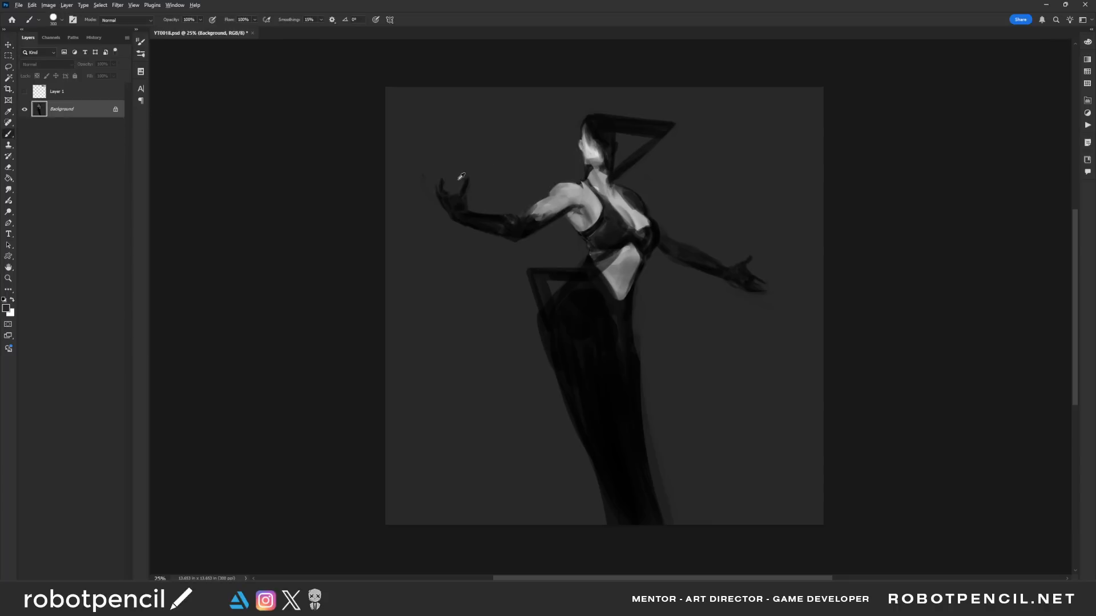
pyautogui.hotkey('ctrl', 'shift', 'h')
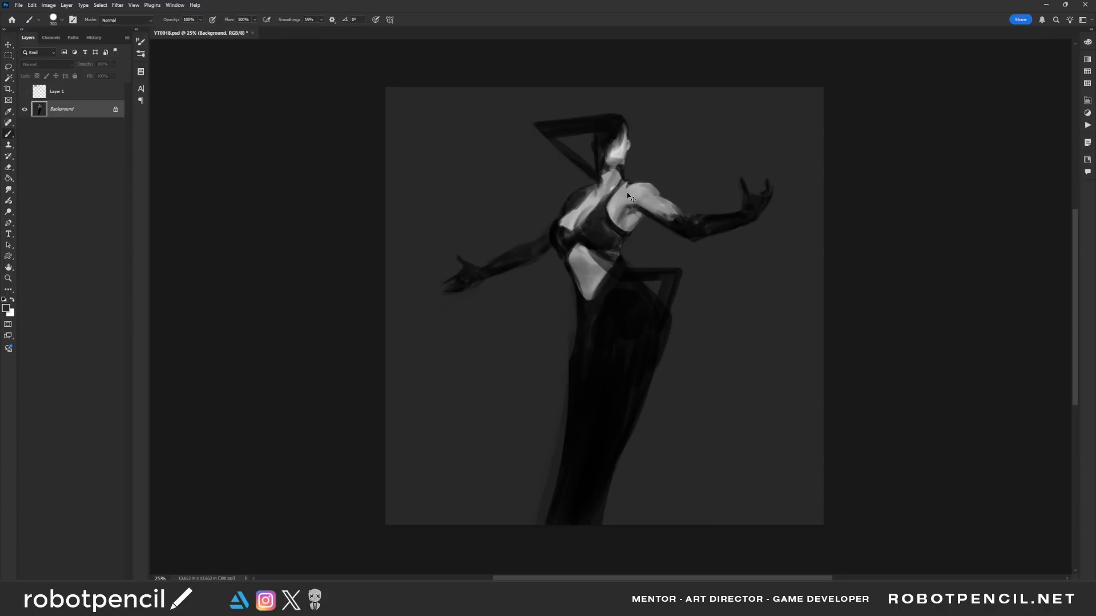
pyautogui.press('[')
pyautogui.press('[')
pyautogui.press('[')
pyautogui.press('[')
pyautogui.press('[')
pyautogui.press('[')
pyautogui.press('[')
pyautogui.press('[')
pyautogui.press('[')
pyautogui.press('[')
pyautogui.press('[')
pyautogui.press('[')
pyautogui.press('d')
pyautogui.moveTo(628, 211); pyautogui.dragTo(633, 210)
pyautogui.press('r')
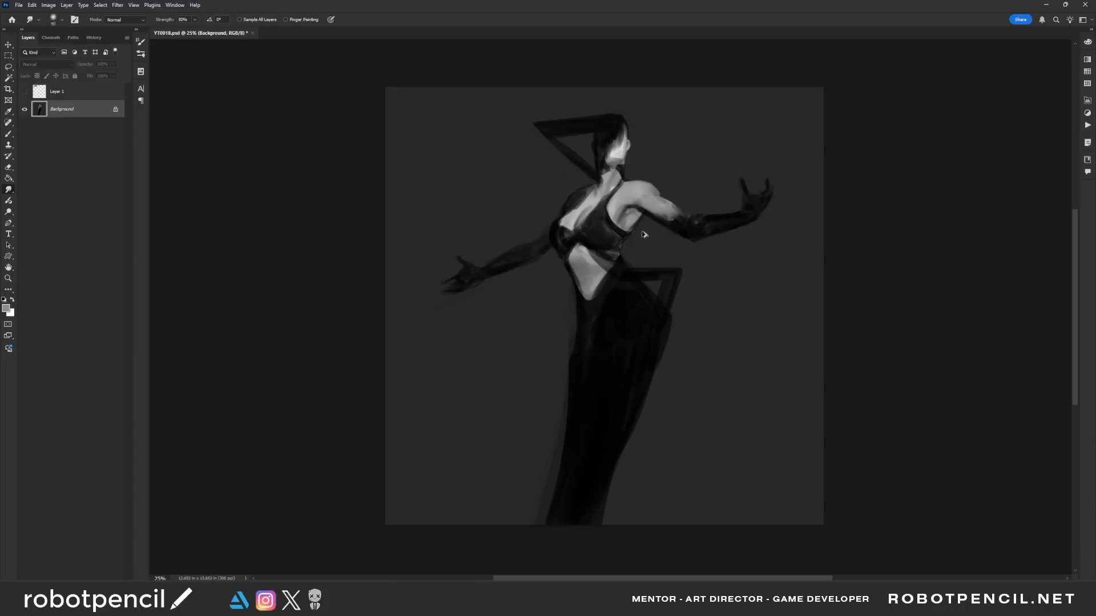
# Flip the canvas and extend the near upper arm's skin down over the glove to the elbow with sampled grey.
pyautogui.press('F2')
pyautogui.press('b')
pyautogui.keyDown('alt'); pyautogui.click(638, 199); pyautogui.keyUp('alt')
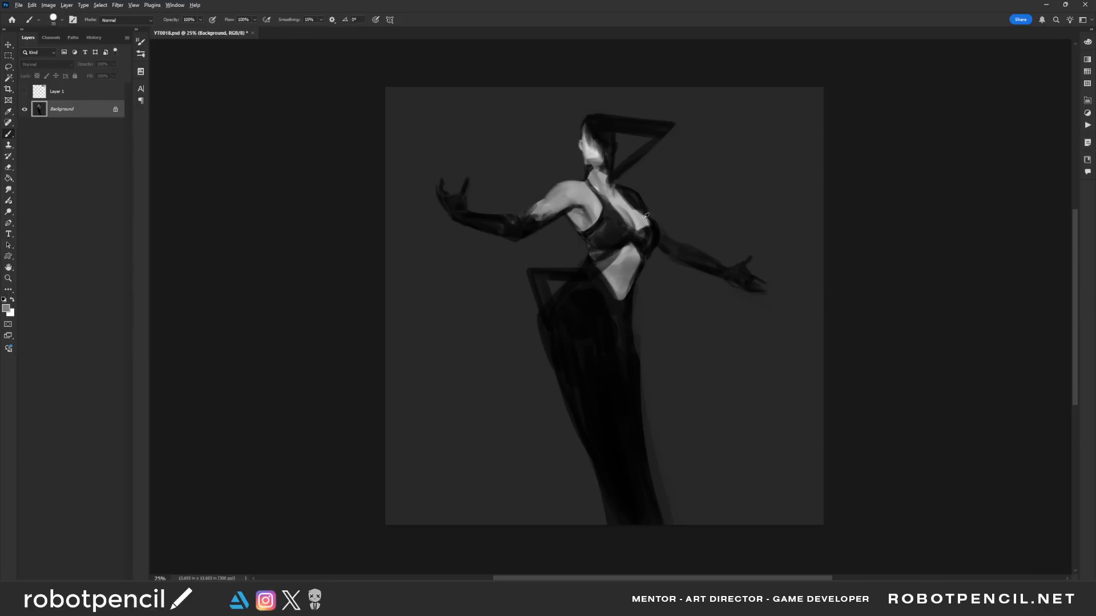
pyautogui.moveTo(551, 206)
pyautogui.mouseDown()
pyautogui.moveTo(529, 220)
pyautogui.moveTo(570, 193)
pyautogui.moveTo(526, 226)
pyautogui.mouseUp()
pyautogui.press(']')
pyautogui.press(']')
pyautogui.press('[')
pyautogui.press('[')
pyautogui.press('[')
pyautogui.press('[')
pyautogui.press('[')
pyautogui.moveTo(529, 223); pyautogui.dragTo(572, 202)
pyautogui.press('d')
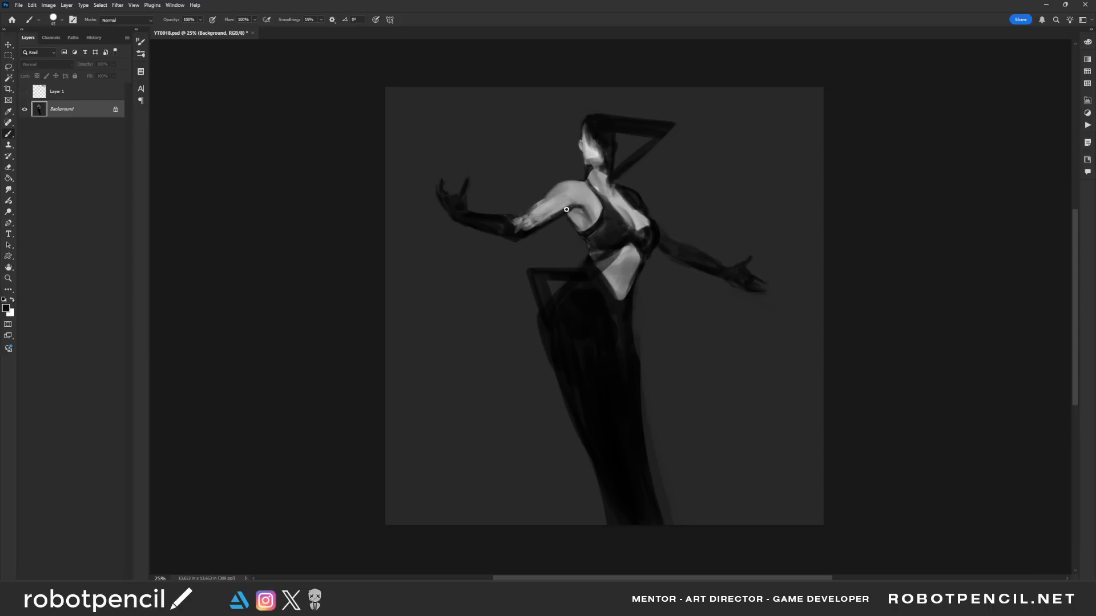
# Rework the glove's upper edge at the near elbow with sampled skin grey and a small black brush.
pyautogui.press(']')
pyautogui.press(']')
pyautogui.press(']')
pyautogui.press(']')
pyautogui.press(']')
pyautogui.press(']')
pyautogui.press(']')
pyautogui.press(']')
pyautogui.press(']')
pyautogui.press(']')
pyautogui.press(']')
pyautogui.keyDown('alt'); pyautogui.click(571, 200); pyautogui.keyUp('alt')
pyautogui.hscroll(-1, 542, 206)
pyautogui.press('[')
pyautogui.press('[')
pyautogui.press('[')
pyautogui.press('[')
pyautogui.press('[')
pyautogui.press('[')
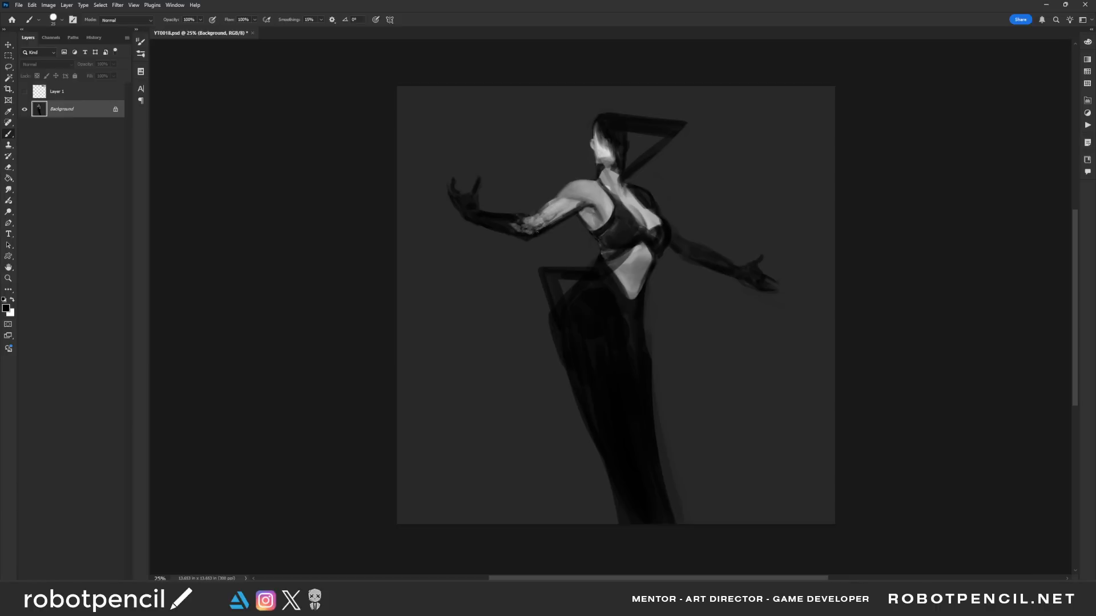
# Model the muscles of the near upper arm and shoulder with sampled skin greys and flip the canvas horizontally.
pyautogui.keyDown('alt'); pyautogui.click(540, 213); pyautogui.keyUp('alt')
pyautogui.keyDown('alt'); pyautogui.click(590, 202); pyautogui.keyUp('alt')
pyautogui.moveTo(553, 201)
pyautogui.mouseDown()
pyautogui.moveTo(536, 222)
pyautogui.moveTo(574, 199)
pyautogui.moveTo(539, 215)
pyautogui.moveTo(557, 204)
pyautogui.moveTo(536, 224)
pyautogui.moveTo(564, 201)
pyautogui.moveTo(535, 236)
pyautogui.moveTo(554, 202)
pyautogui.moveTo(534, 221)
pyautogui.moveTo(577, 206)
pyautogui.moveTo(557, 227)
pyautogui.mouseUp()
pyautogui.keyDown('alt'); pyautogui.click(556, 204); pyautogui.keyUp('alt')
pyautogui.press(']')
pyautogui.press(']')
pyautogui.keyDown('alt'); pyautogui.click(572, 206); pyautogui.keyUp('alt')
pyautogui.keyDown('alt'); pyautogui.click(577, 203); pyautogui.keyUp('alt')
pyautogui.keyDown('alt'); pyautogui.click(576, 210); pyautogui.keyUp('alt')
pyautogui.keyDown('alt'); pyautogui.click(580, 204); pyautogui.keyUp('alt')
pyautogui.press('h')
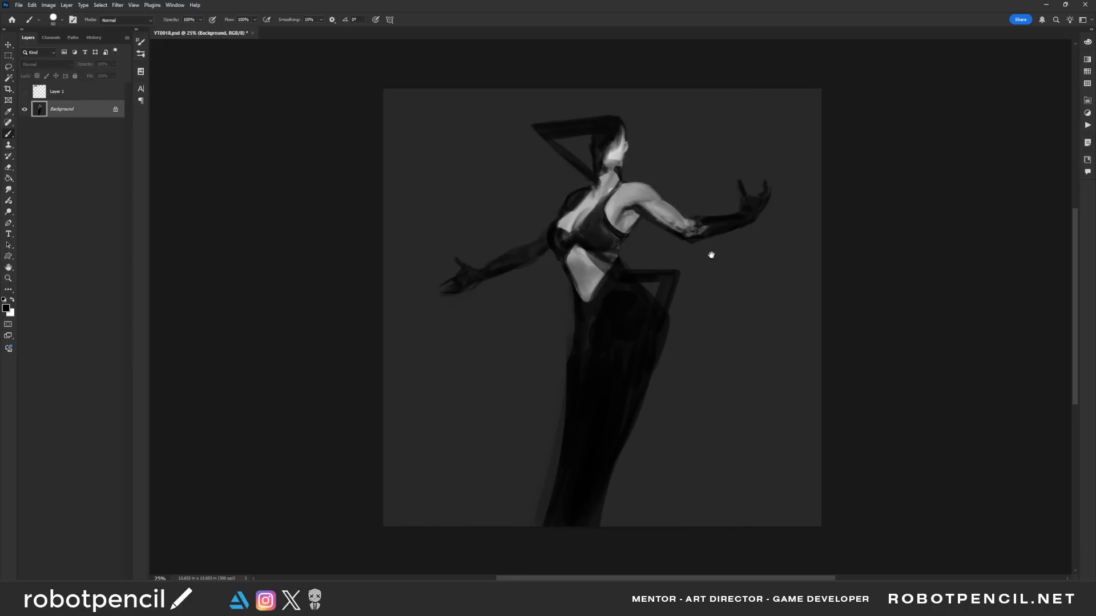
# Soften the near upper arm's shading towards the elbow with the Smudge tool and flip the canvas back.
pyautogui.moveTo(595, 221); pyautogui.dragTo(627, 239)
pyautogui.press(']')
pyautogui.press(']')
pyautogui.press(']')
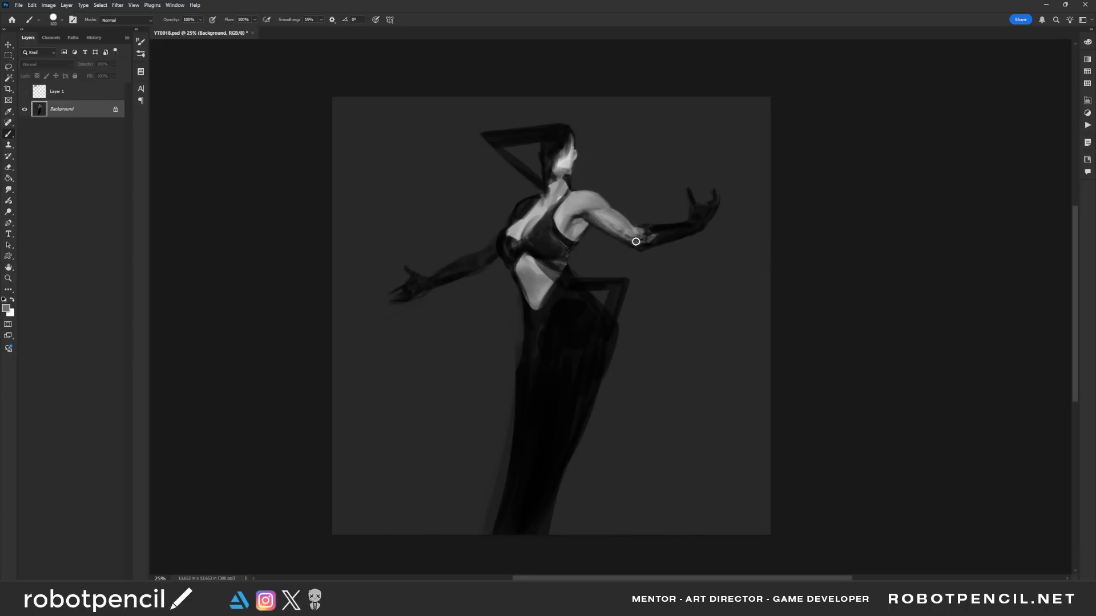
pyautogui.press('r')
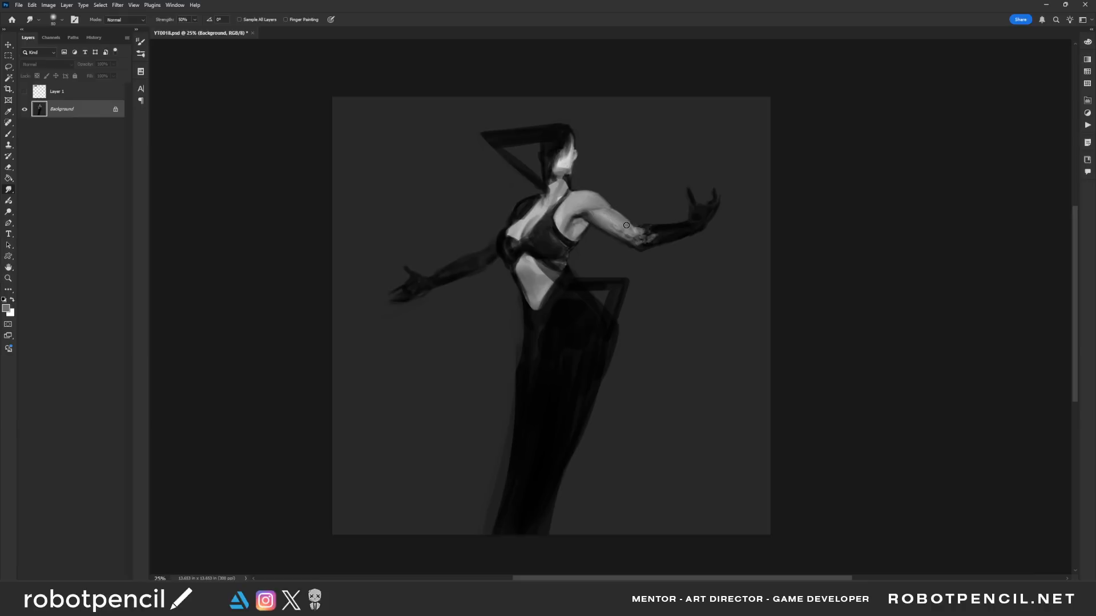
pyautogui.press('z')
pyautogui.keyDown('alt'); pyautogui.click(637, 269); pyautogui.keyUp('alt')
pyautogui.keyDown('alt'); pyautogui.click(637, 268); pyautogui.keyUp('alt')
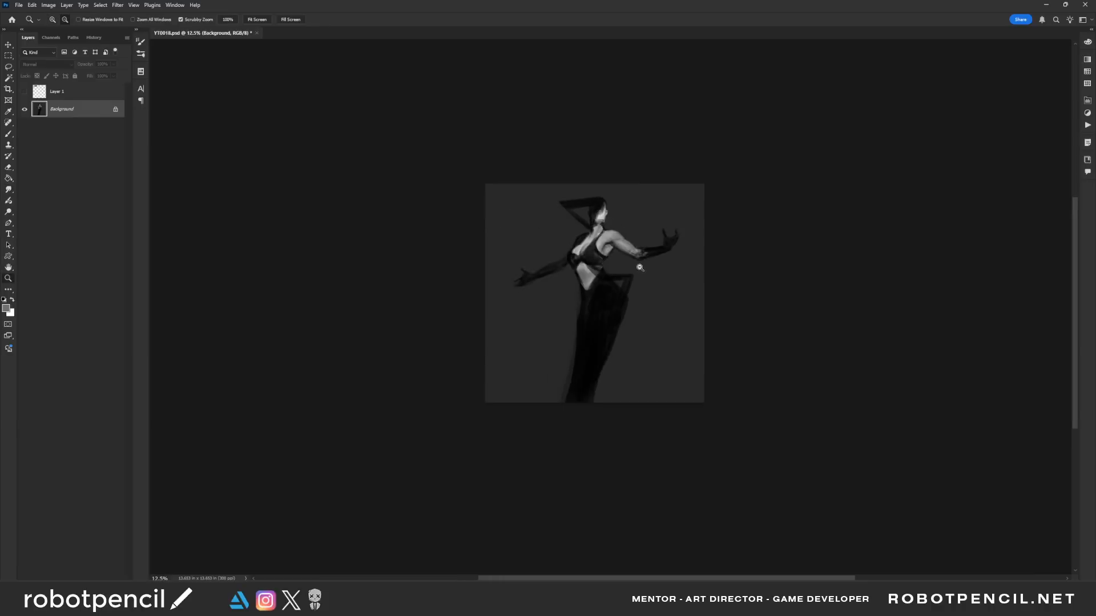
pyautogui.keyDown('alt'); pyautogui.click(638, 267); pyautogui.keyUp('alt')
pyautogui.press('h')
pyautogui.click(612, 257)
pyautogui.click(613, 256)
pyautogui.click(613, 256)
pyautogui.press('b')
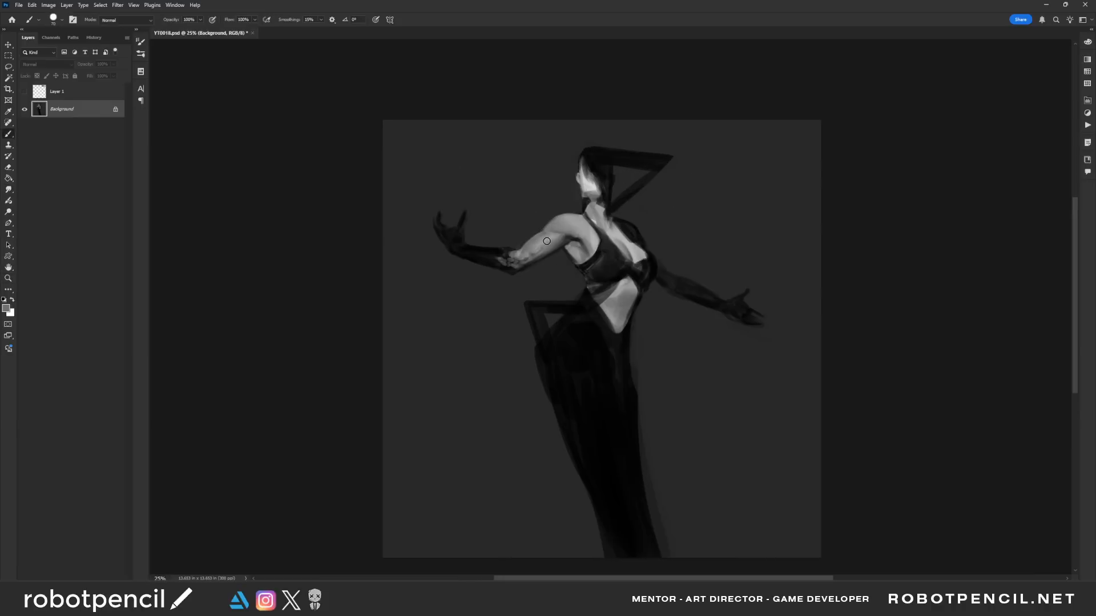
# Refine the shading along the near upper arm and armpit with brush strokes of sampled skin grey.
pyautogui.moveTo(527, 251)
pyautogui.mouseDown()
pyautogui.moveTo(572, 222)
pyautogui.moveTo(563, 225)
pyautogui.moveTo(580, 226)
pyautogui.moveTo(561, 223)
pyautogui.moveTo(580, 256)
pyautogui.mouseUp()
pyautogui.press(']')
pyautogui.press(']')
pyautogui.press('[')
pyautogui.keyDown('alt'); pyautogui.click(578, 240); pyautogui.keyUp('alt')
pyautogui.moveTo(569, 245); pyautogui.dragTo(590, 262)
# Darken the bars of the triangular hip shape with black, undoing the strokes that miss.
pyautogui.keyDown('alt'); pyautogui.click(614, 230); pyautogui.keyUp('alt')
pyautogui.moveTo(624, 282)
pyautogui.mouseDown()
pyautogui.moveTo(619, 308)
pyautogui.moveTo(623, 297)
pyautogui.moveTo(614, 299)
pyautogui.moveTo(633, 296)
pyautogui.moveTo(609, 340)
pyautogui.moveTo(629, 306)
pyautogui.moveTo(619, 300)
pyautogui.moveTo(618, 333)
pyautogui.moveTo(543, 307)
pyautogui.moveTo(578, 312)
pyautogui.moveTo(530, 305)
pyautogui.moveTo(549, 338)
pyautogui.moveTo(551, 373)
pyautogui.mouseUp()
pyautogui.press('d')
pyautogui.press(']')
pyautogui.press(']')
pyautogui.press(']')
pyautogui.hotkey('ctrl', 'z')
pyautogui.press('[')
pyautogui.press('[')
pyautogui.press('[')
pyautogui.press('[')
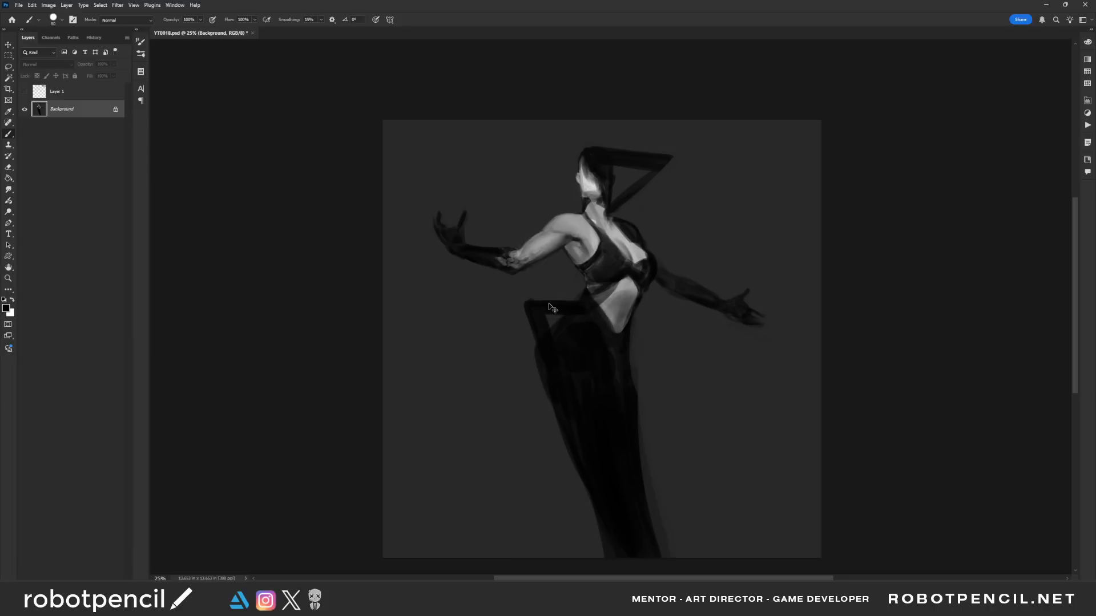
pyautogui.hotkey('ctrl', 'z')
pyautogui.moveTo(528, 312); pyautogui.dragTo(577, 306)
# Fill the dress's hip and thigh area with more solid black using a larger brush.
pyautogui.press(']')
pyautogui.press(']')
pyautogui.press(']')
pyautogui.press(']')
pyautogui.press(']')
pyautogui.moveTo(585, 394)
pyautogui.mouseDown()
pyautogui.moveTo(536, 320)
pyautogui.moveTo(513, 400)
pyautogui.mouseUp()
pyautogui.moveTo(499, 319); pyautogui.dragTo(553, 479)
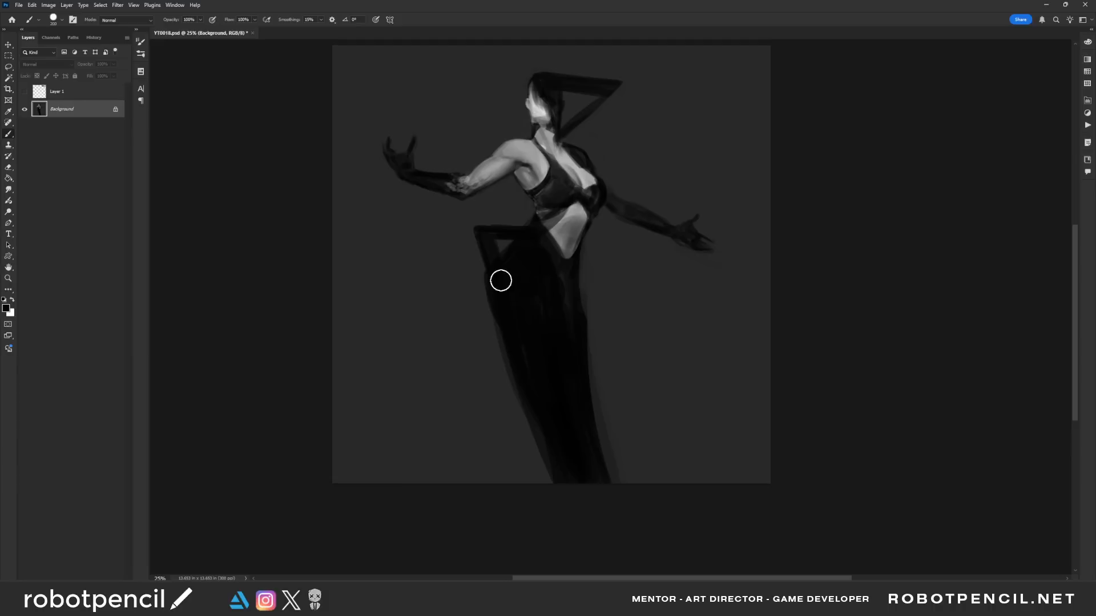
# Trim both edges of the lower skirt with background grey to slim the dress silhouette.
pyautogui.press(']')
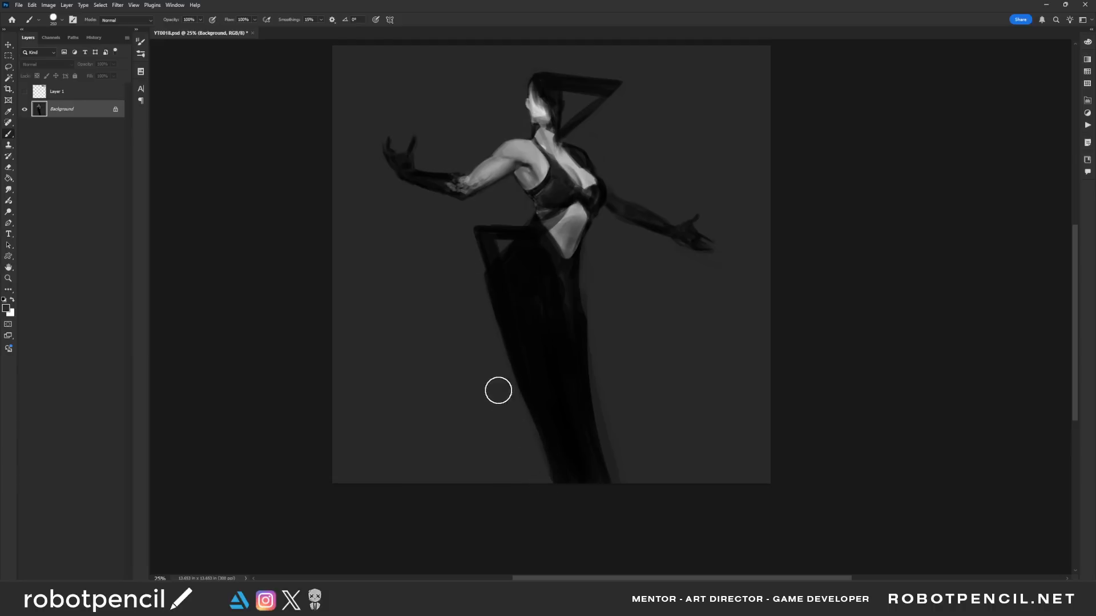
pyautogui.moveTo(531, 414); pyautogui.dragTo(545, 485)
pyautogui.moveTo(591, 253)
pyautogui.mouseDown()
pyautogui.moveTo(608, 459)
pyautogui.moveTo(605, 245)
pyautogui.moveTo(621, 504)
pyautogui.moveTo(604, 259)
pyautogui.moveTo(594, 420)
pyautogui.moveTo(591, 265)
pyautogui.moveTo(588, 387)
pyautogui.mouseUp()
pyautogui.moveTo(592, 284); pyautogui.dragTo(609, 478)
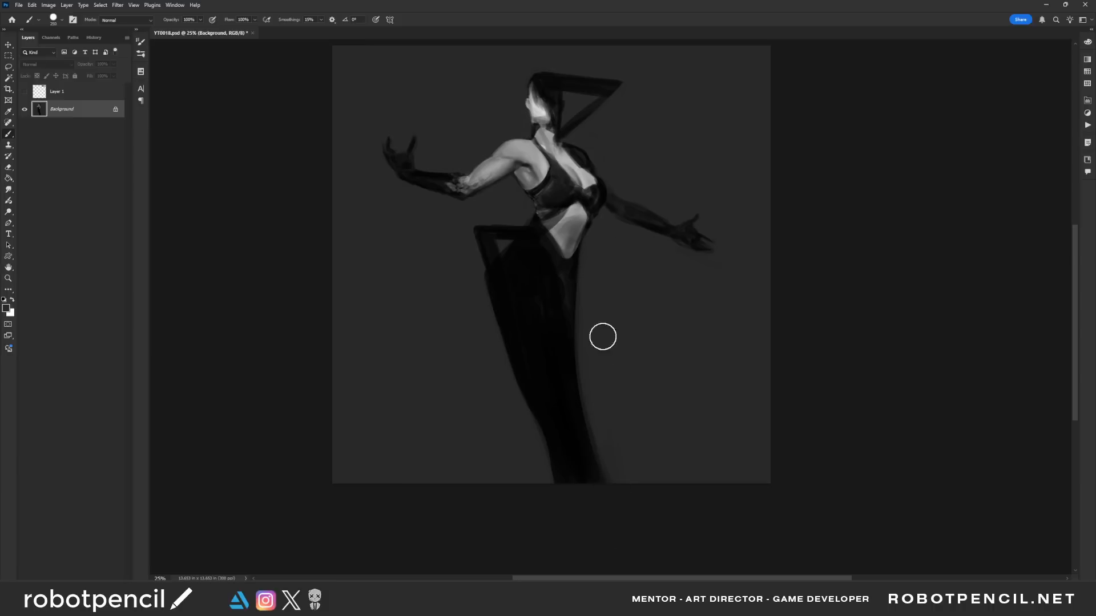
# Flip the canvas and extend the dress's back edge in sampled black into a straight line down to the hem.
pyautogui.hotkey('ctrl', 'shift', 'h')
pyautogui.moveTo(597, 281); pyautogui.dragTo(593, 253)
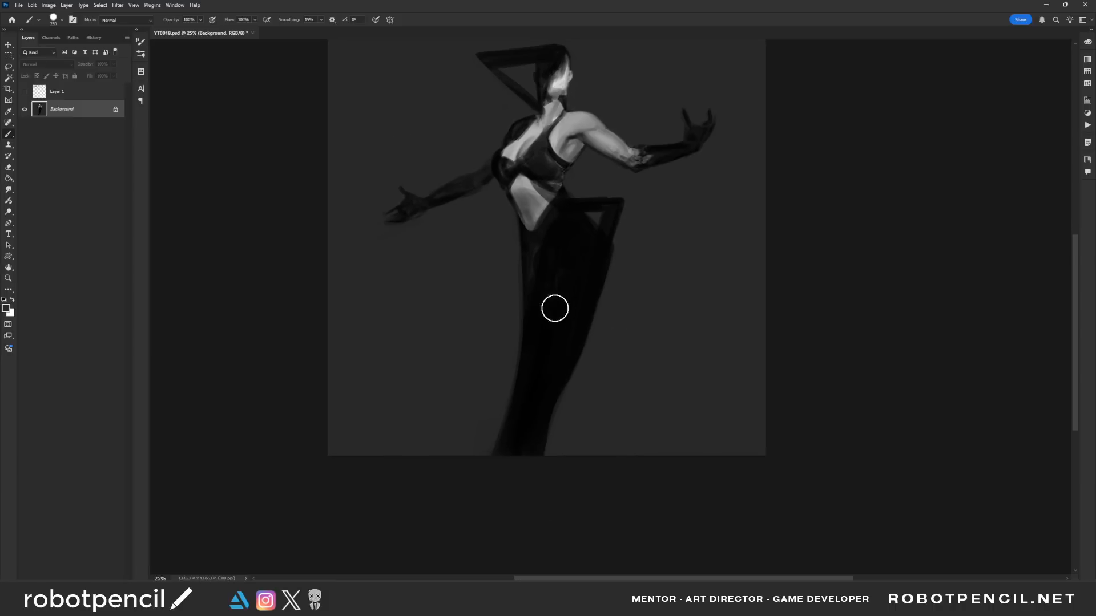
pyautogui.keyDown('alt'); pyautogui.click(555, 308); pyautogui.keyUp('alt')
pyautogui.moveTo(582, 326); pyautogui.dragTo(547, 474)
pyautogui.moveTo(586, 271); pyautogui.dragTo(534, 464)
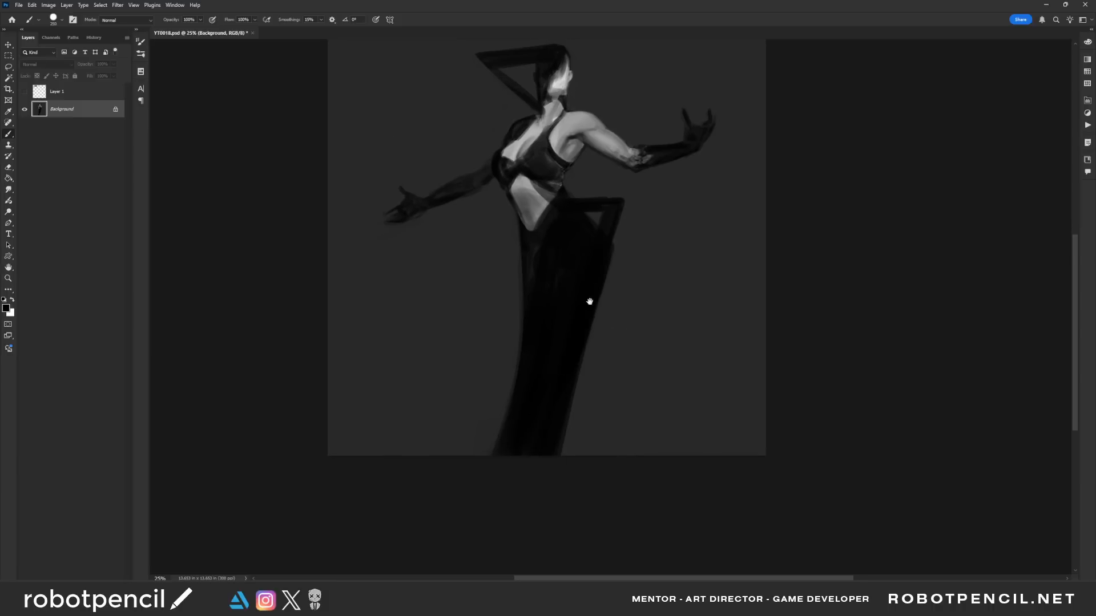
# Refine the dress front, waist and neckline with a small brush and sampled tones.
pyautogui.moveTo(589, 300); pyautogui.dragTo(569, 392)
pyautogui.press('[')
pyautogui.press('[')
pyautogui.press('[')
pyautogui.press('[')
pyautogui.press('[')
pyautogui.press('[')
pyautogui.press('[')
pyautogui.press('[')
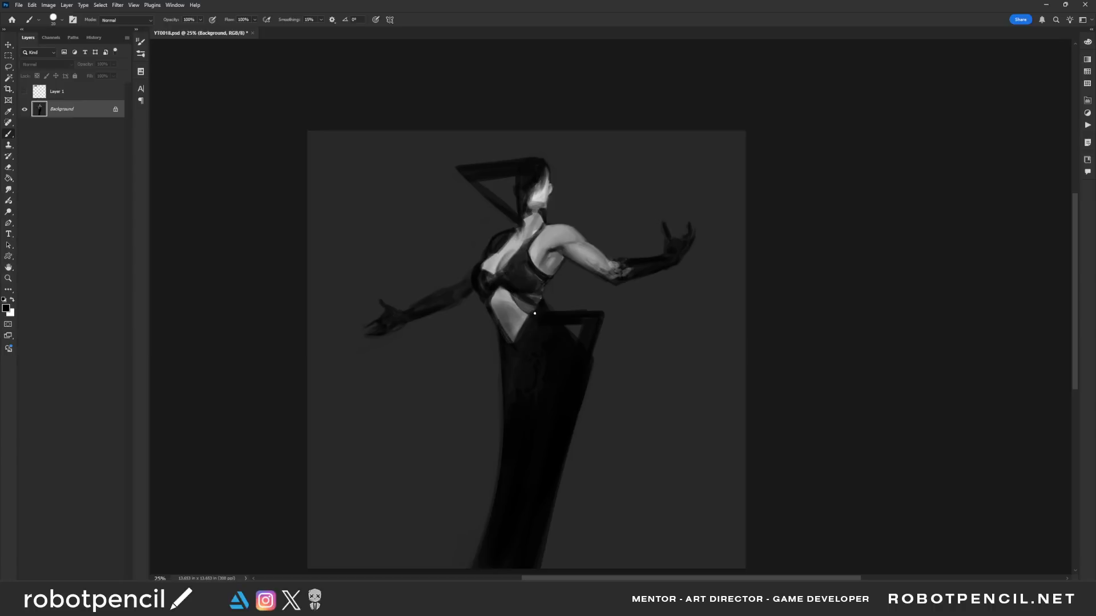
pyautogui.keyDown('alt'); pyautogui.click(522, 252); pyautogui.keyUp('alt')
pyautogui.keyDown('alt'); pyautogui.click(525, 221); pyautogui.keyUp('alt')
# Shade the cheek and side of the face with sampled light and mid greys, varying the brush size.
pyautogui.keyDown('alt'); pyautogui.click(535, 194); pyautogui.keyUp('alt')
pyautogui.press(']')
pyautogui.press(']')
pyautogui.press(']')
pyautogui.press(']')
pyautogui.press(']')
pyautogui.moveTo(537, 201); pyautogui.dragTo(538, 191)
pyautogui.press('[')
pyautogui.press('[')
pyautogui.press('[')
pyautogui.keyDown('alt'); pyautogui.click(542, 193); pyautogui.keyUp('alt')
pyautogui.keyDown('alt'); pyautogui.click(545, 184); pyautogui.keyUp('alt')
pyautogui.keyDown('alt'); pyautogui.click(541, 181); pyautogui.keyUp('alt')
pyautogui.keyDown('alt'); pyautogui.click(544, 190); pyautogui.keyUp('alt')
pyautogui.keyDown('alt'); pyautogui.click(545, 183); pyautogui.keyUp('alt')
pyautogui.keyDown('alt'); pyautogui.click(542, 188); pyautogui.keyUp('alt')
# Flip the canvas and smudge the forehead into the dark hair to soften the hairline.
pyautogui.hotkey('ctrl', 'f')
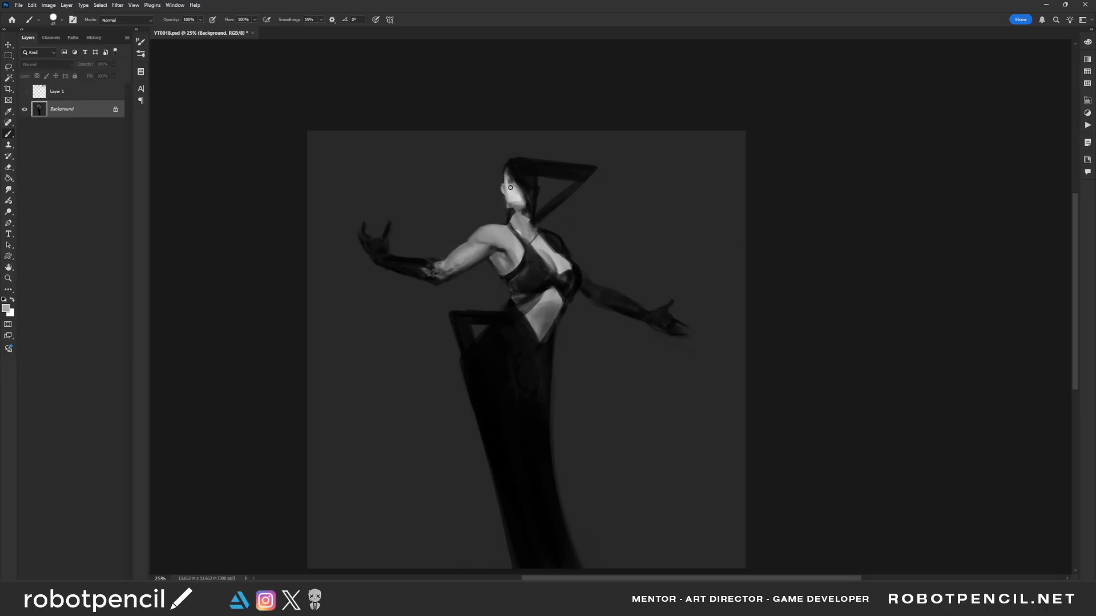
pyautogui.keyDown('alt'); pyautogui.click(518, 194); pyautogui.keyUp('alt')
pyautogui.press('r')
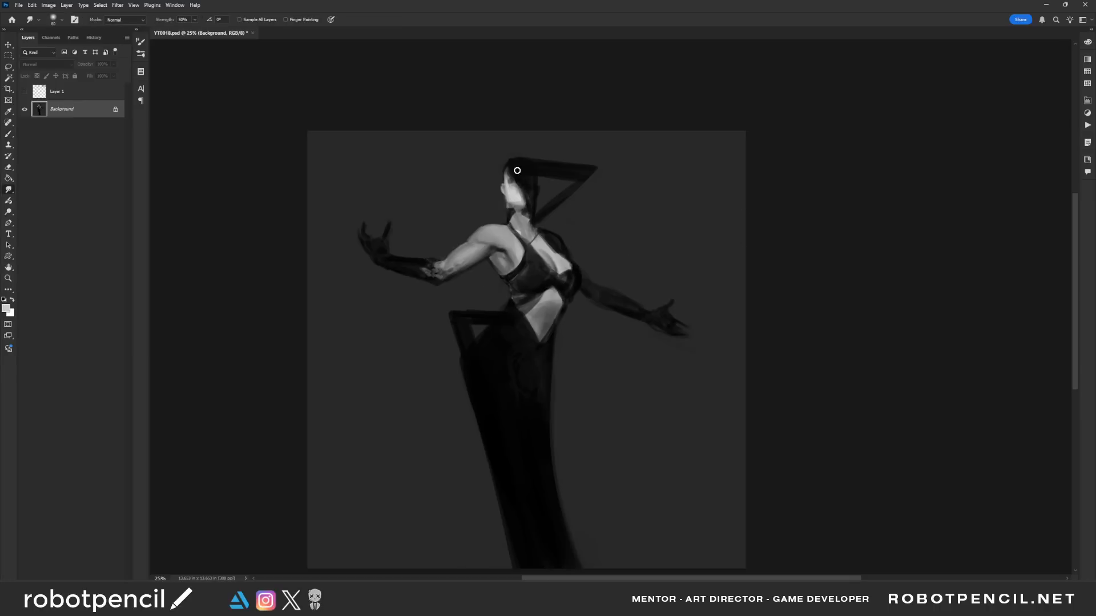
pyautogui.moveTo(507, 181); pyautogui.dragTo(508, 195)
pyautogui.press(']')
pyautogui.press(']')
pyautogui.press('b')
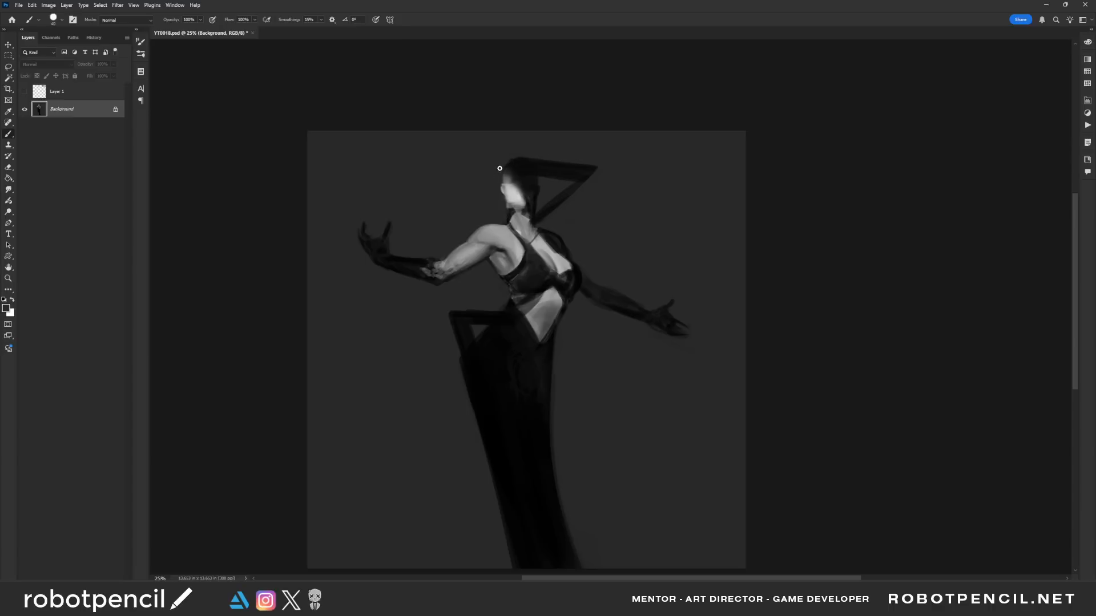
# Flip the canvas and shade the neck and collarbone with sampled skin greys beneath the jaw.
pyautogui.press('z')
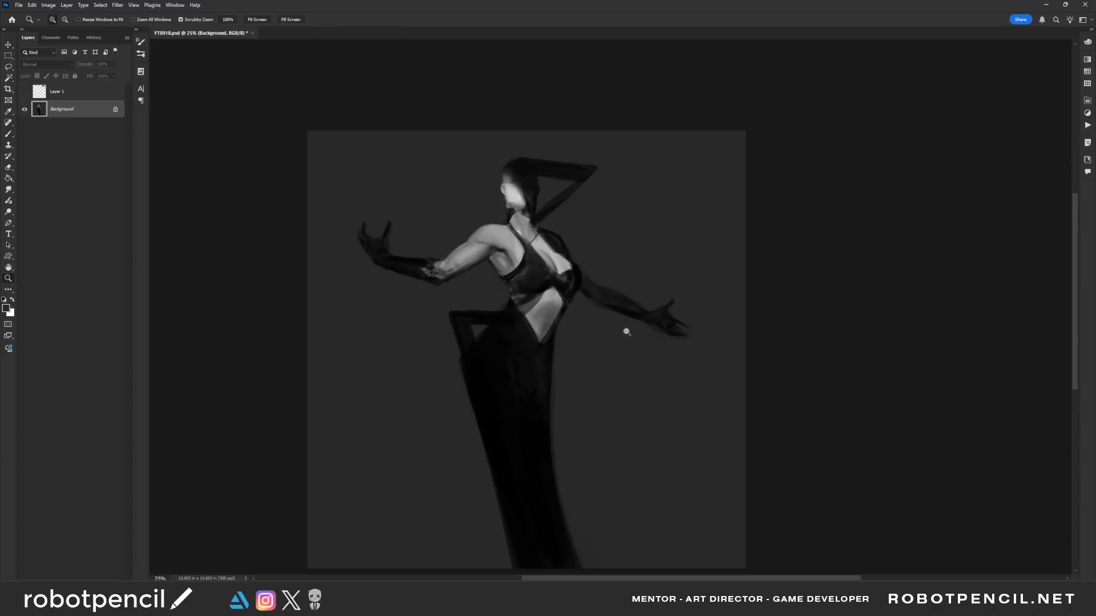
pyautogui.keyDown('alt'); pyautogui.click(627, 331); pyautogui.keyUp('alt')
pyautogui.keyDown('alt'); pyautogui.click(627, 331); pyautogui.keyUp('alt')
pyautogui.keyDown('alt'); pyautogui.click(625, 328); pyautogui.keyUp('alt')
pyautogui.press('F2')
pyautogui.click(597, 302)
pyautogui.scroll(3, 597, 302)
pyautogui.press('b')
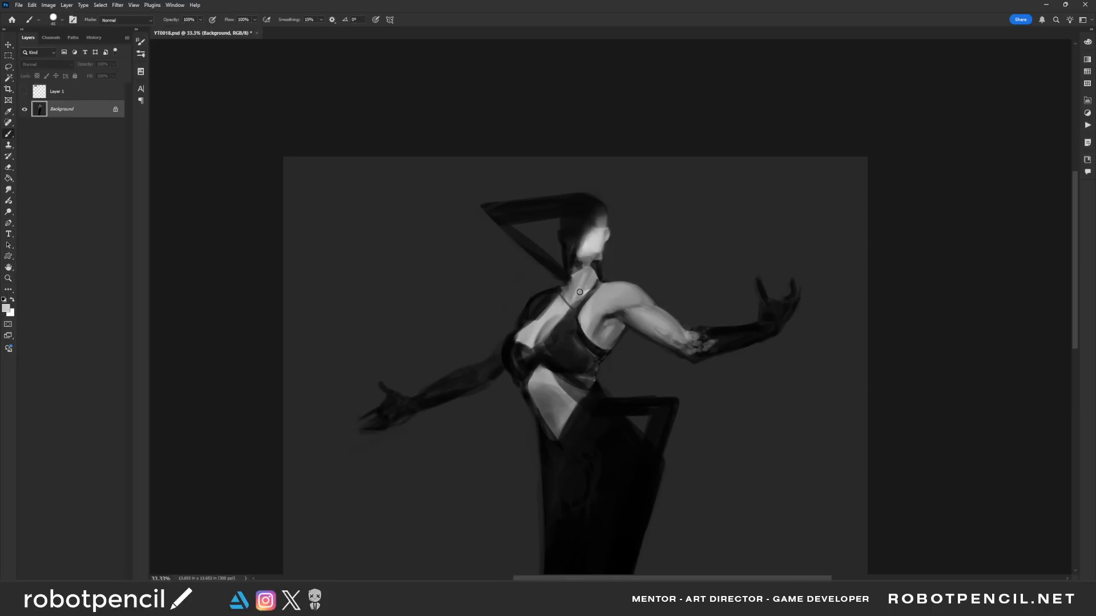
pyautogui.press(']')
pyautogui.moveTo(583, 295); pyautogui.dragTo(569, 314)
pyautogui.press(']')
pyautogui.press(']')
pyautogui.press(']')
pyautogui.press(']')
pyautogui.keyDown('alt'); pyautogui.click(576, 273); pyautogui.keyUp('alt')
pyautogui.keyDown('alt'); pyautogui.click(574, 262); pyautogui.keyUp('alt')
pyautogui.moveTo(571, 281)
pyautogui.mouseDown()
pyautogui.moveTo(573, 292)
pyautogui.moveTo(573, 266)
pyautogui.moveTo(586, 295)
pyautogui.moveTo(575, 297)
pyautogui.moveTo(577, 272)
pyautogui.moveTo(590, 264)
pyautogui.moveTo(576, 289)
pyautogui.mouseUp()
pyautogui.keyDown('alt'); pyautogui.click(576, 282); pyautogui.keyUp('alt')
pyautogui.keyDown('alt'); pyautogui.click(571, 273); pyautogui.keyUp('alt')
pyautogui.keyDown('alt'); pyautogui.click(576, 274); pyautogui.keyUp('alt')
# Blend the neck shading under the jaw with the Smudge tool and flip the canvas horizontally.
pyautogui.press('r')
pyautogui.hotkey('ctrl', 'space')
pyautogui.keyDown('alt'); pyautogui.click(616, 346); pyautogui.keyUp('alt')
pyautogui.keyDown('alt'); pyautogui.click(615, 346); pyautogui.keyUp('alt')
pyautogui.keyDown('alt'); pyautogui.click(616, 346); pyautogui.keyUp('alt')
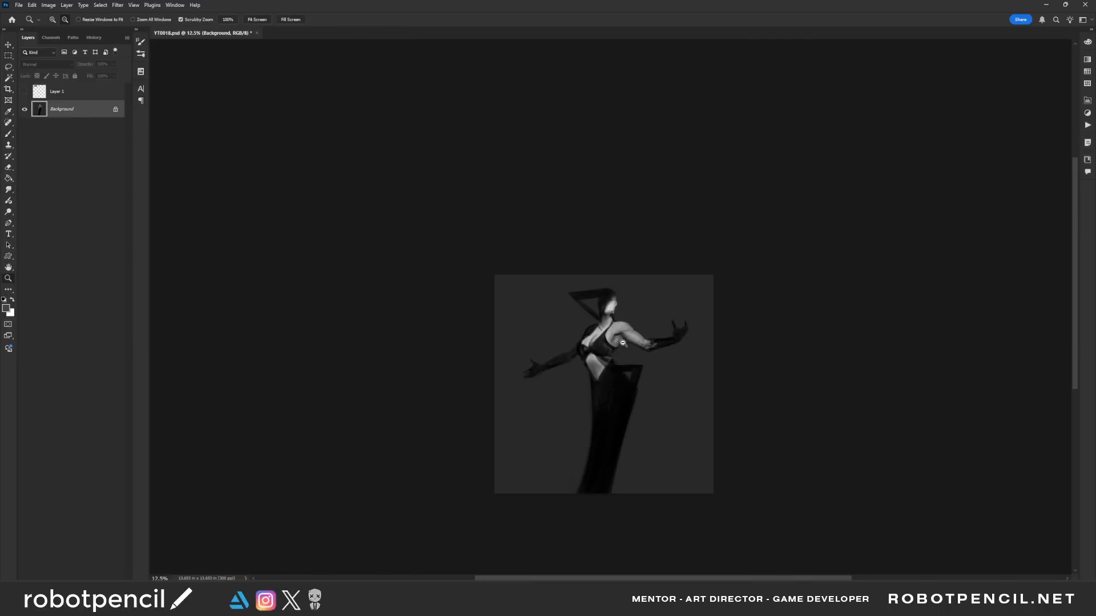
pyautogui.hotkey('ctrl', 'shift', 'h')
pyautogui.keyDown('ctrl'); pyautogui.click(623, 348); pyautogui.keyUp('ctrl')
pyautogui.keyDown('ctrl'); pyautogui.click(624, 349); pyautogui.keyUp('ctrl')
pyautogui.keyDown('ctrl'); pyautogui.click(624, 349); pyautogui.keyUp('ctrl')
pyautogui.moveTo(624, 348); pyautogui.dragTo(611, 268)
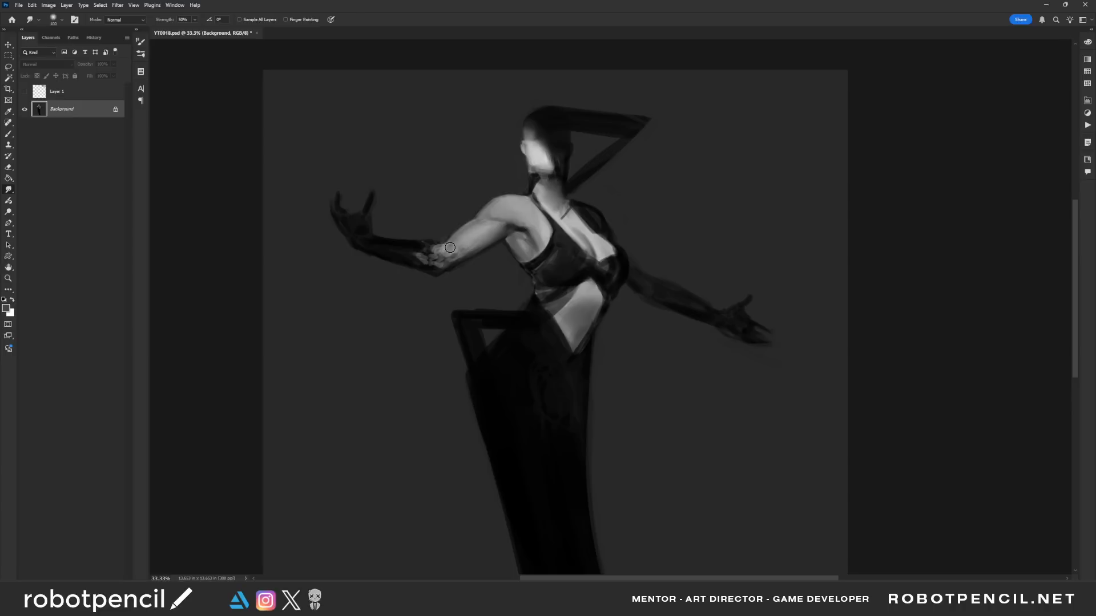
# Add small light-grey accents sampled from the face to the glove edge at the near elbow and flip the canvas.
pyautogui.press('b')
pyautogui.keyDown('alt'); pyautogui.click(545, 149); pyautogui.keyUp('alt')
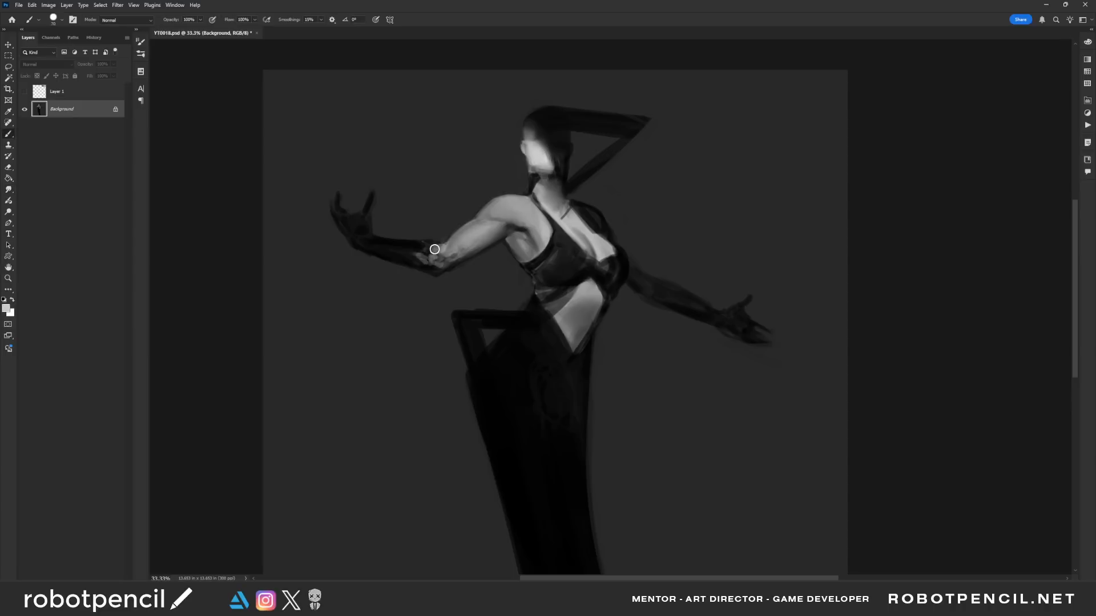
pyautogui.press('[')
pyautogui.press('[')
pyautogui.press('[')
pyautogui.press('[')
pyautogui.press('[')
pyautogui.press('[')
pyautogui.moveTo(433, 253); pyautogui.dragTo(410, 253)
pyautogui.press('z')
pyautogui.keyDown('alt'); pyautogui.click(593, 329); pyautogui.keyUp('alt')
pyautogui.keyDown('alt'); pyautogui.click(594, 330); pyautogui.keyUp('alt')
pyautogui.keyDown('alt'); pyautogui.click(593, 329); pyautogui.keyUp('alt')
pyautogui.hotkey('ctrl', 'shift', 'h')
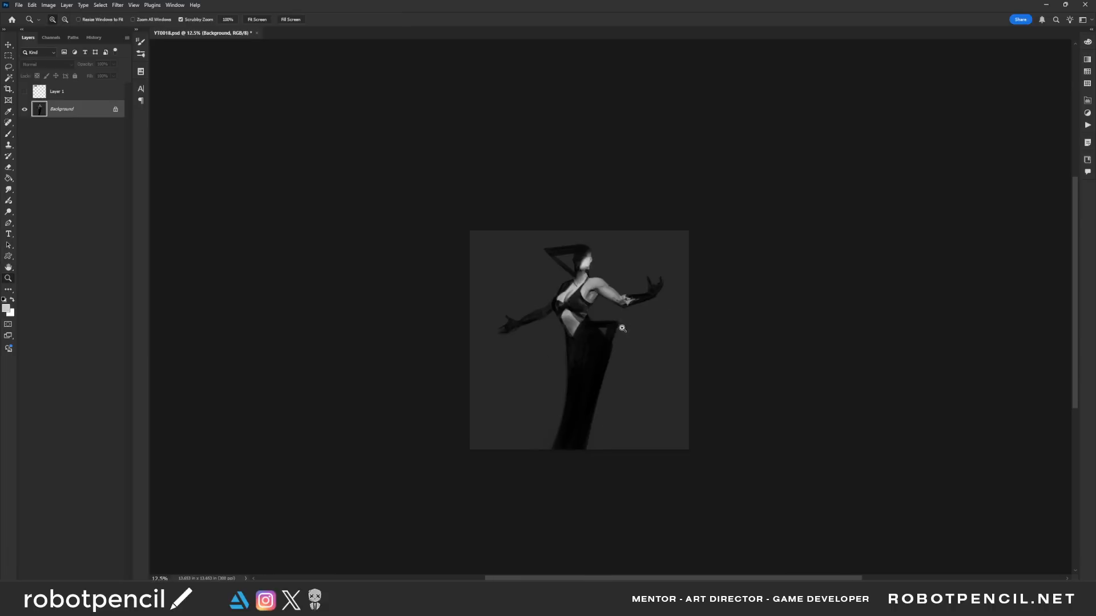
pyautogui.click(626, 322)
pyautogui.click(629, 318)
pyautogui.click(634, 313)
pyautogui.press('b')
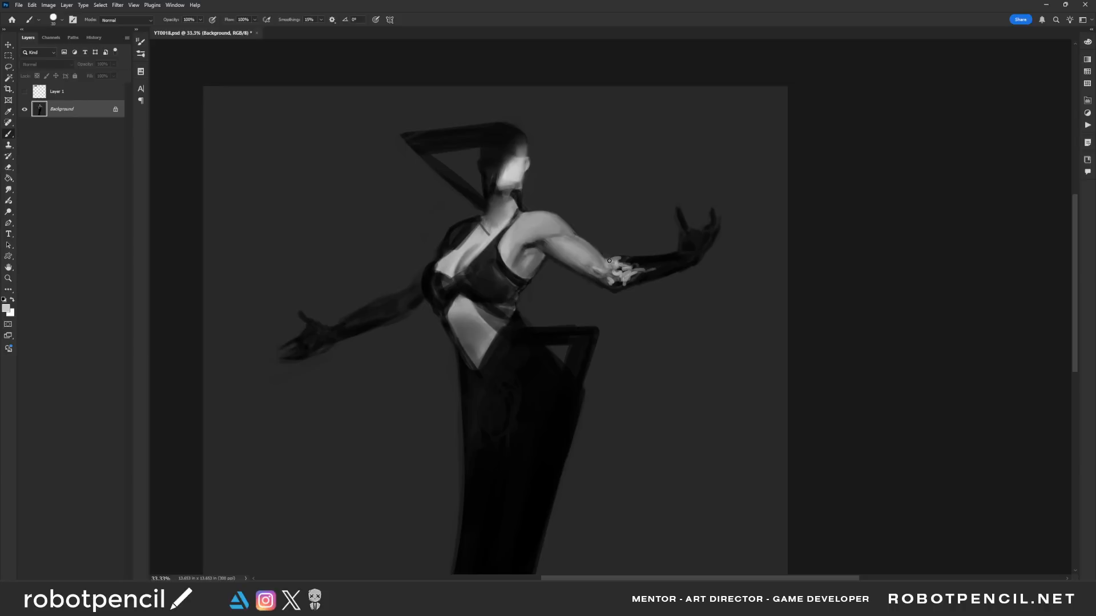
pyautogui.press('s')
pyautogui.click(597, 255)
pyautogui.click(525, 223)
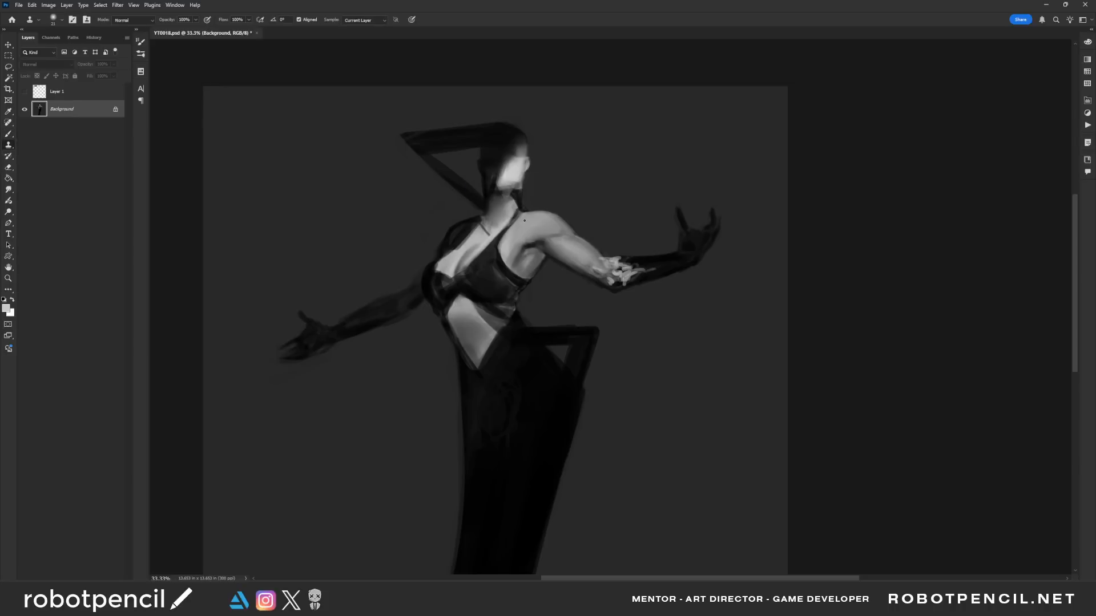
pyautogui.press('b')
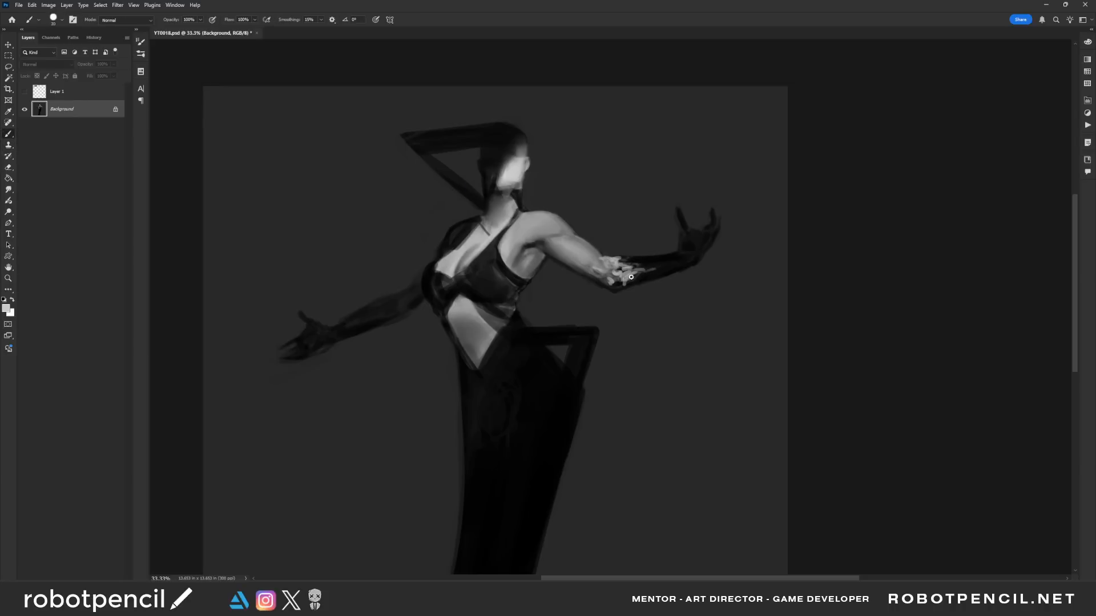
# Shade the far upper arm and the chest beside the neckline with greys sampled from each area.
pyautogui.keyDown('alt'); pyautogui.click(404, 297); pyautogui.keyUp('alt')
pyautogui.press(']')
pyautogui.press(']')
pyautogui.press(']')
pyautogui.keyDown('alt'); pyautogui.click(457, 257); pyautogui.keyUp('alt')
pyautogui.moveTo(474, 233); pyautogui.dragTo(459, 252)
pyautogui.press('d')
pyautogui.press('x')
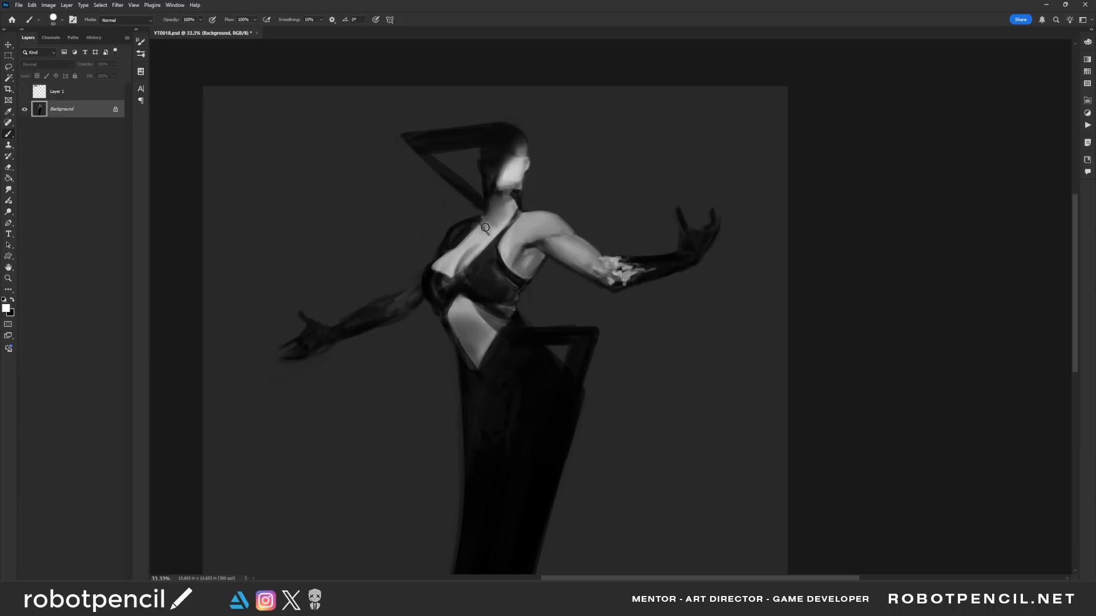
# Paint thin dark straps and a necklace line across the base of the neck with a smaller brush.
pyautogui.press('[')
pyautogui.press('[')
pyautogui.press('[')
pyautogui.press('x')
pyautogui.moveTo(480, 222)
pyautogui.mouseDown()
pyautogui.moveTo(498, 237)
pyautogui.moveTo(482, 220)
pyautogui.moveTo(516, 222)
pyautogui.mouseUp()
# Refine the neck shading with sampled greys using a larger brush and flip the canvas horizontally.
pyautogui.keyDown('alt'); pyautogui.click(512, 209); pyautogui.keyUp('alt')
pyautogui.press(']')
pyautogui.press('d')
pyautogui.keyDown('alt'); pyautogui.click(495, 208); pyautogui.keyUp('alt')
pyautogui.moveTo(501, 202); pyautogui.dragTo(501, 212)
pyautogui.press('F2')
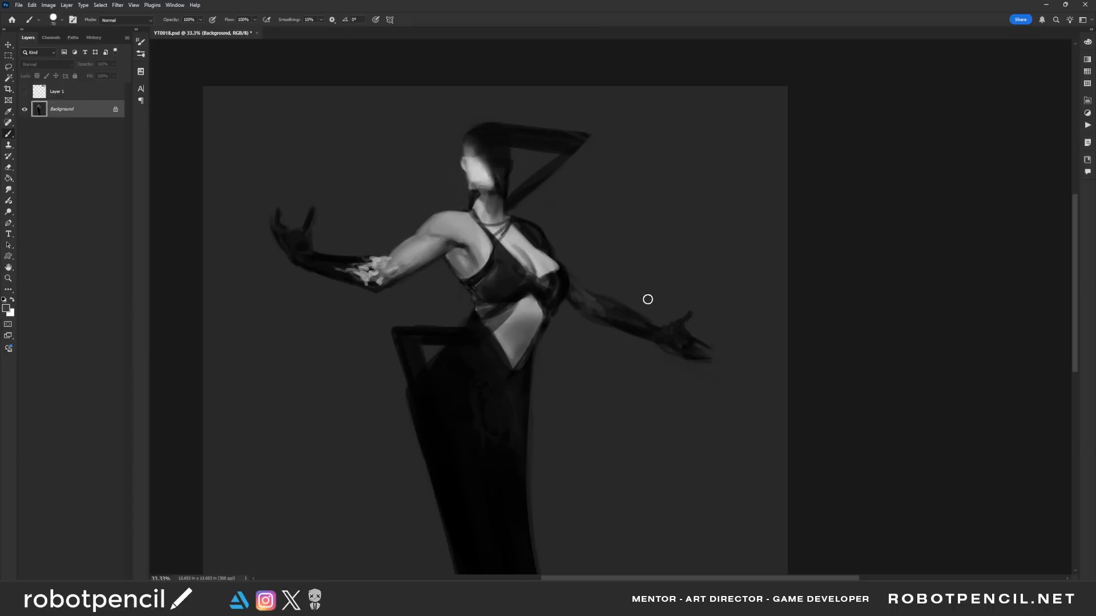
# Shade the bare midriff inside the waist cut-out with a grey sampled from its skin.
pyautogui.moveTo(514, 324); pyautogui.dragTo(525, 274)
pyautogui.press('d')
pyautogui.press(']')
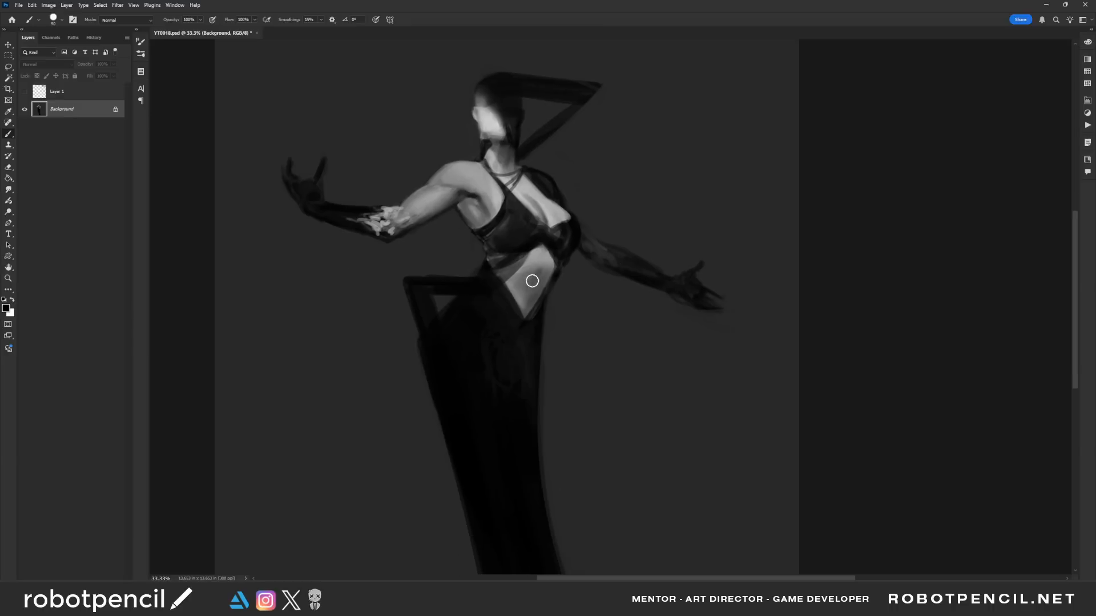
pyautogui.keyDown('alt'); pyautogui.click(525, 278); pyautogui.keyUp('alt')
pyautogui.moveTo(520, 314); pyautogui.dragTo(548, 266)
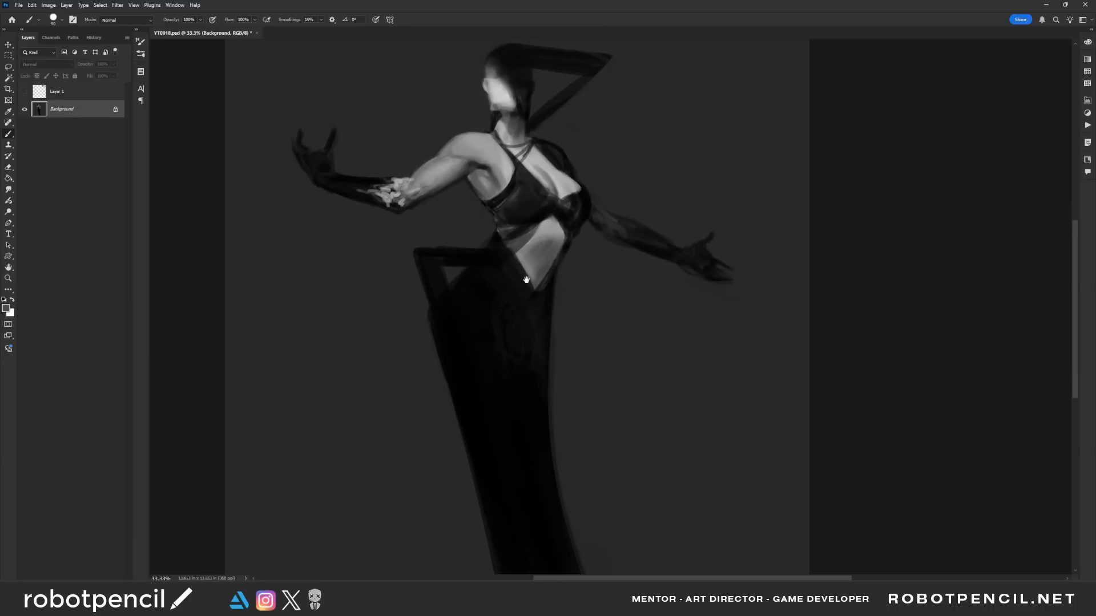
# Sharpen the edge of the waist cut-out with sampled greys and a smaller brush.
pyautogui.keyDown('alt'); pyautogui.click(480, 218); pyautogui.keyUp('alt')
pyautogui.keyDown('alt'); pyautogui.click(512, 253); pyautogui.keyUp('alt')
pyautogui.press('[')
pyautogui.press('[')
pyautogui.press('[')
pyautogui.moveTo(497, 236); pyautogui.dragTo(534, 301)
# Flip the canvas and paint thin white trim highlights along the bodice and the pointed waist cut-out.
pyautogui.keyDown('alt'); pyautogui.click(531, 345); pyautogui.keyUp('alt')
pyautogui.keyDown('alt'); pyautogui.click(531, 344); pyautogui.keyUp('alt')
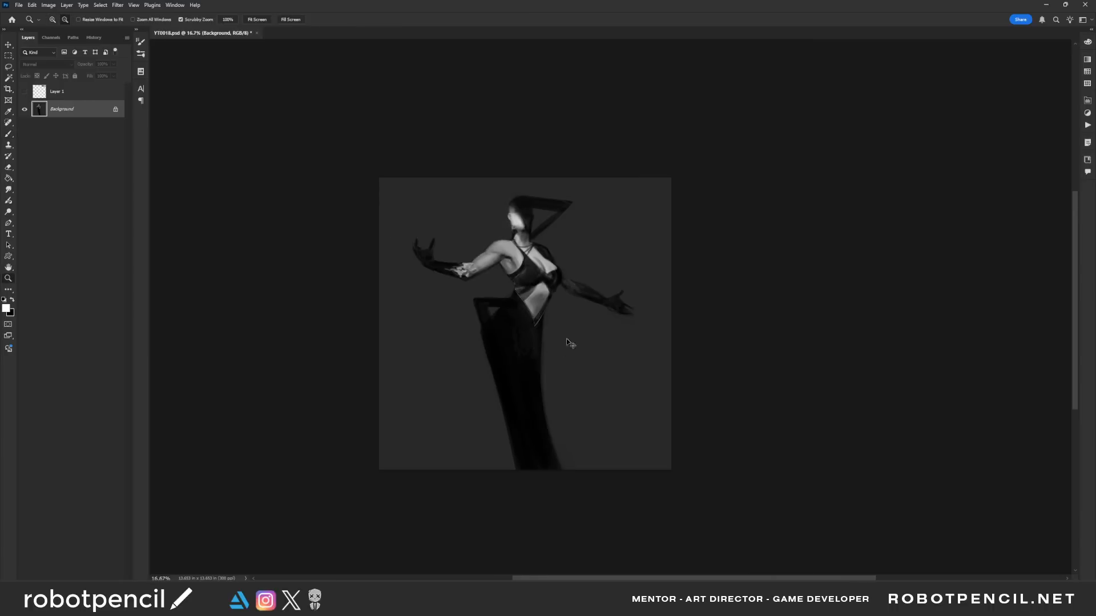
pyautogui.hotkey('ctrl', 'shift', 'h')
pyautogui.keyDown('ctrl'); pyautogui.click(551, 237); pyautogui.keyUp('ctrl')
pyautogui.keyDown('ctrl'); pyautogui.click(552, 242); pyautogui.keyUp('ctrl')
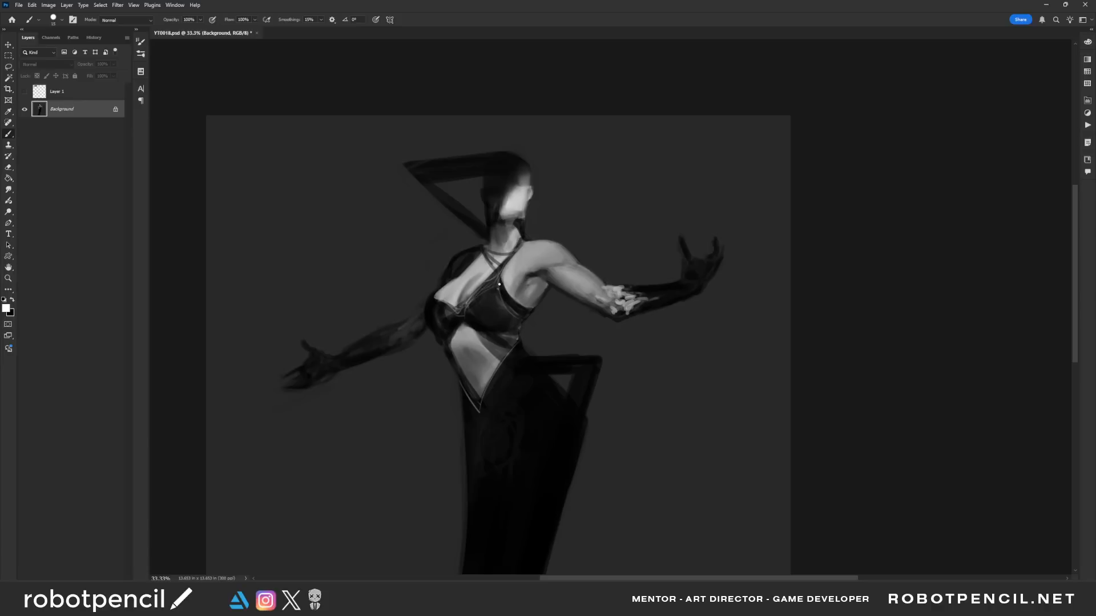
# Soften the chest and midriff skin with a sampled grey and the Smudge tool, and flip the canvas.
pyautogui.keyDown('alt'); pyautogui.click(476, 283); pyautogui.keyUp('alt')
pyautogui.press('r')
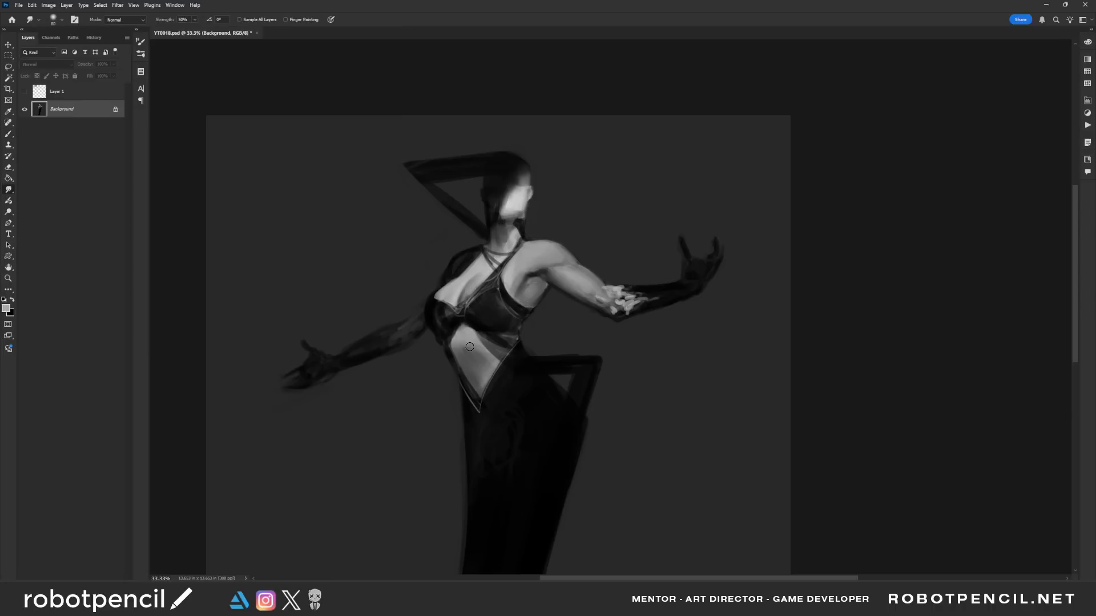
pyautogui.hotkey('ctrl', 'shift', 'h')
pyautogui.moveTo(544, 327); pyautogui.dragTo(580, 338)
pyautogui.press('b')
pyautogui.press('d')
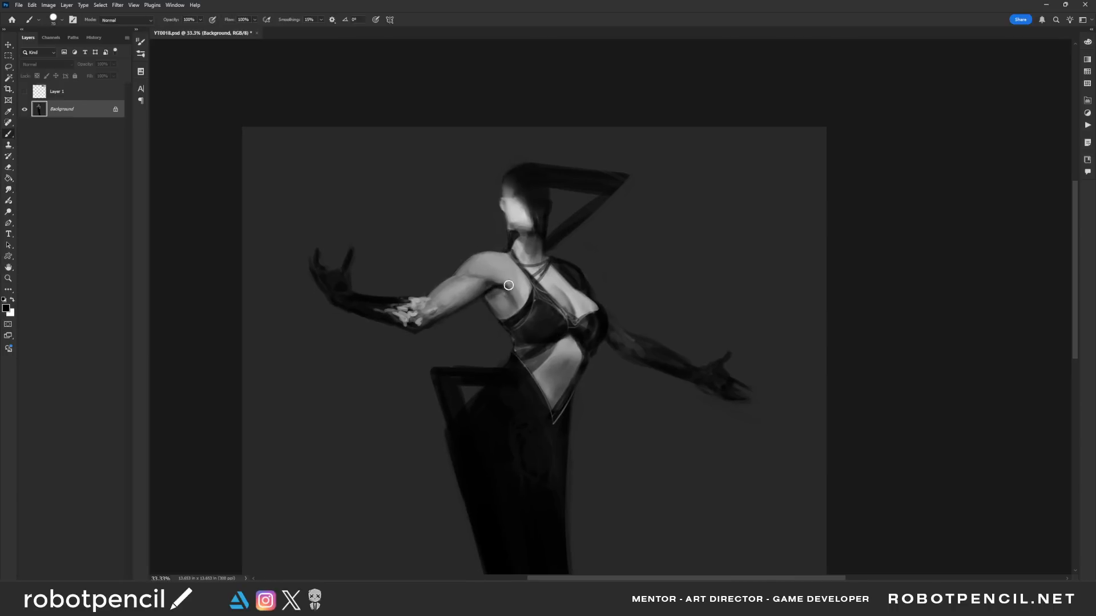
# Refine the skin beside the near armpit with a sampled light grey and blend it with the Smudge tool.
pyautogui.press('z')
pyautogui.hotkey('ctrl', '-')
pyautogui.hotkey('ctrl', '-')
pyautogui.hotkey('ctrl', '-')
pyautogui.hotkey('ctrl', '+')
pyautogui.hotkey('ctrl', '+')
pyautogui.hotkey('ctrl', '+')
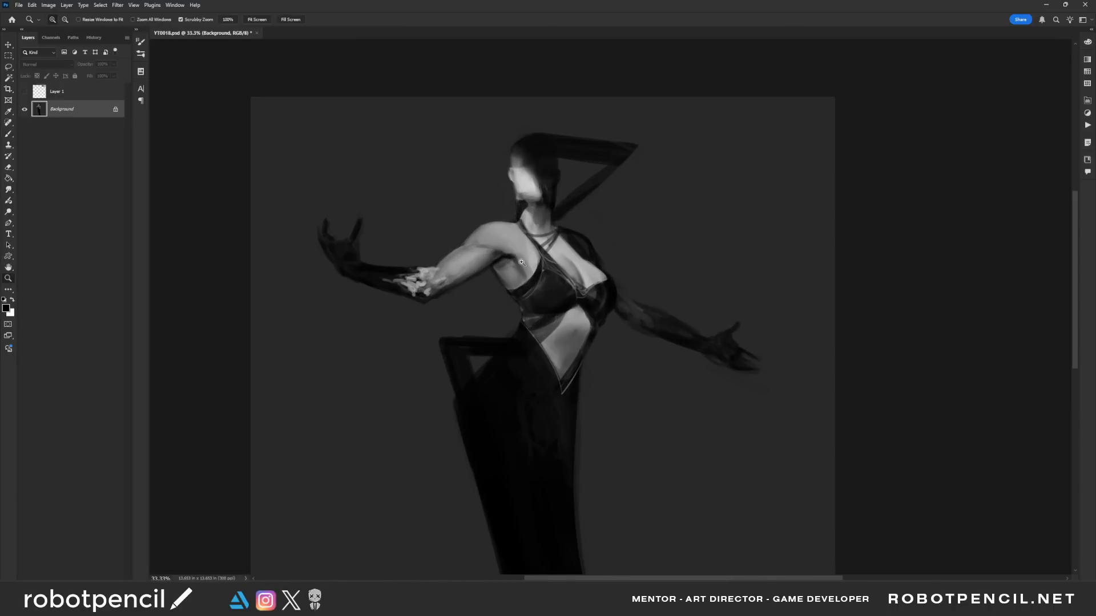
pyautogui.press('b')
pyautogui.keyDown('alt'); pyautogui.click(533, 258); pyautogui.keyUp('alt')
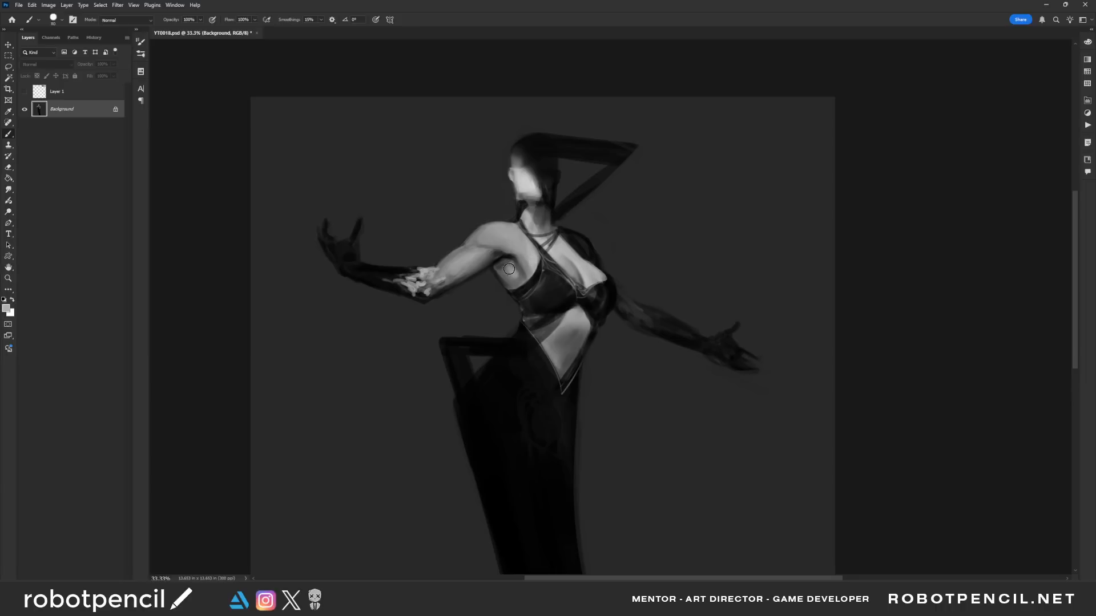
pyautogui.press('r')
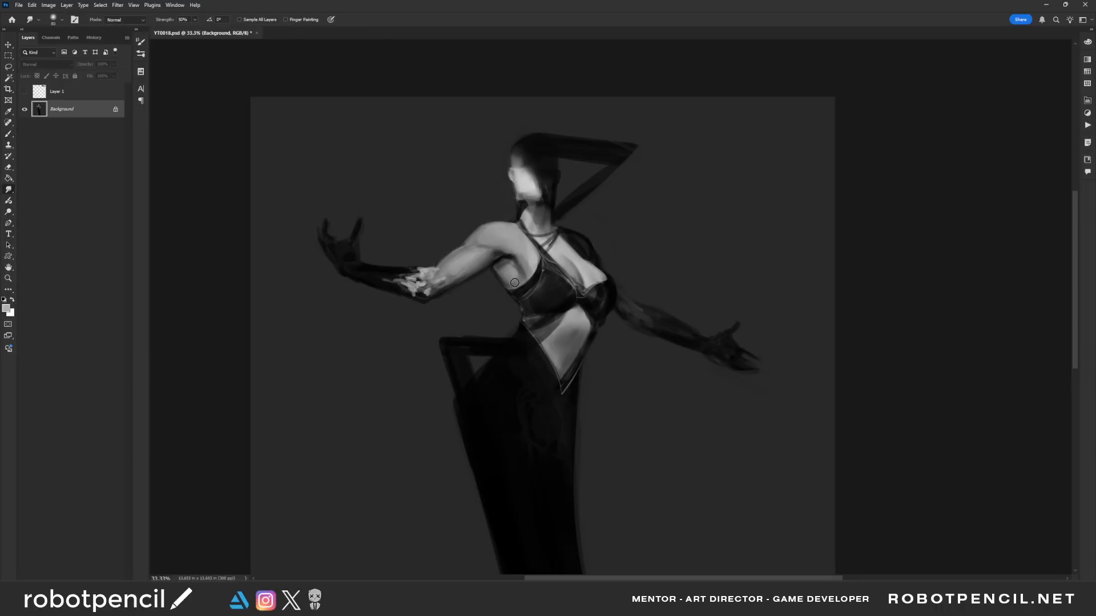
# Rework the ragged glove edge at the near elbow with black and sampled skin grey.
pyautogui.press('b')
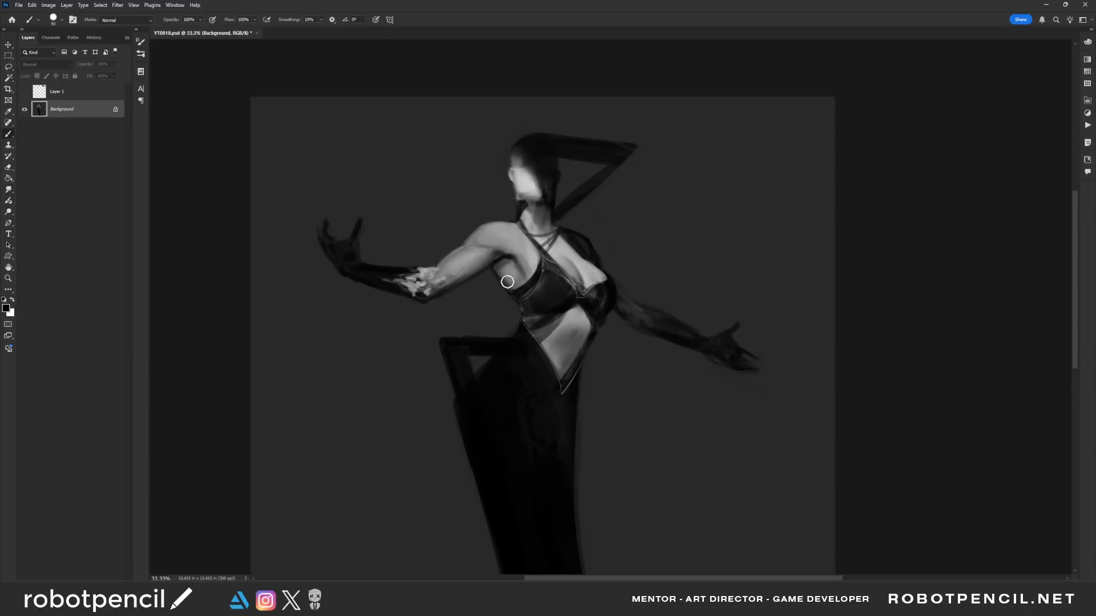
pyautogui.keyDown('alt'); pyautogui.click(416, 285); pyautogui.keyUp('alt')
pyautogui.press('r')
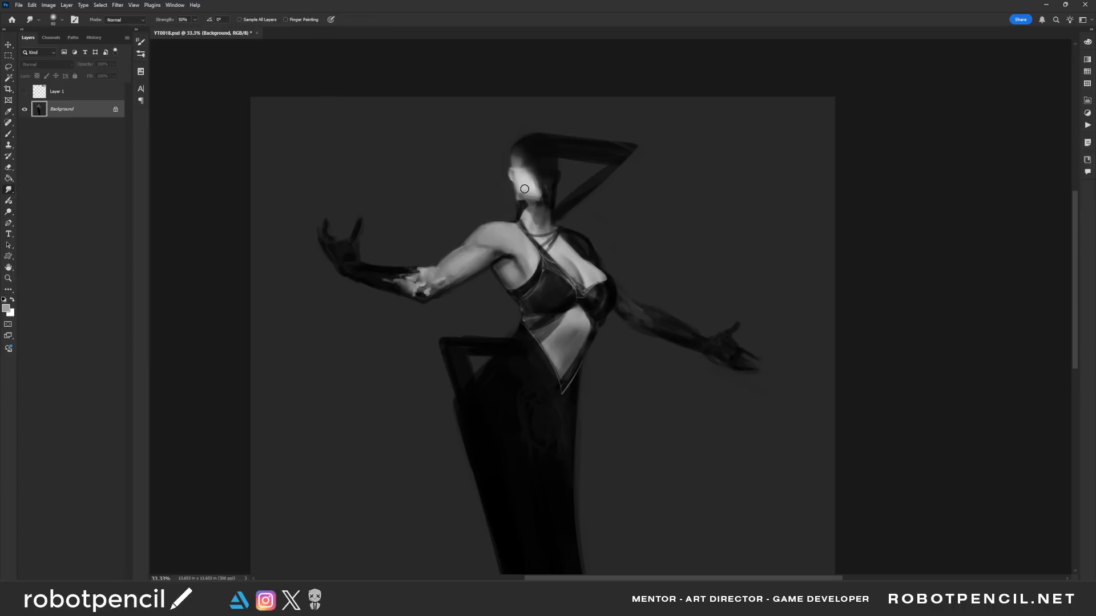
# Darken the shadow under the jaw with black and flip the canvas horizontally.
pyautogui.press('b')
pyautogui.press('d')
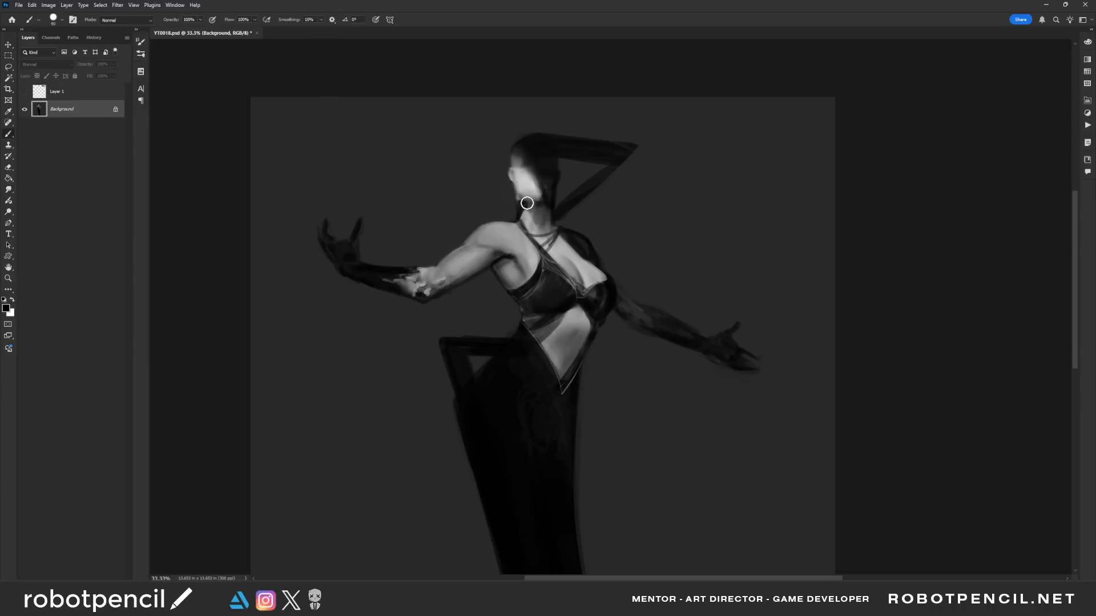
pyautogui.keyDown('ctrl'); pyautogui.keyDown('alt'); pyautogui.click(622, 335); pyautogui.keyUp('alt'); pyautogui.keyUp('ctrl')
pyautogui.keyDown('ctrl'); pyautogui.keyDown('alt'); pyautogui.click(622, 336); pyautogui.keyUp('alt'); pyautogui.keyUp('ctrl')
pyautogui.keyDown('ctrl'); pyautogui.keyDown('alt'); pyautogui.click(614, 341); pyautogui.keyUp('alt'); pyautogui.keyUp('ctrl')
pyautogui.press('F2')
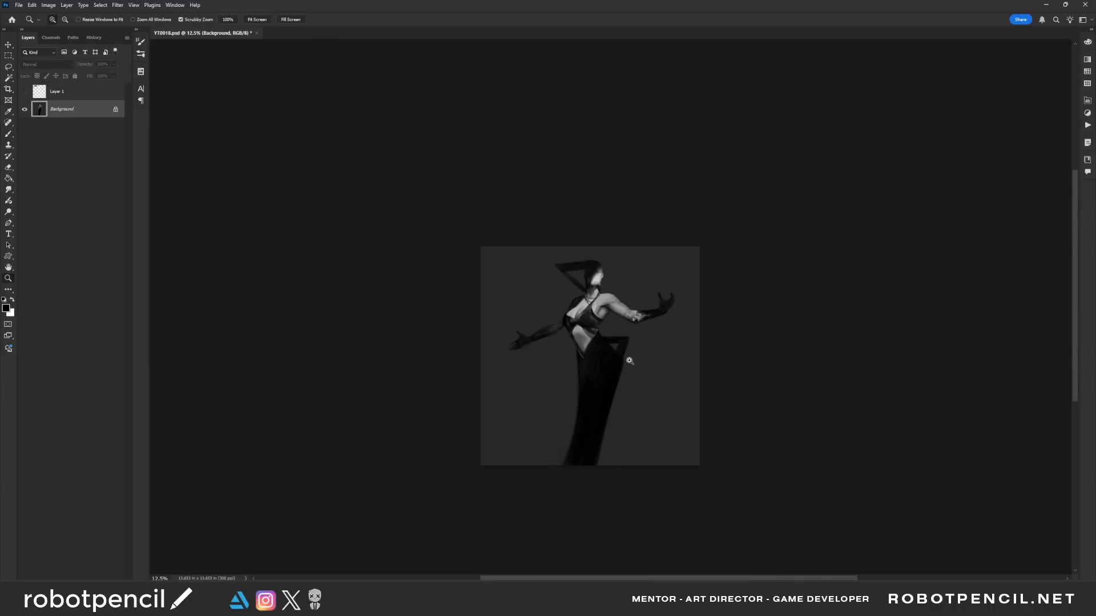
# Try a fine white brush with the Transfer opacity minimum at 80% on the upper skirt and undo the stroke.
pyautogui.keyDown('ctrl'); pyautogui.click(622, 355); pyautogui.keyUp('ctrl')
pyautogui.keyDown('ctrl'); pyautogui.click(619, 352); pyautogui.keyUp('ctrl')
pyautogui.keyDown('ctrl'); pyautogui.click(618, 352); pyautogui.keyUp('ctrl')
pyautogui.press('x')
pyautogui.press('[')
pyautogui.press('[')
pyautogui.press('[')
pyautogui.press('[')
pyautogui.press('[')
pyautogui.press('[')
pyautogui.press('[')
pyautogui.press('[')
pyautogui.press('[')
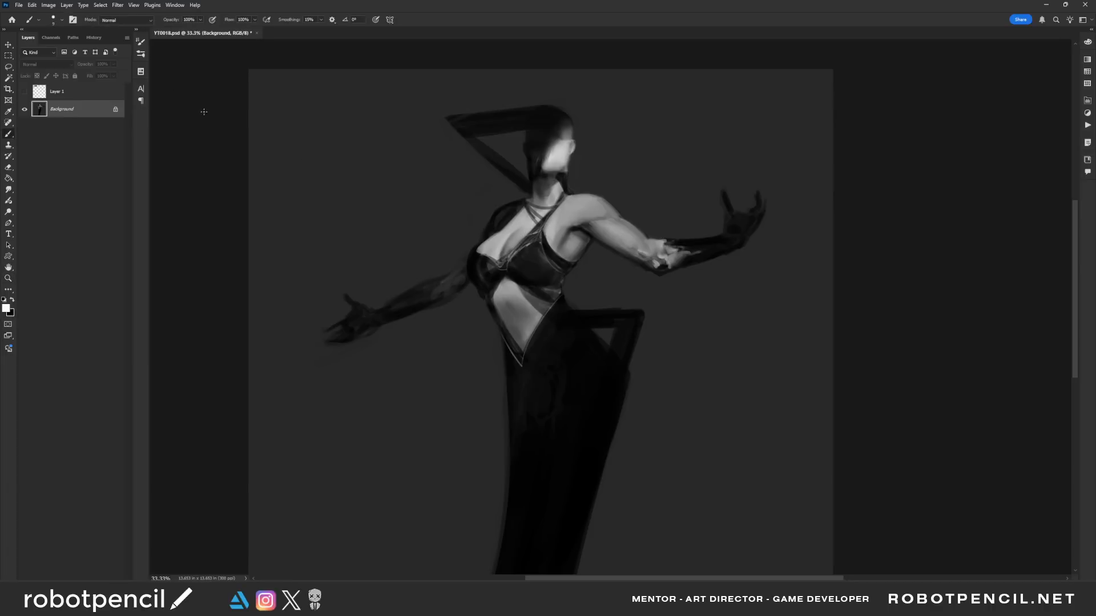
pyautogui.click(142, 42)
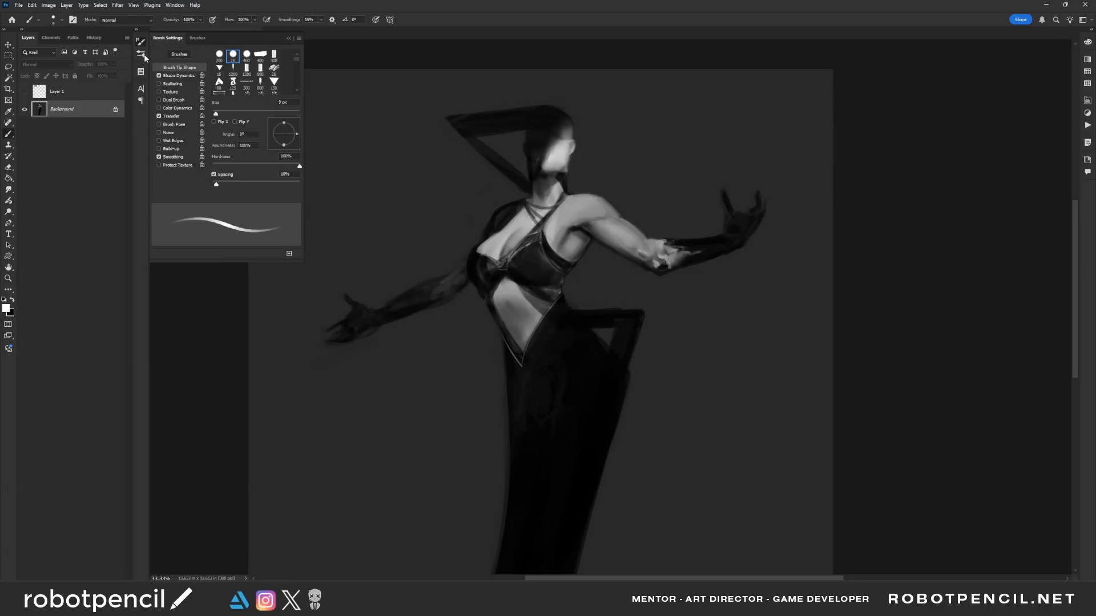
pyautogui.click(189, 77)
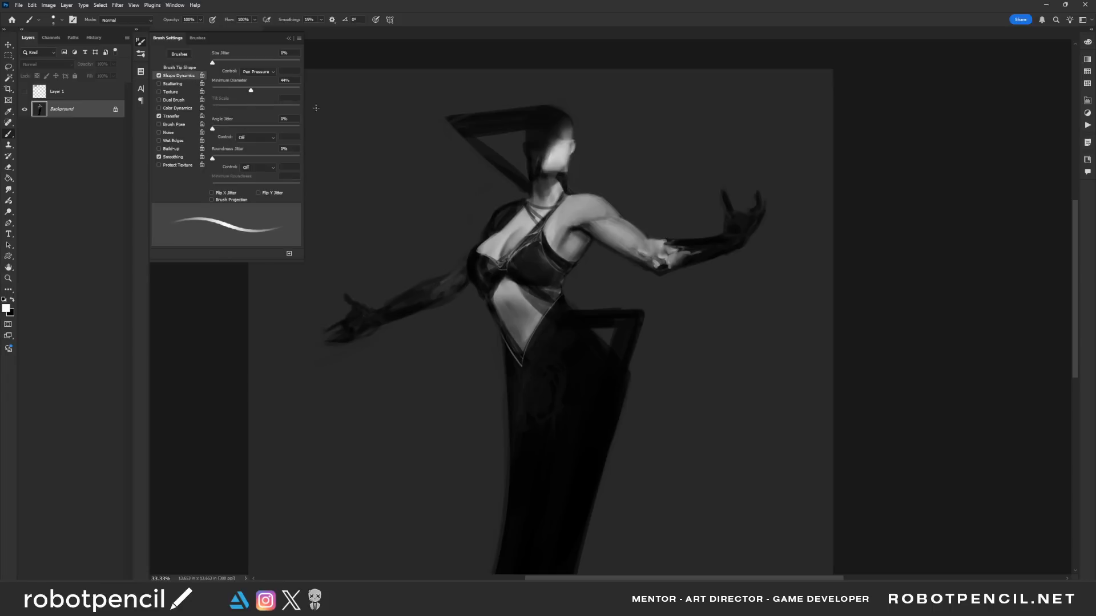
pyautogui.click(178, 116)
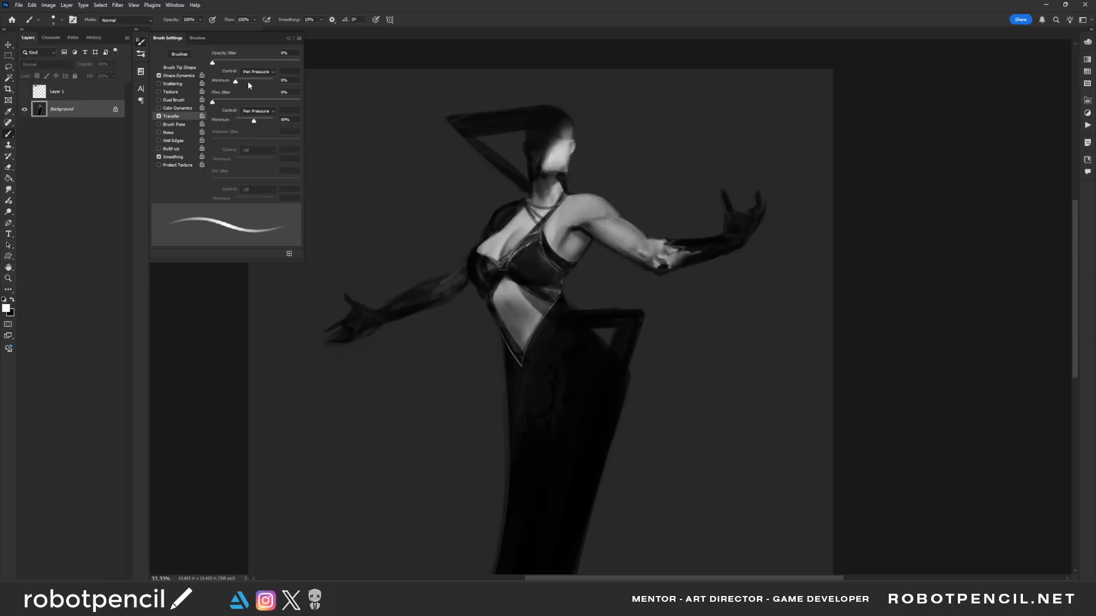
pyautogui.moveTo(268, 81); pyautogui.dragTo(270, 93)
pyautogui.moveTo(551, 365)
pyautogui.mouseDown()
pyautogui.moveTo(545, 403)
pyautogui.moveTo(538, 426)
pyautogui.mouseUp()
pyautogui.hotkey('ctrl', 'z')
pyautogui.click(141, 43)
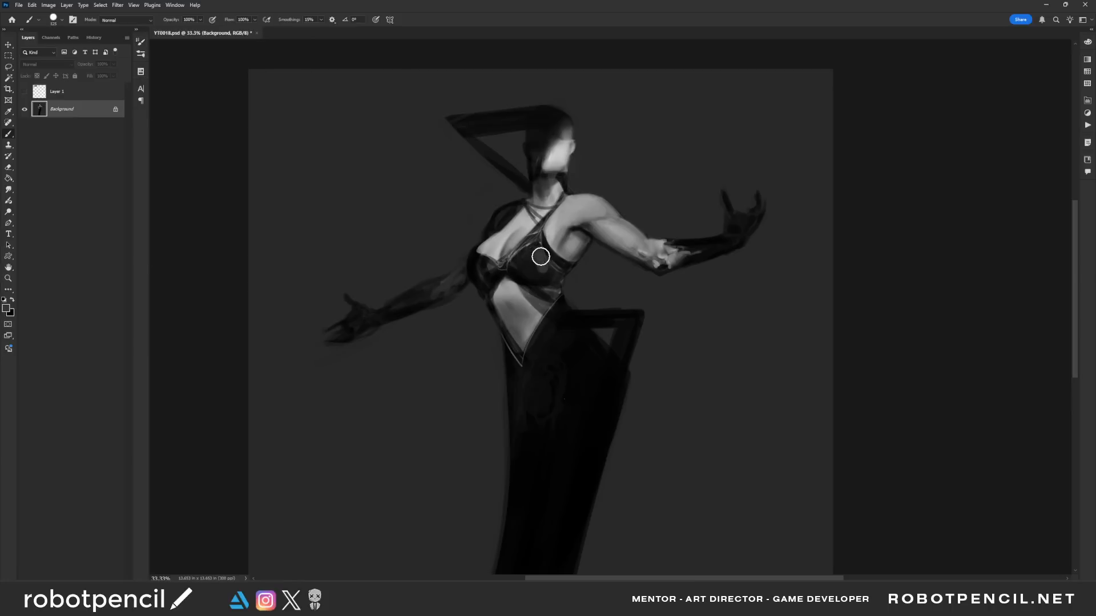
# Set the brush's Transfer minimums to 27% for opacity and 31% for flow.
pyautogui.click(139, 42)
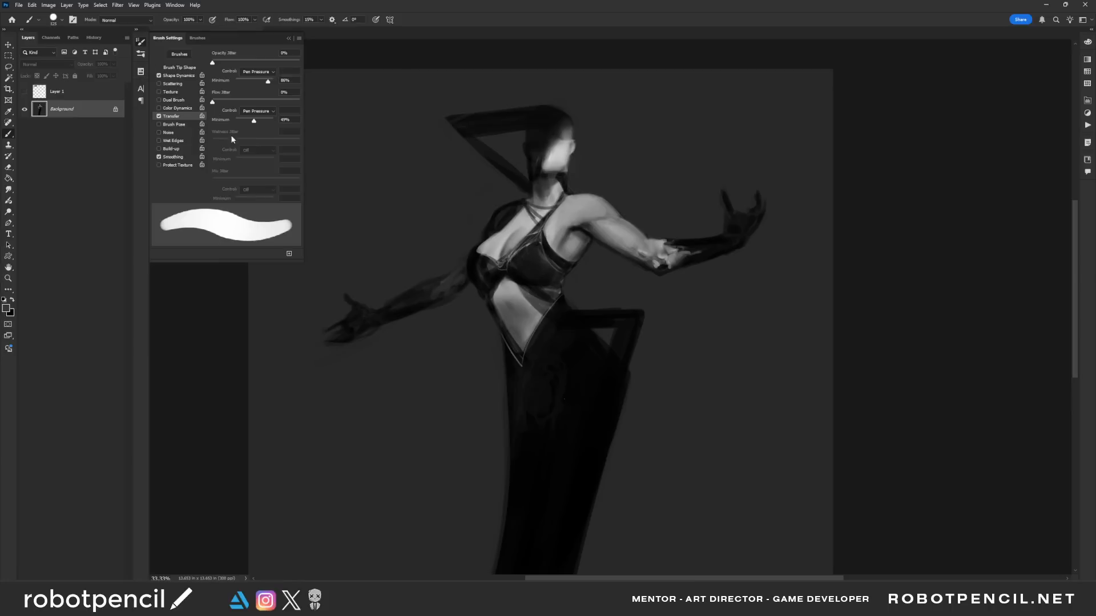
pyautogui.moveTo(264, 82); pyautogui.dragTo(256, 81)
pyautogui.moveTo(254, 121); pyautogui.dragTo(246, 121)
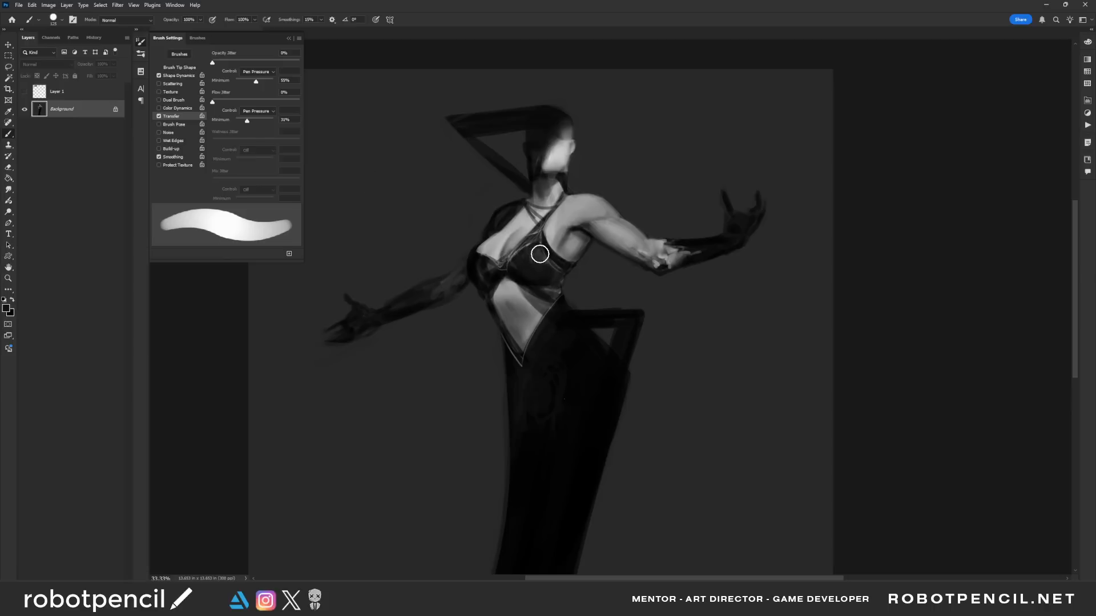
pyautogui.moveTo(256, 81); pyautogui.dragTo(245, 81)
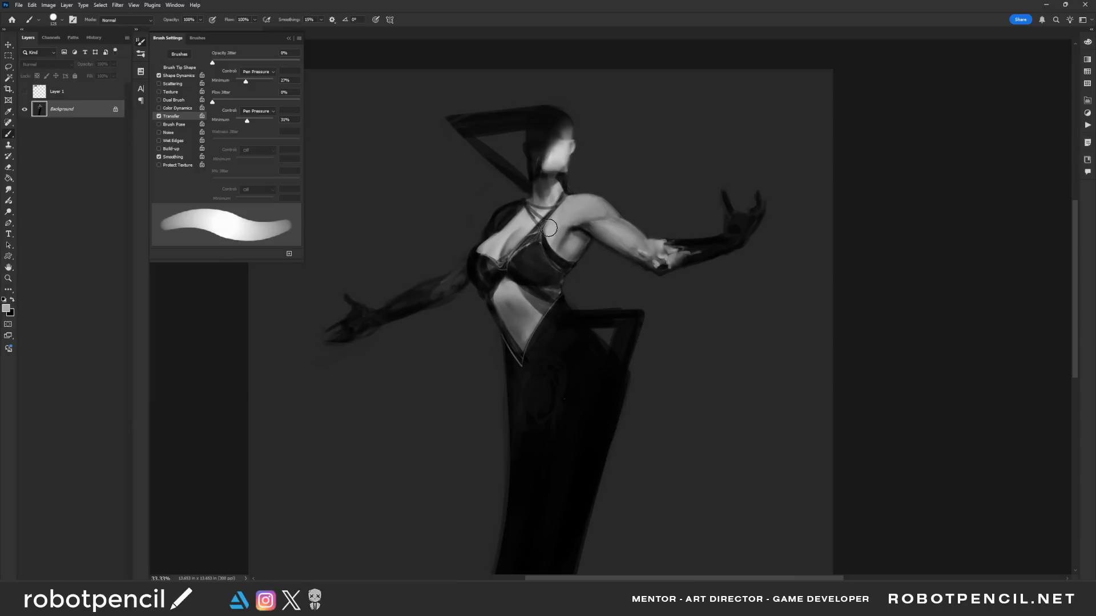
# Try a light-grey stroke beside the near armpit, undo it, and flip the canvas with a smaller brush ready.
pyautogui.moveTo(548, 228); pyautogui.dragTo(549, 237)
pyautogui.hotkey('ctrl', 'z')
pyautogui.press('[')
pyautogui.press('[')
pyautogui.hotkey('ctrl', 'f')
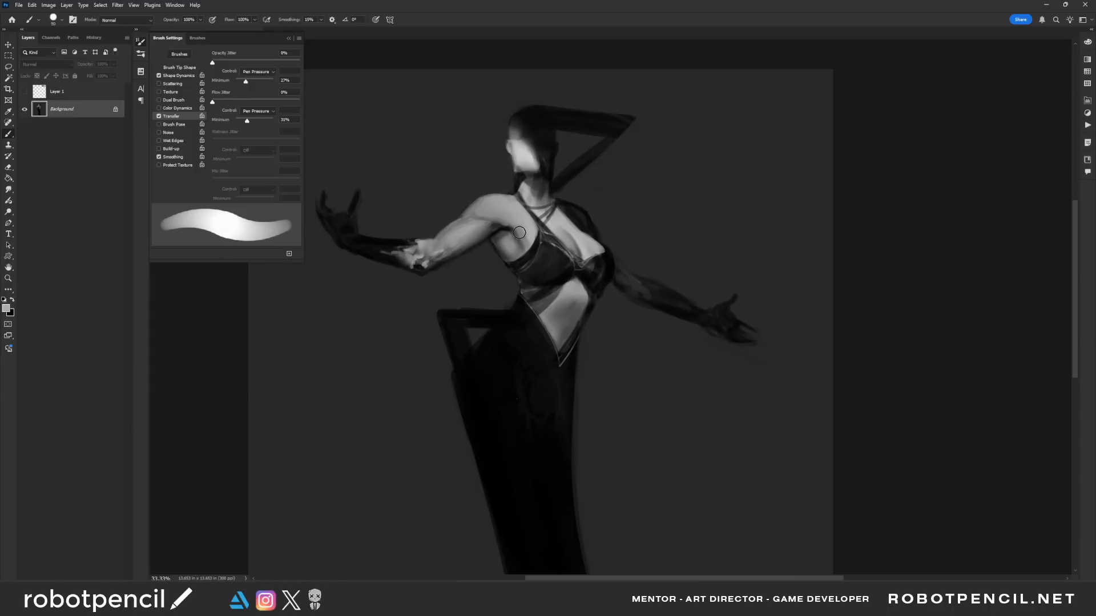
# Repaint the ragged glove edge at the near elbow with progressively finer light-grey strokes.
pyautogui.press('r')
pyautogui.moveTo(457, 261); pyautogui.dragTo(535, 244)
pyautogui.press('b')
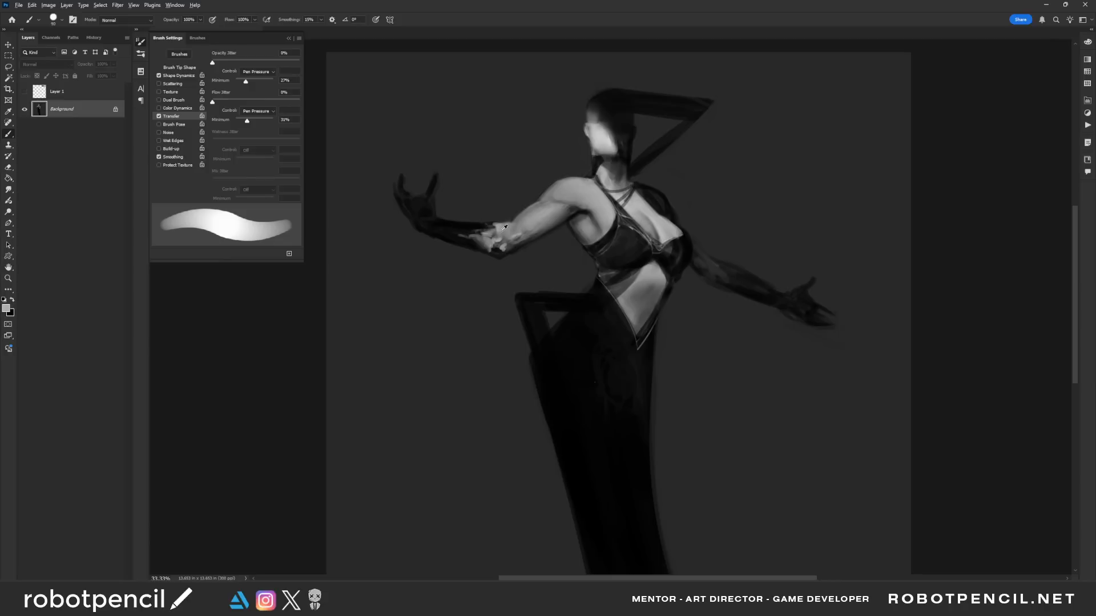
pyautogui.press('[')
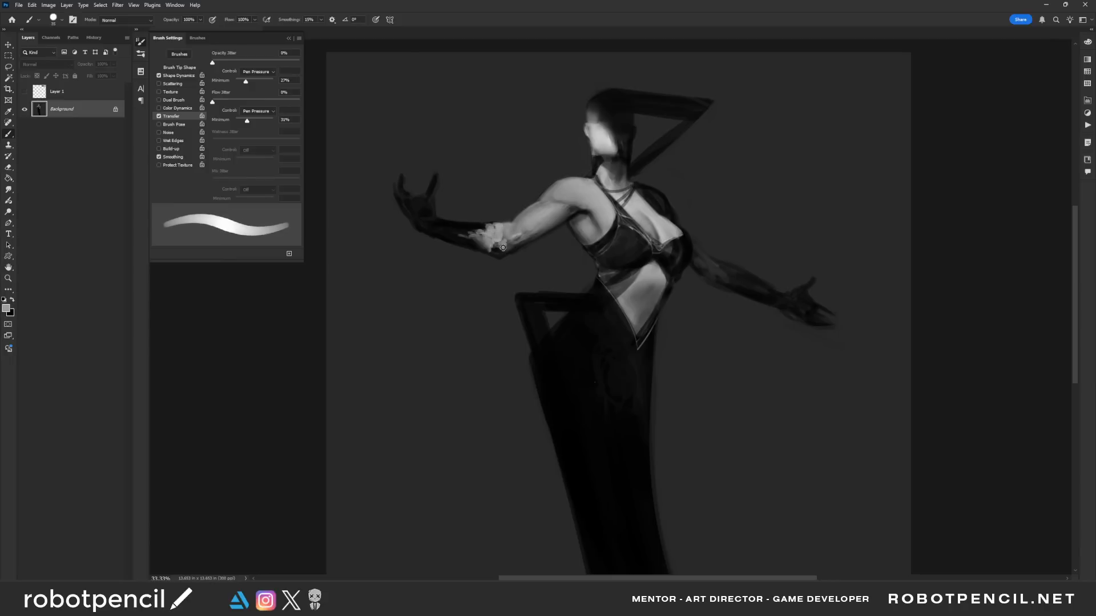
pyautogui.press('[')
pyautogui.press('[')
pyautogui.press('[')
pyautogui.press('[')
pyautogui.press('[')
pyautogui.press('[')
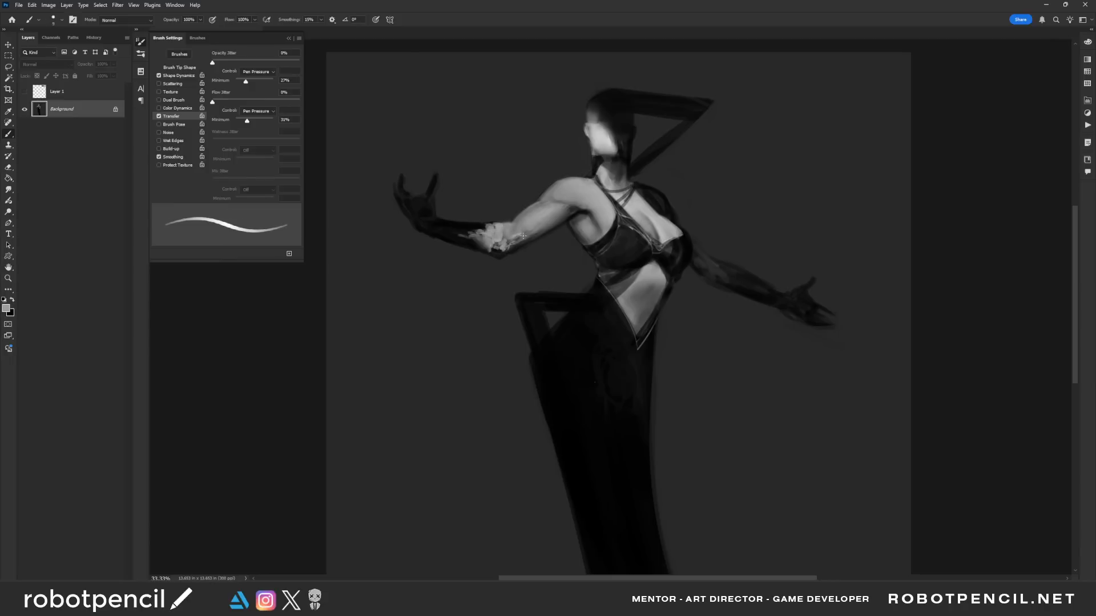
# Brush light grey over the near upper arm with a larger brush and dab grey spots onto the gloved forearm.
pyautogui.press(']')
pyautogui.press(']')
pyautogui.press(']')
pyautogui.press(']')
pyautogui.press(']')
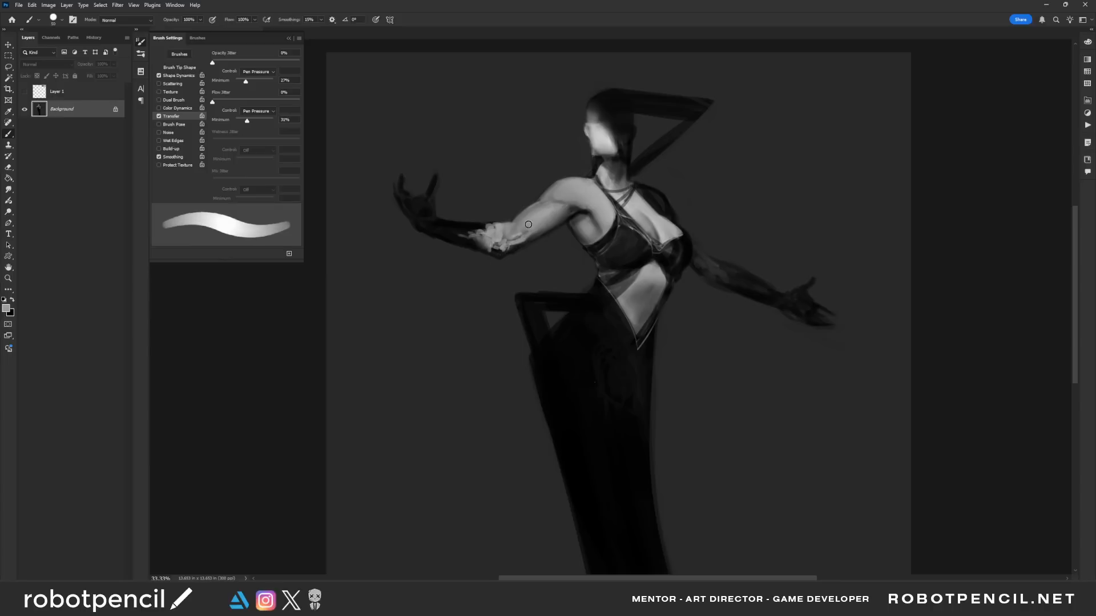
pyautogui.press(']')
pyautogui.press(']')
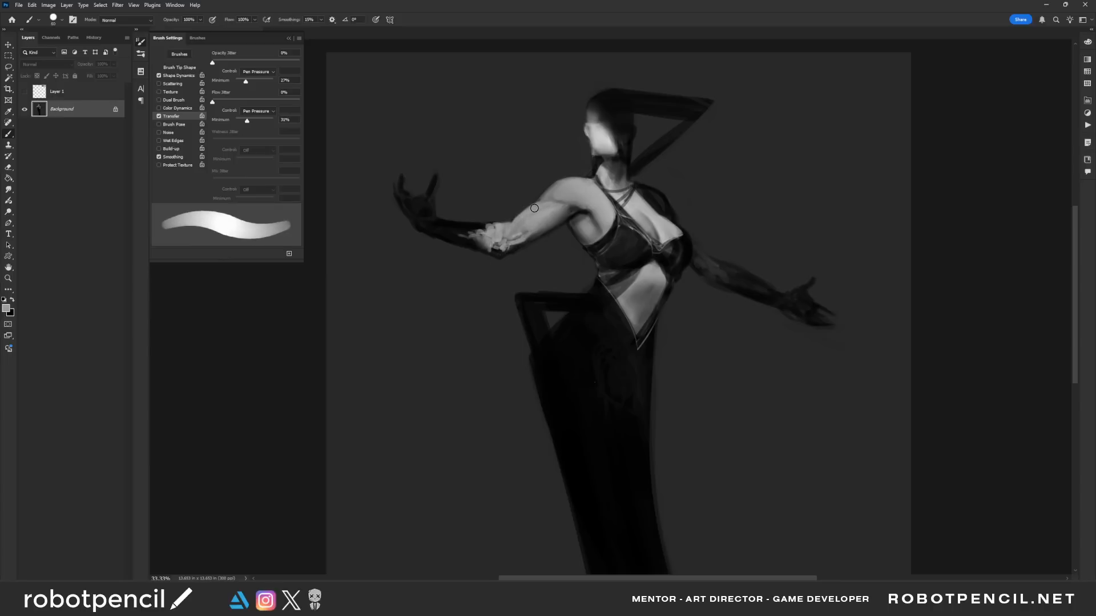
pyautogui.moveTo(540, 212)
pyautogui.mouseDown()
pyautogui.moveTo(508, 241)
pyautogui.moveTo(497, 229)
pyautogui.moveTo(448, 231)
pyautogui.mouseUp()
pyautogui.press('[')
pyautogui.press('[')
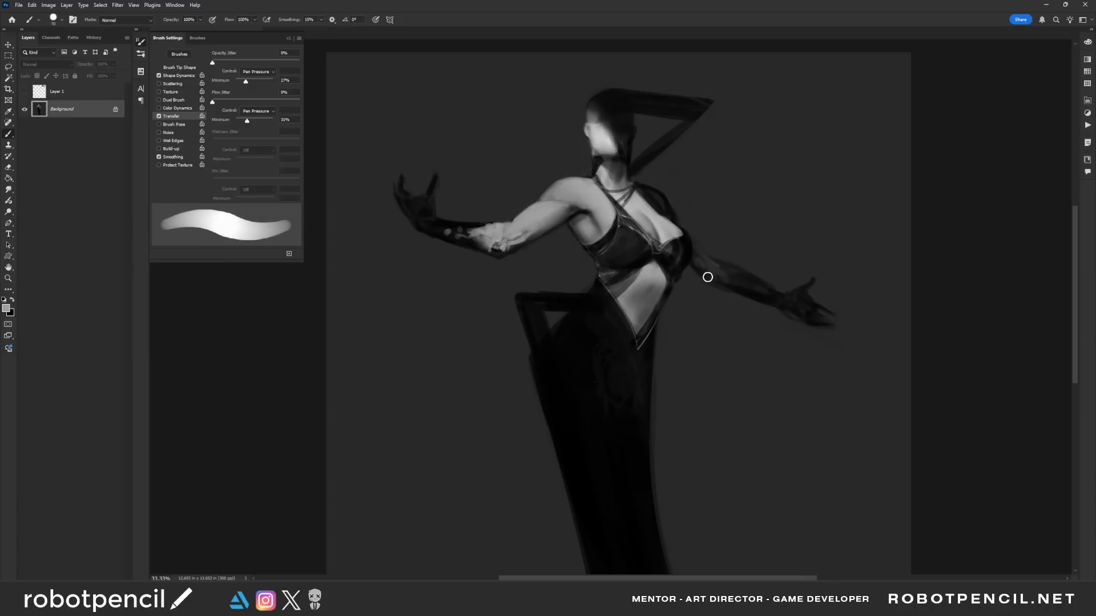
# Reset the brush colours to default black and darken the bodice's lower band beneath the bust, varying the brush size.
pyautogui.keyDown('alt'); pyautogui.click(696, 261); pyautogui.keyUp('alt')
pyautogui.press('d')
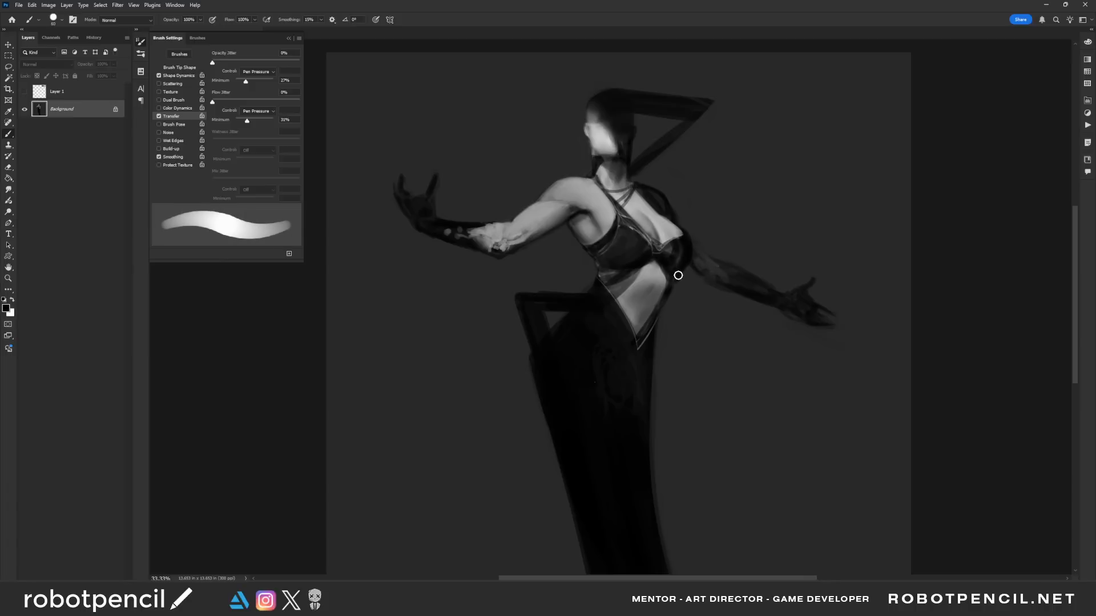
pyautogui.press(']')
pyautogui.press(']')
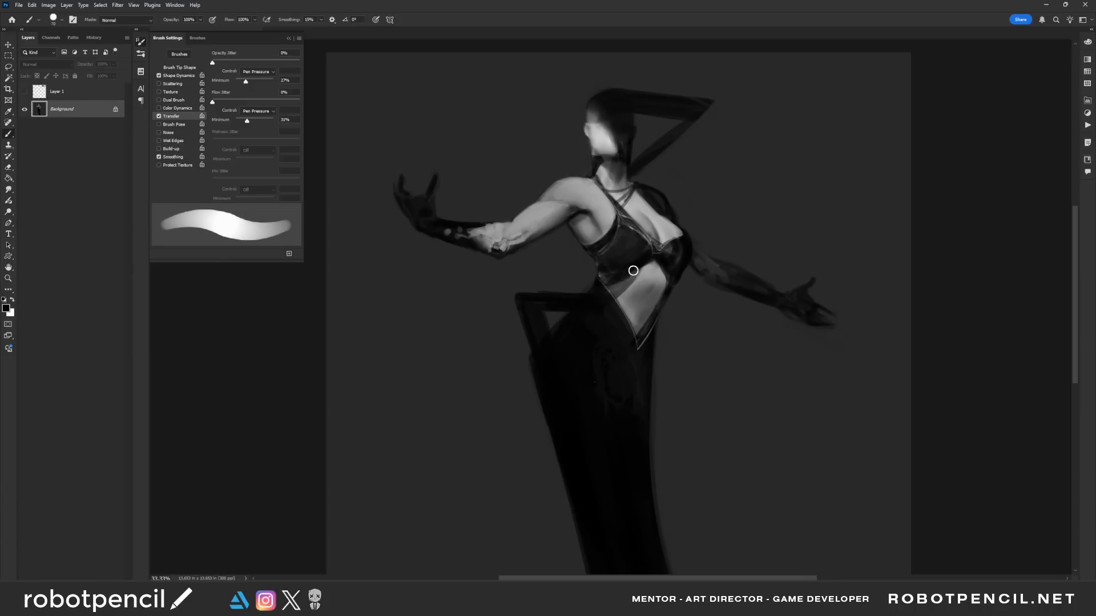
pyautogui.press('[')
pyautogui.press('[')
pyautogui.press('[')
pyautogui.press('[')
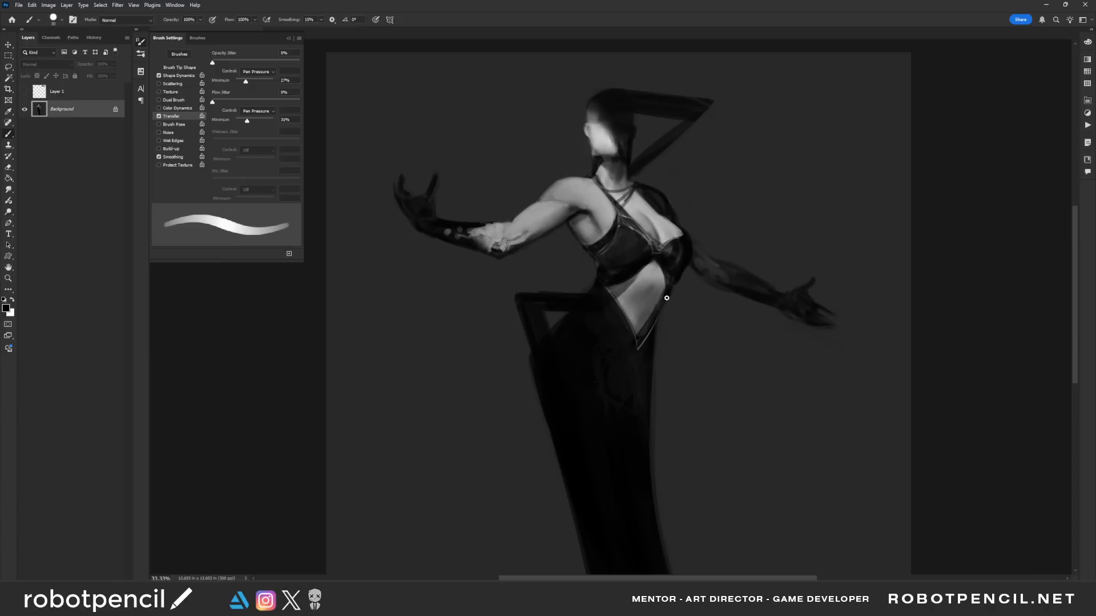
# Paint the hood and the bars of the triangular headpiece solid black with a larger brush.
pyautogui.moveTo(640, 255); pyautogui.dragTo(622, 323)
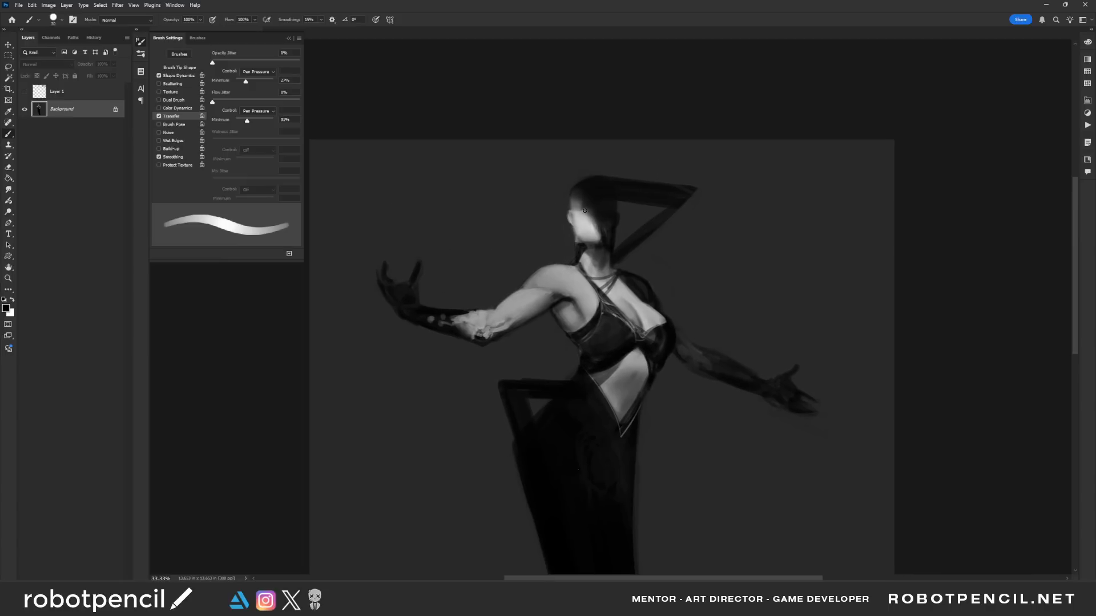
pyautogui.press(']')
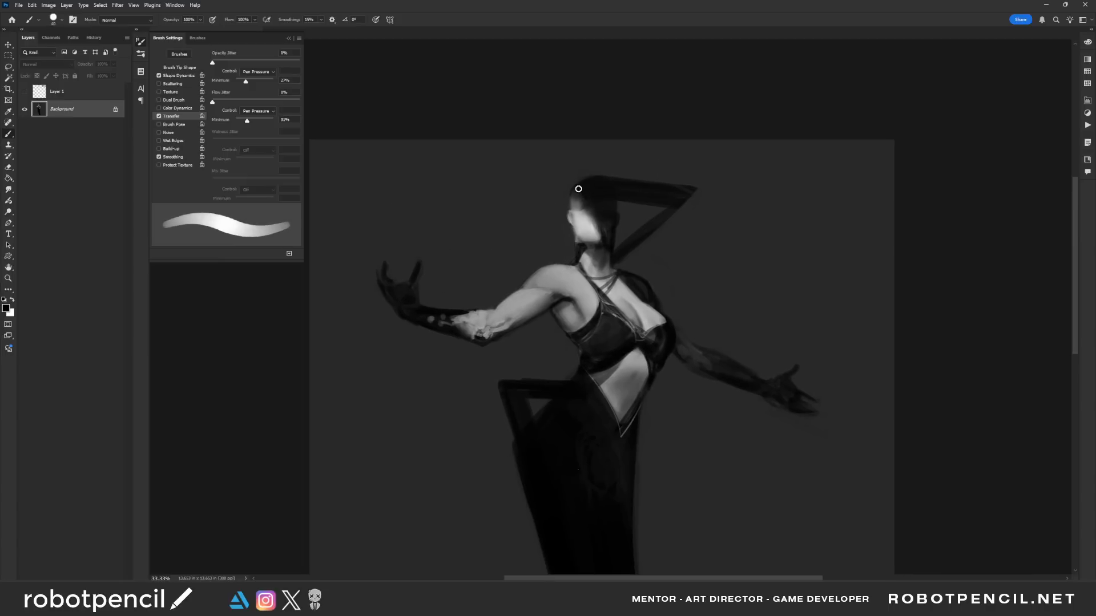
pyautogui.press(']')
pyautogui.press(']')
pyautogui.press(']')
pyautogui.press(']')
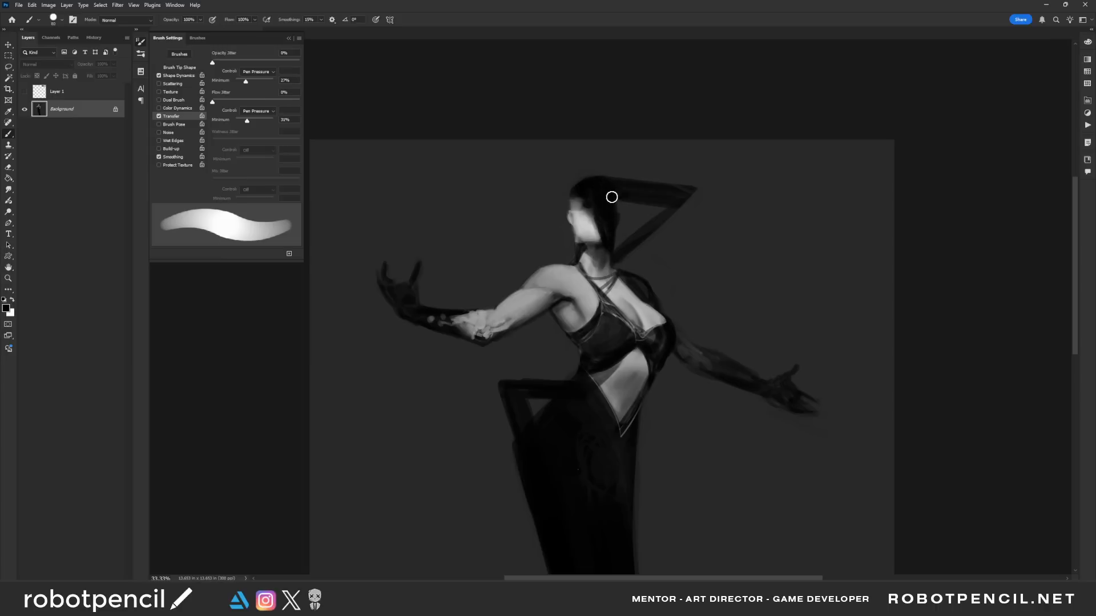
pyautogui.press('[')
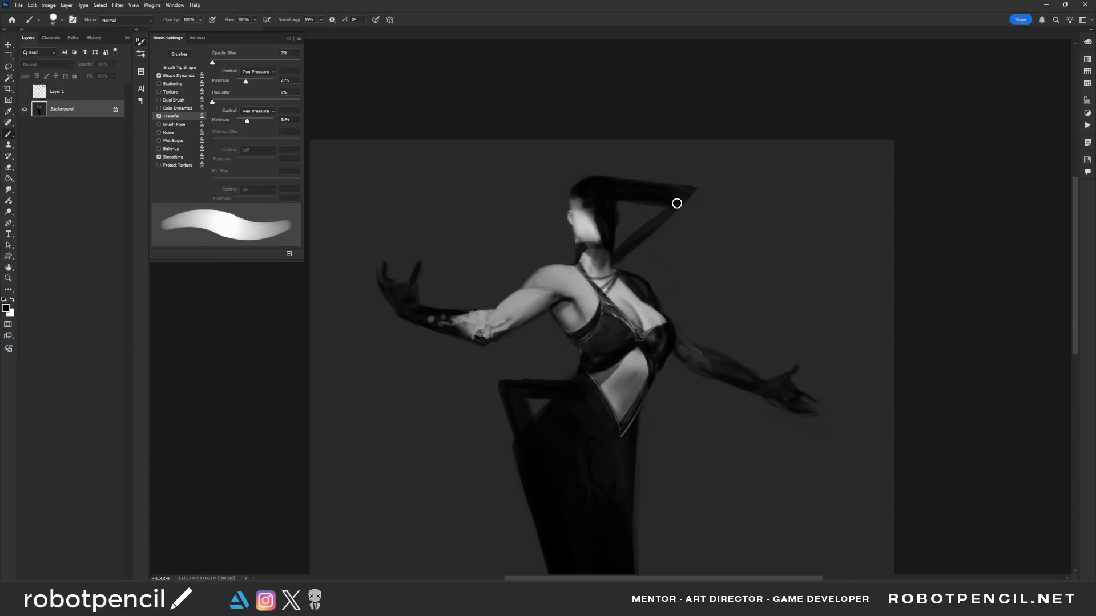
pyautogui.press('[')
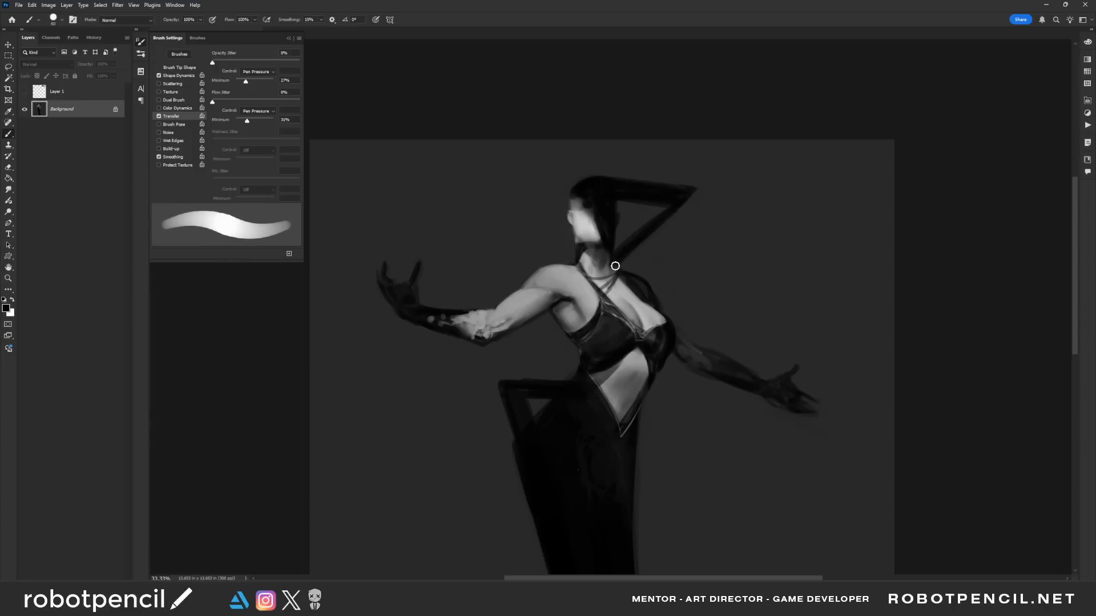
# Sample the background grey beside the headpiece's tip and trim the outer edge of its lower bar.
pyautogui.keyDown('alt'); pyautogui.click(705, 184); pyautogui.keyUp('alt')
pyautogui.moveTo(701, 187)
pyautogui.mouseDown()
pyautogui.moveTo(636, 251)
pyautogui.moveTo(726, 170)
pyautogui.moveTo(637, 250)
pyautogui.mouseUp()
pyautogui.press('z')
pyautogui.keyDown('alt'); pyautogui.click(713, 314); pyautogui.keyUp('alt')
pyautogui.press('b')
pyautogui.moveTo(698, 364)
pyautogui.mouseDown()
pyautogui.moveTo(701, 262)
pyautogui.moveTo(656, 359)
pyautogui.moveTo(617, 366)
pyautogui.mouseUp()
# Display the canvas full screen with the interface hidden to examine the whole figure.
pyautogui.press('F2')
pyautogui.press('z')
pyautogui.click(701, 276)
pyautogui.press('F2')
pyautogui.press('Tab')
pyautogui.press('f')
pyautogui.press('f')
pyautogui.press('z')
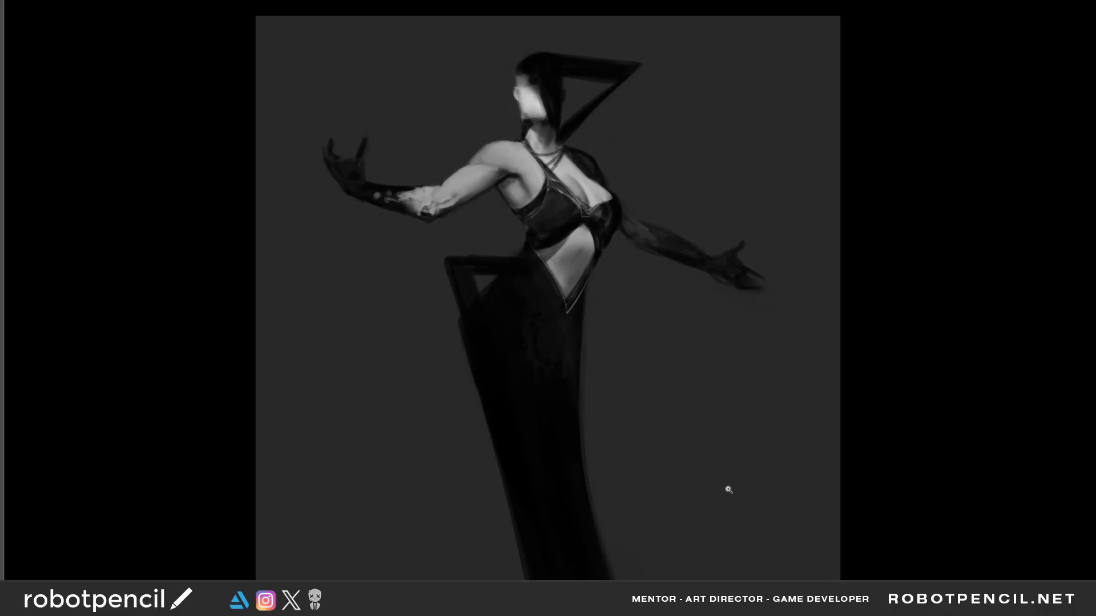